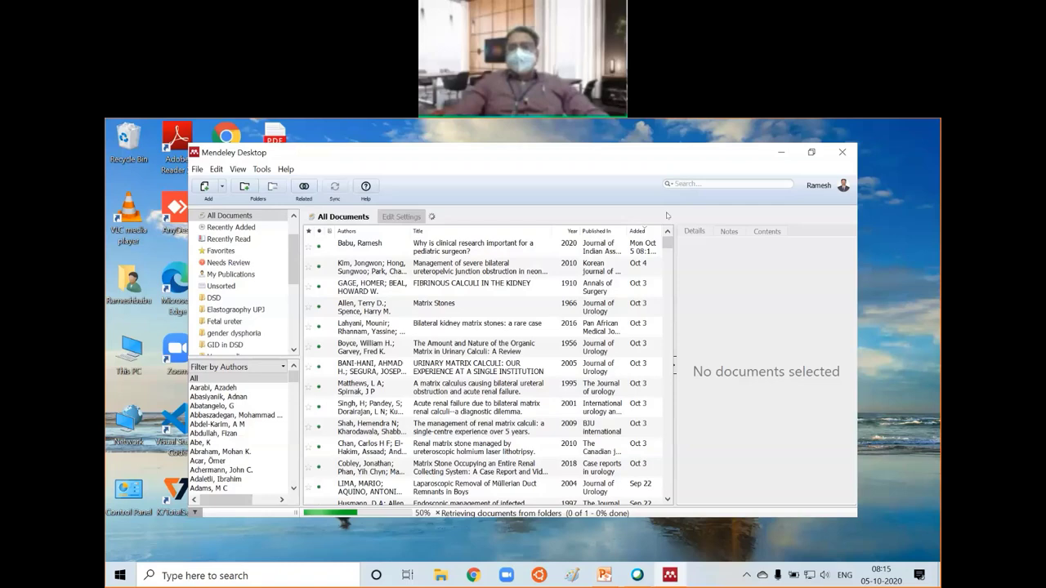
- Maximize the Mendeley Desktop window and go to the Create Folder entry at the end of the folder list
{"action": "left_click_drag", "start_coordinate": [809, 153], "coordinate": [813, 204]}
{"action": "left_click", "coordinate": [812, 203]}
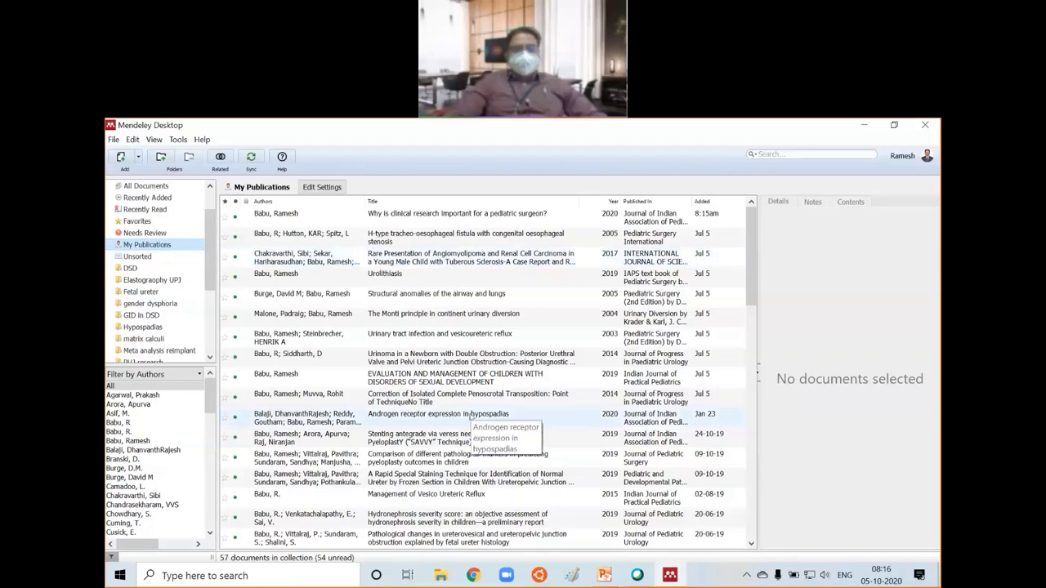
{"action": "left_click", "coordinate": [131, 269]}
{"action": "key", "text": "End"}
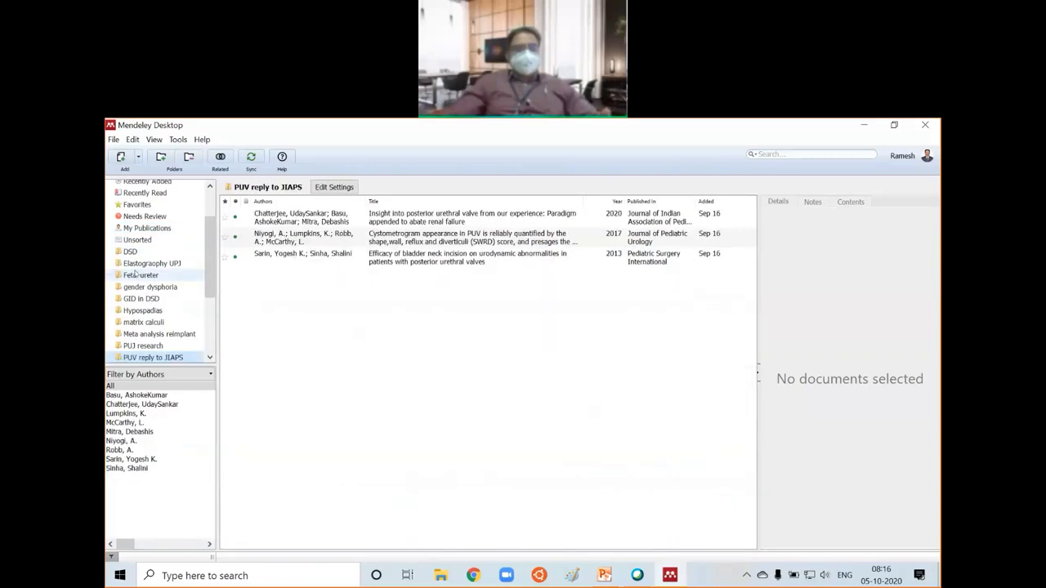
{"action": "key", "text": "Down"}
{"action": "key", "text": "Down"}
{"action": "key", "text": "Down"}
{"action": "key", "text": "Down"}
{"action": "key", "text": "Down"}
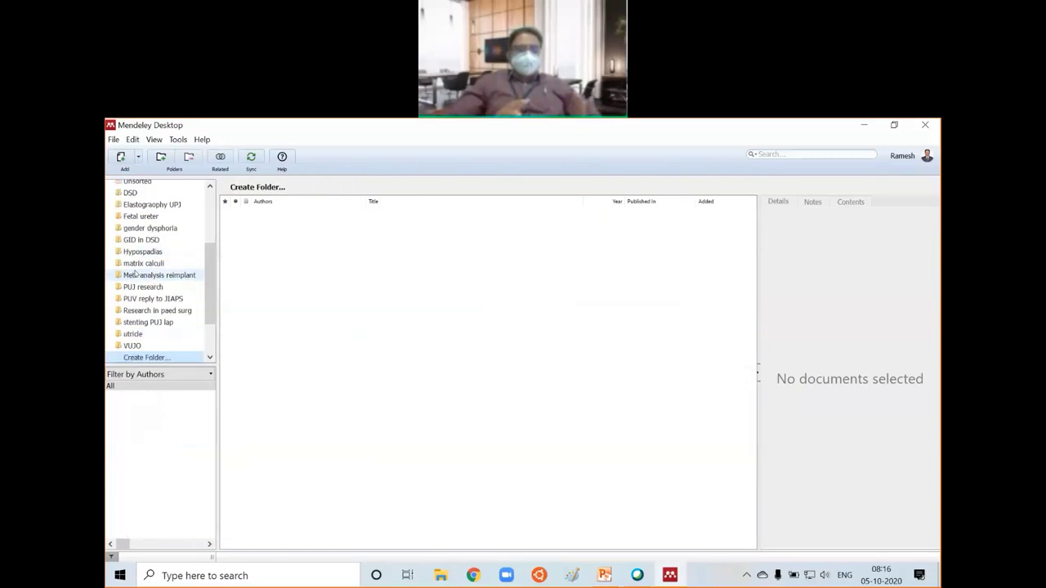
- Create a new library folder named Mirabegron
{"action": "left_click", "coordinate": [174, 357]}
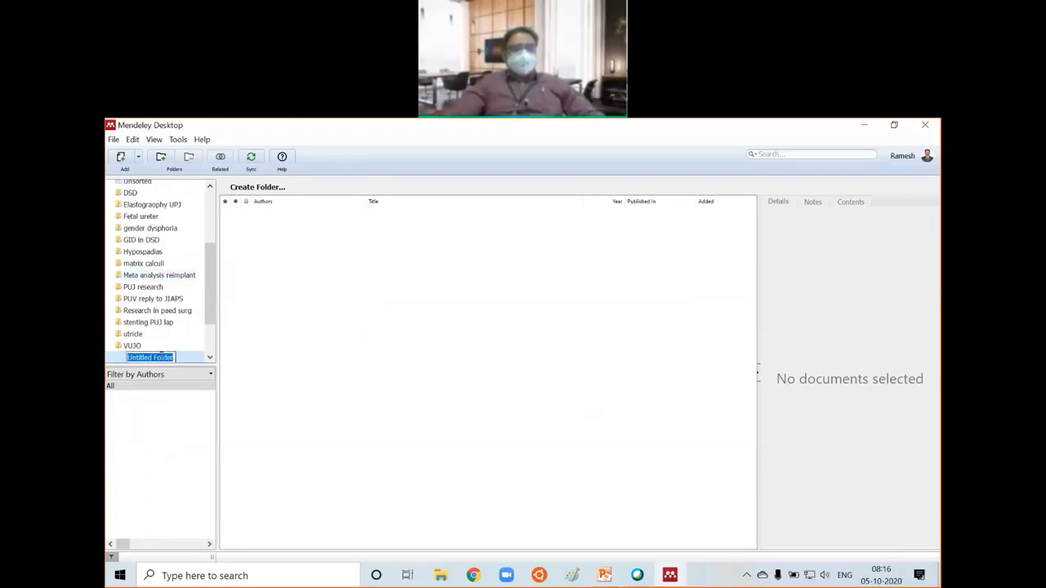
{"action": "key", "text": "Escape"}
{"action": "left_click", "coordinate": [167, 358]}
{"action": "type", "text": "MIr"}
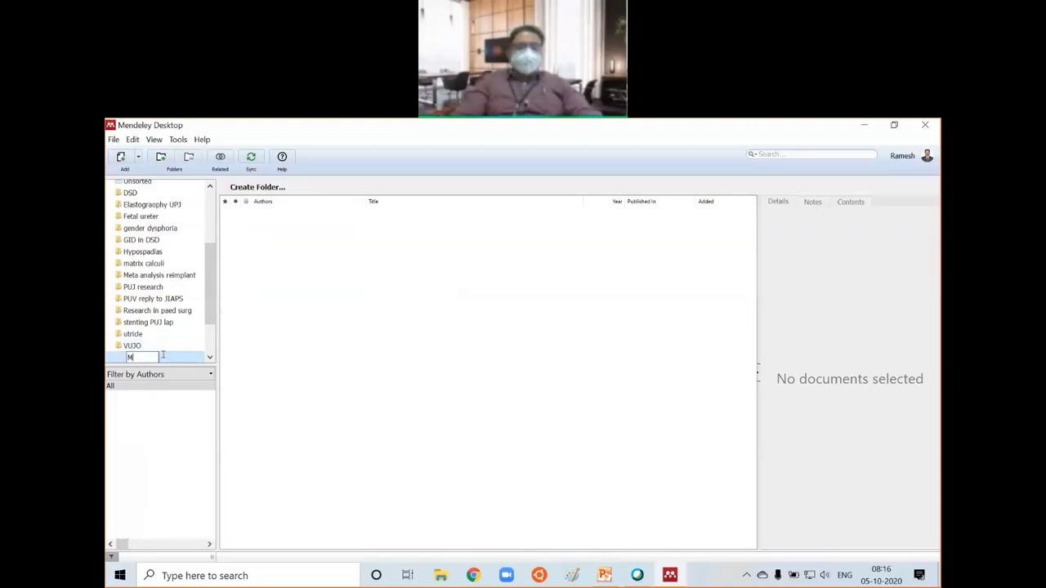
{"action": "key", "text": "BackSpace"}
{"action": "key", "text": "BackSpace"}
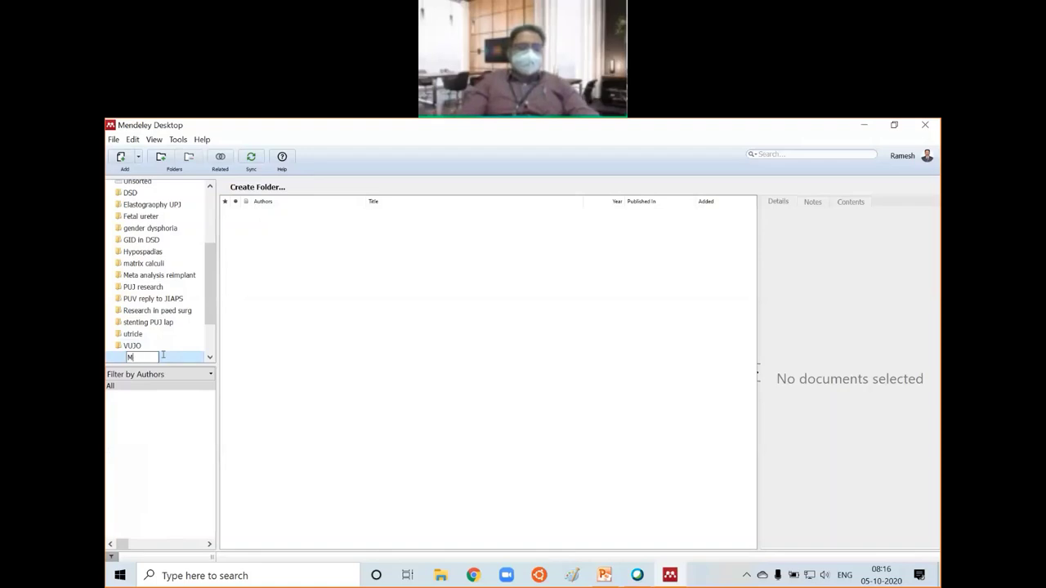
{"action": "type", "text": "ira"}
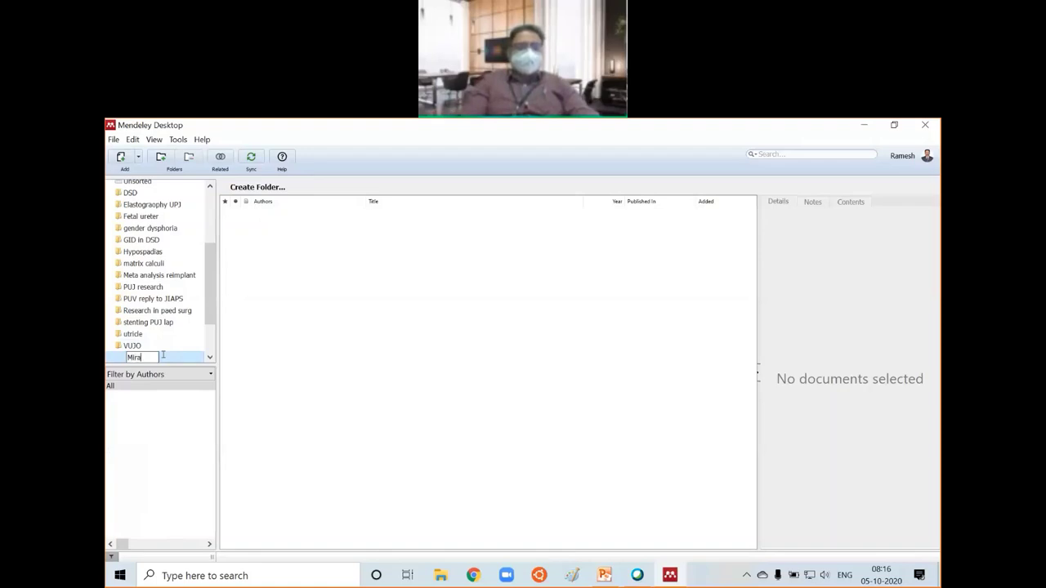
{"action": "type", "text": "begron"}
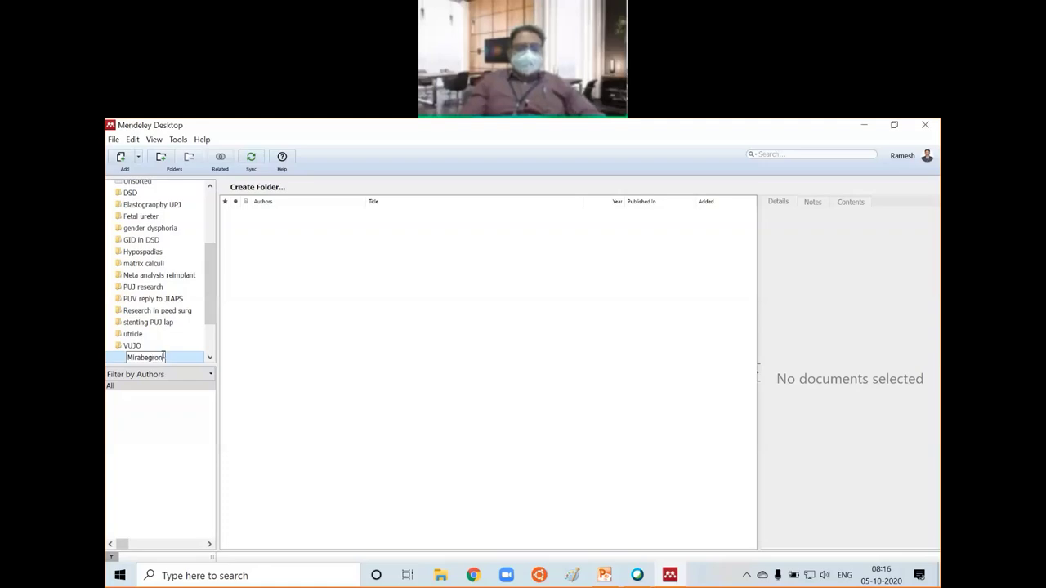
{"action": "key", "text": "Return"}
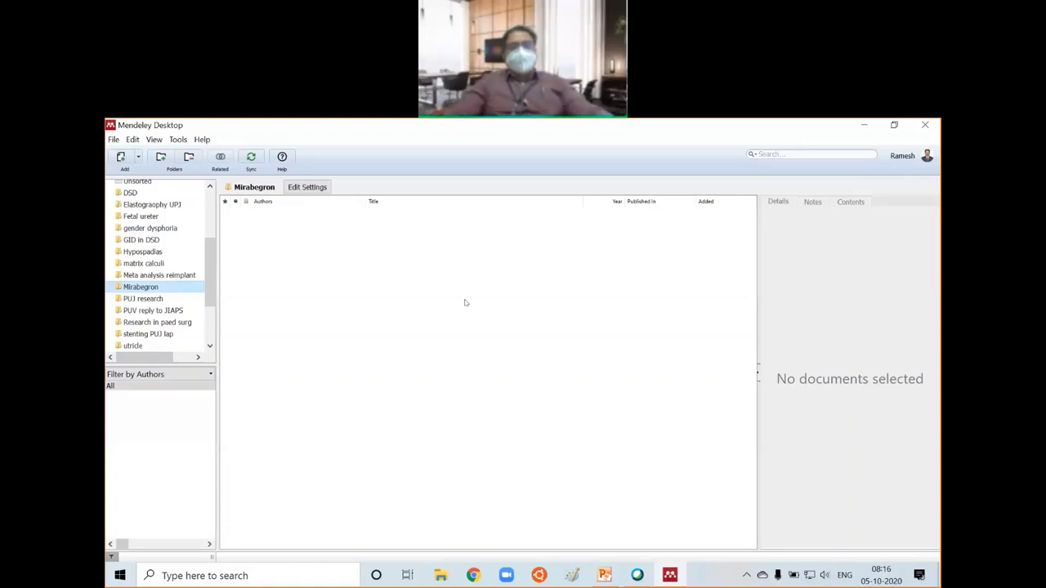
- Open the Abstract and DOI Word documents from the desktop folder Mirabegron in valve bladder
{"action": "left_click", "coordinate": [864, 127]}
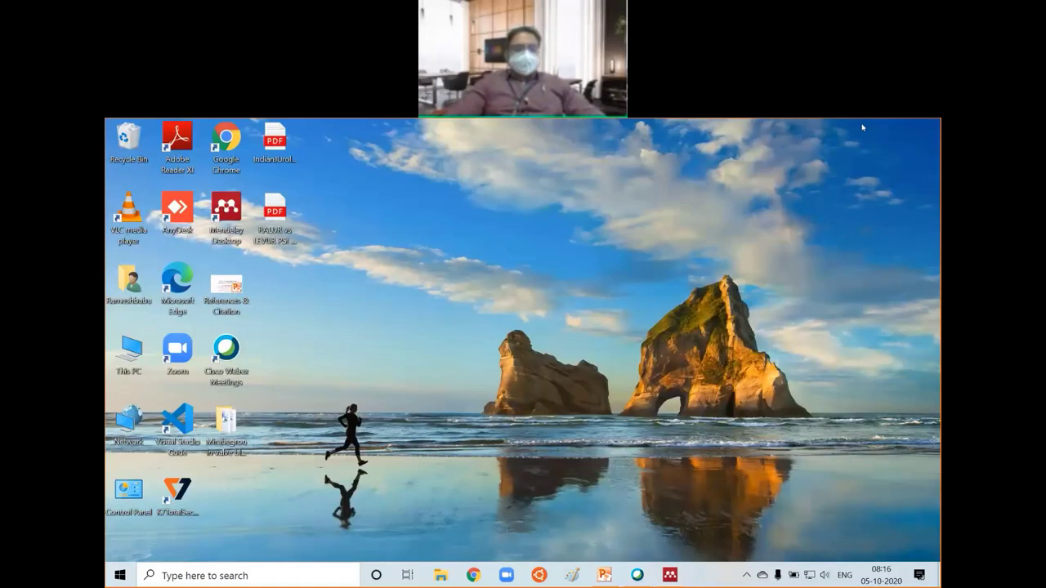
{"action": "left_click", "coordinate": [226, 423]}
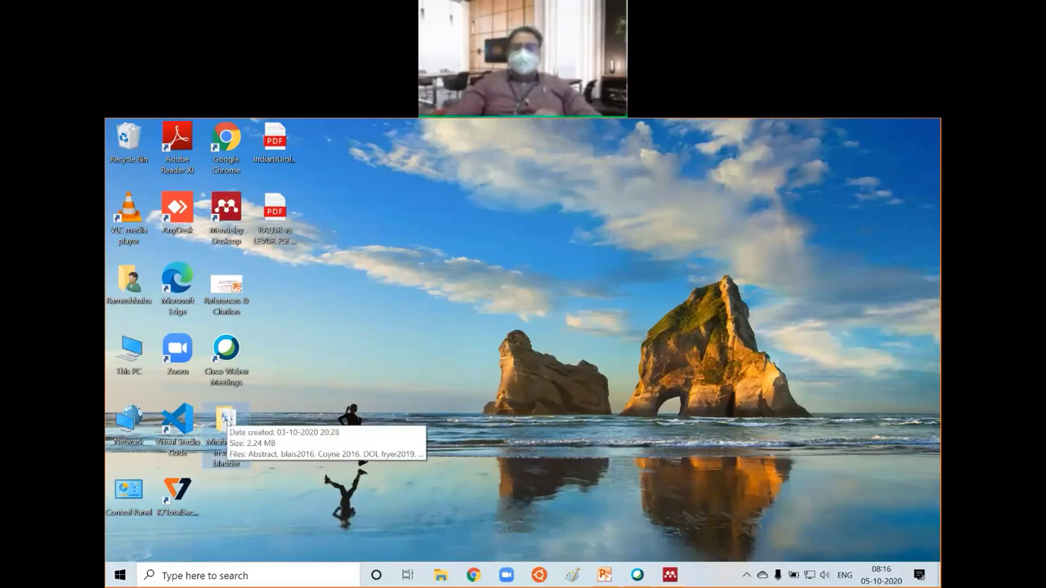
{"action": "double_click", "coordinate": [227, 423]}
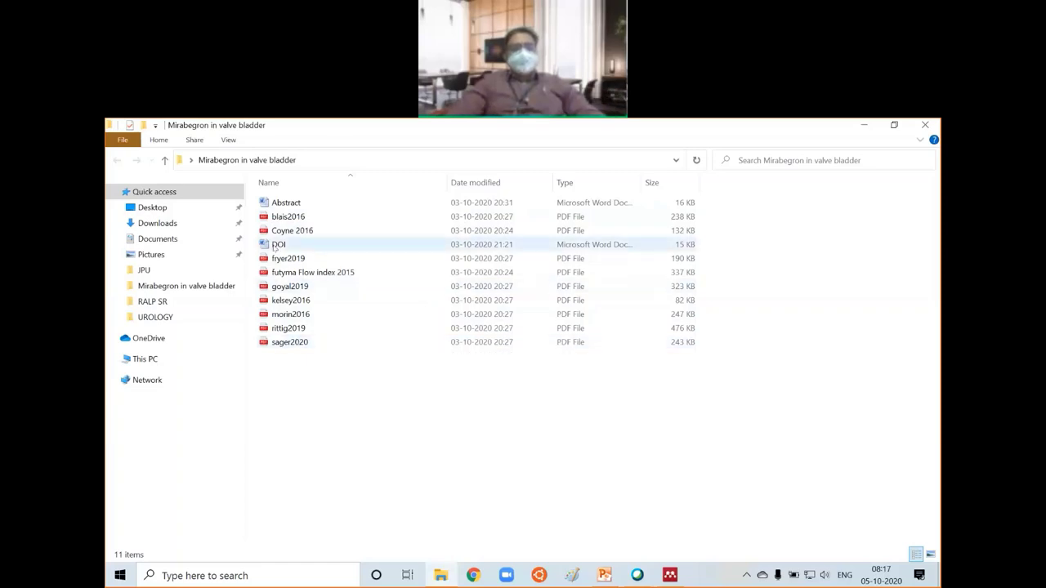
{"action": "left_click", "coordinate": [275, 246]}
{"action": "double_click", "coordinate": [274, 246]}
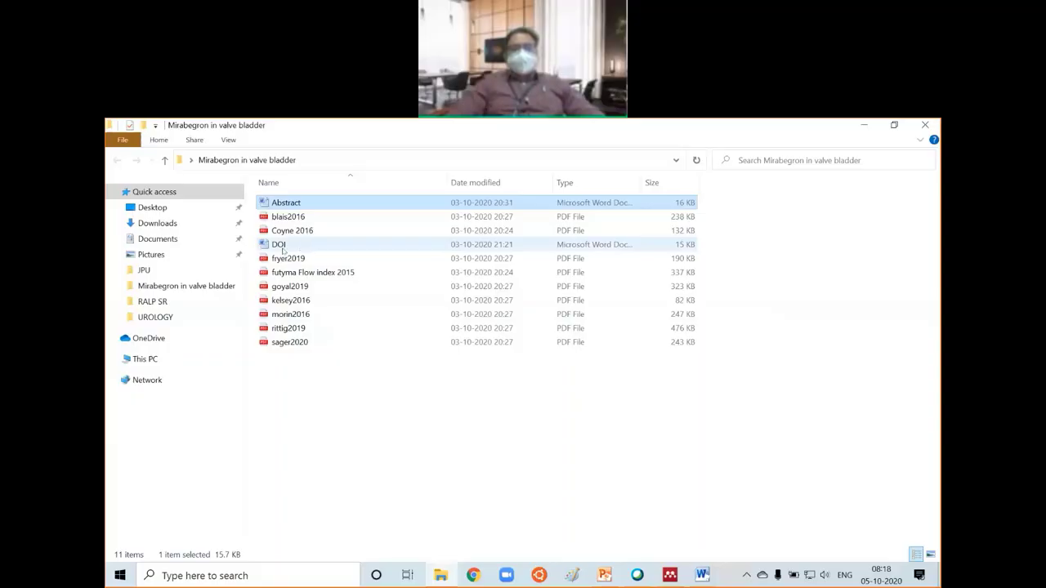
{"action": "left_click", "coordinate": [283, 249]}
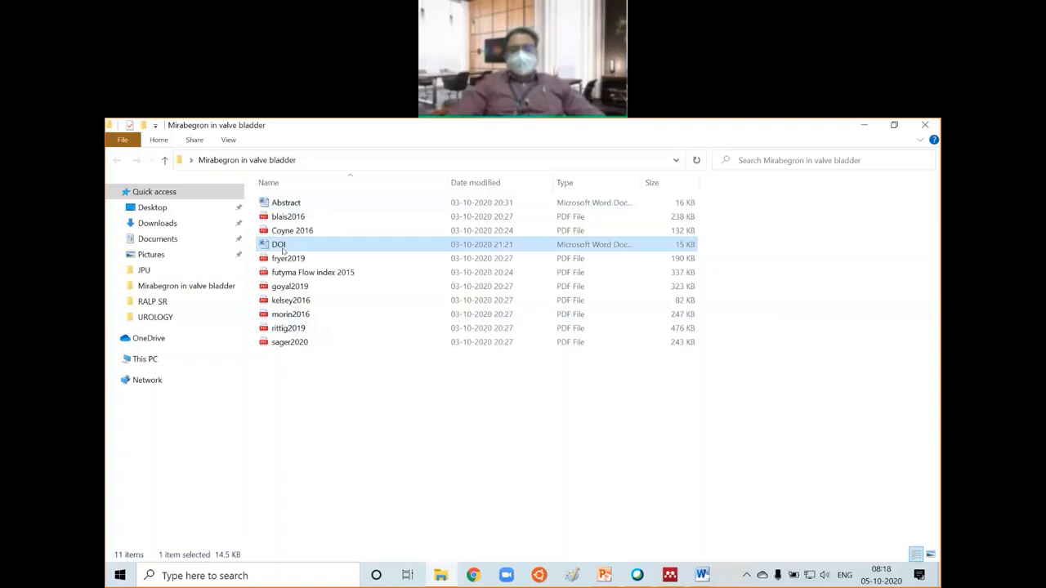
{"action": "double_click", "coordinate": [282, 249]}
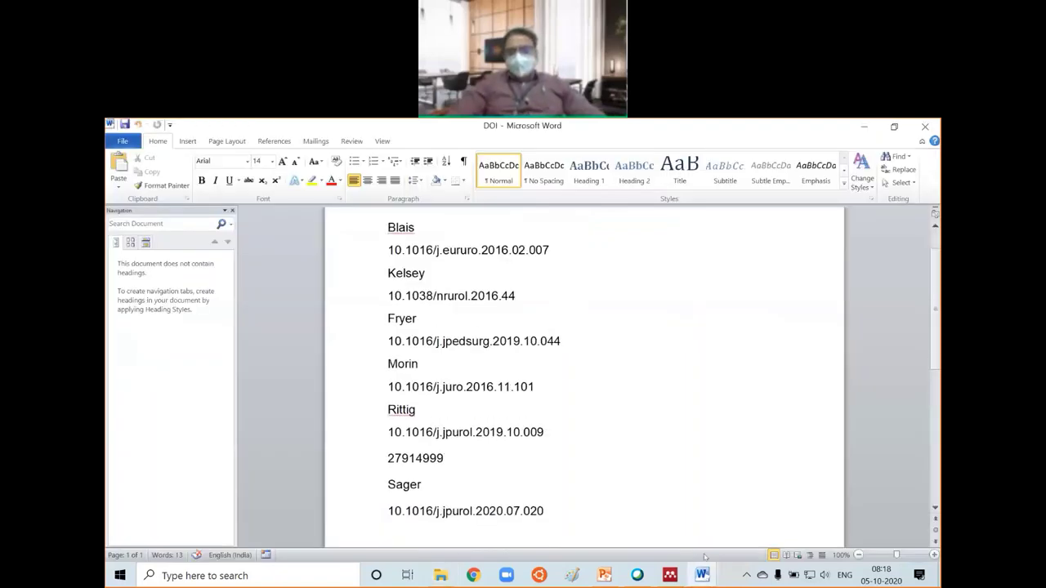
- Review the Abstract document from its title and introduction through to the References heading
{"action": "mouse_move", "coordinate": [701, 575]}
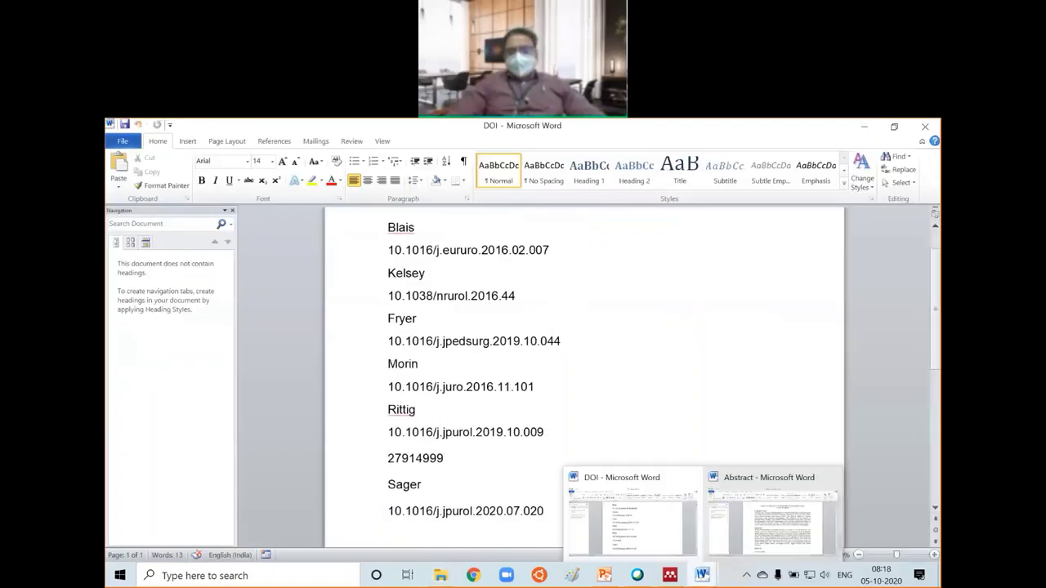
{"action": "left_click", "coordinate": [763, 535]}
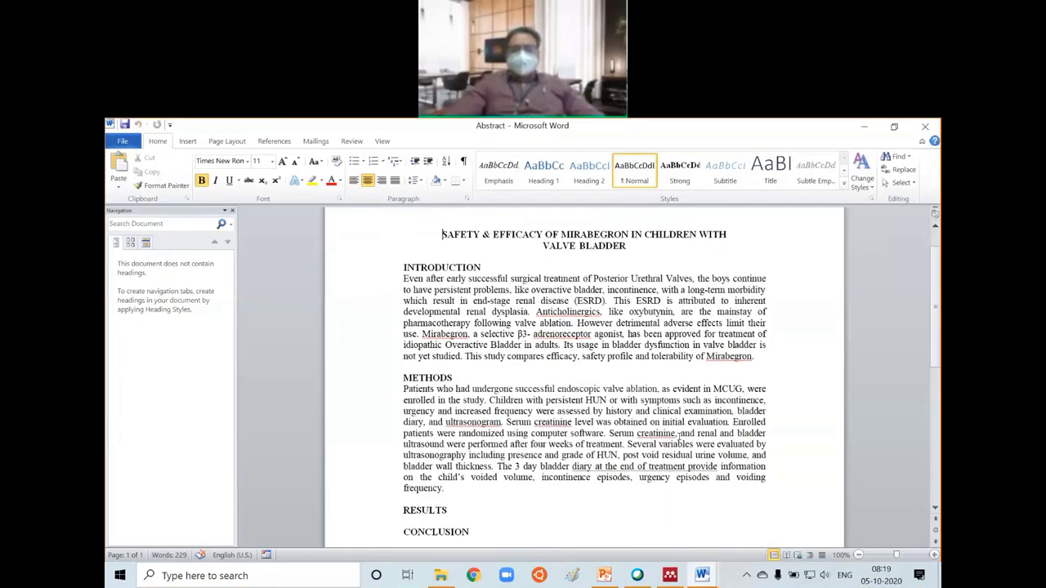
{"action": "scroll", "coordinate": [587, 388], "scroll_direction": "down", "scroll_amount": 2}
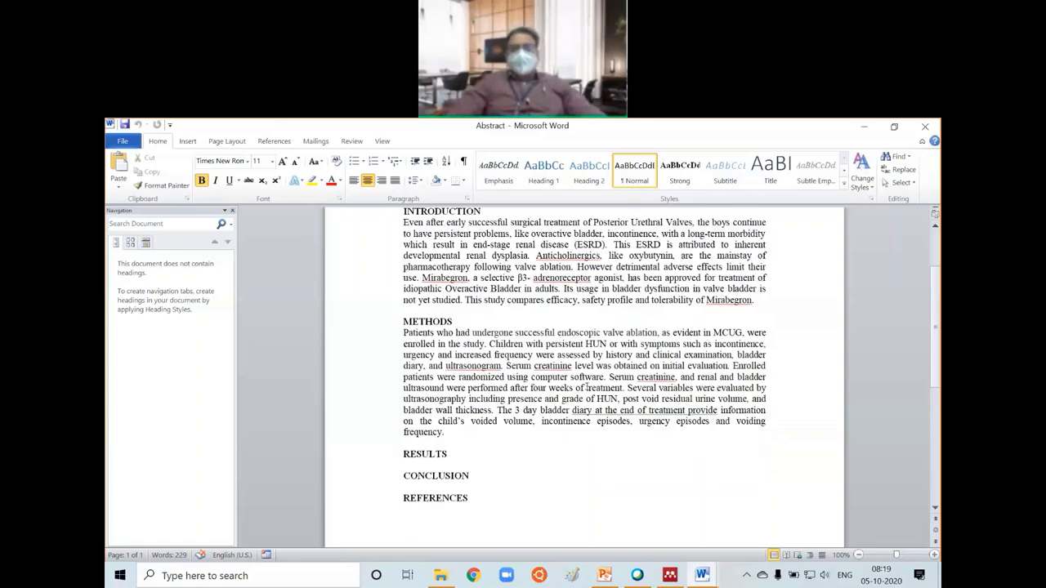
{"action": "scroll", "coordinate": [586, 388], "scroll_direction": "up", "scroll_amount": 2}
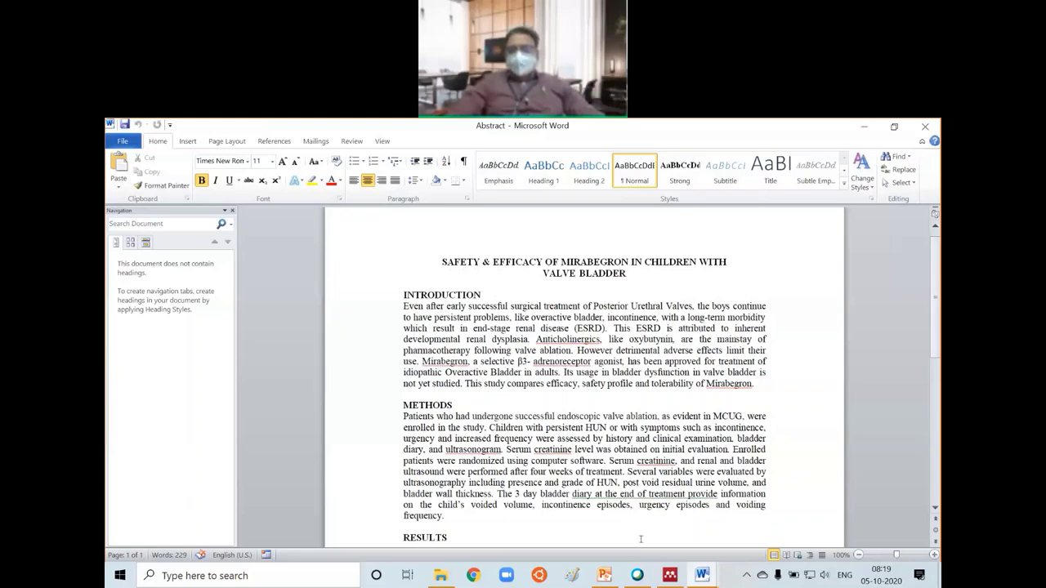
- Return to the DOI document and copy the identifier 10.1038/nrurol.2016.44
{"action": "mouse_move", "coordinate": [703, 575]}
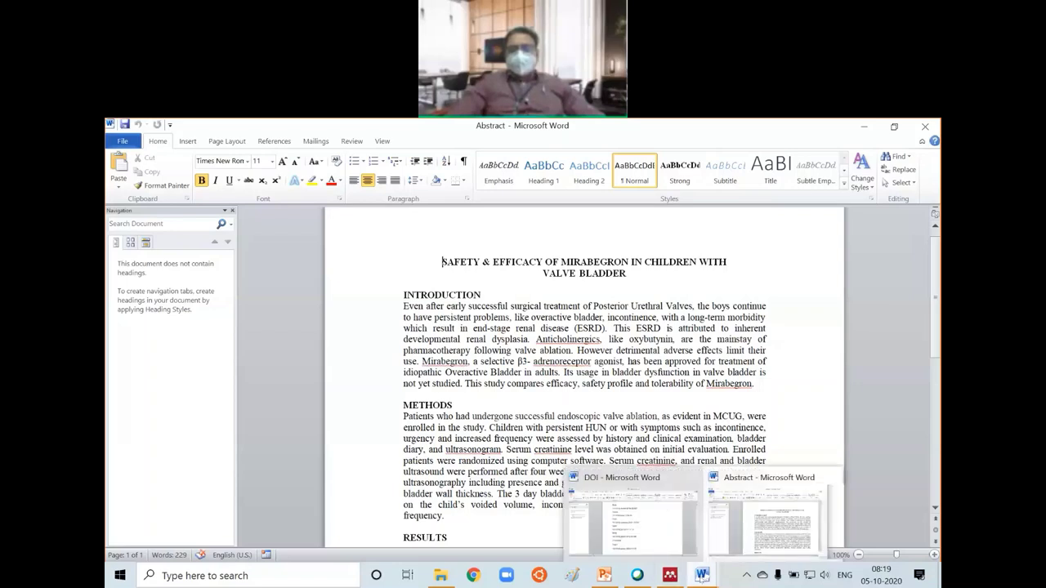
{"action": "left_click", "coordinate": [683, 544]}
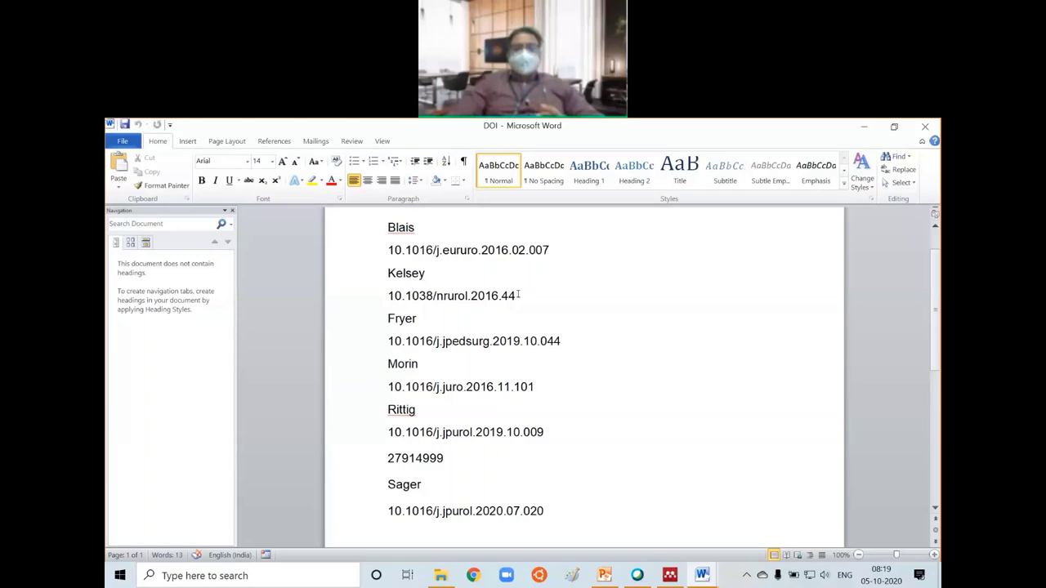
{"action": "left_click_drag", "start_coordinate": [518, 295], "coordinate": [390, 297]}
{"action": "key", "text": "ctrl+c"}
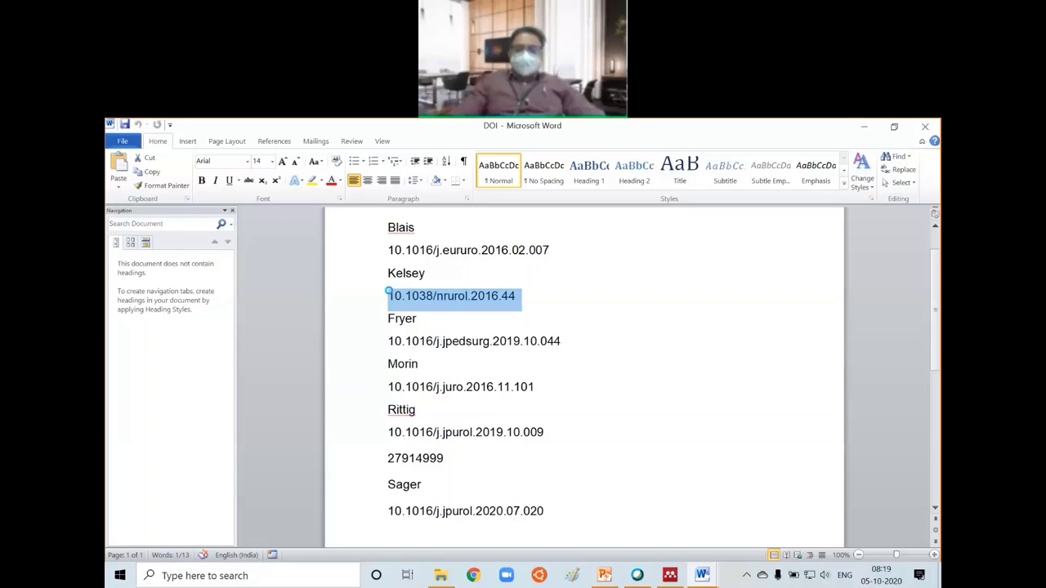
- Switch to Mendeley Desktop and start a manual document entry in the Mirabegron folder
{"action": "left_click", "coordinate": [669, 575]}
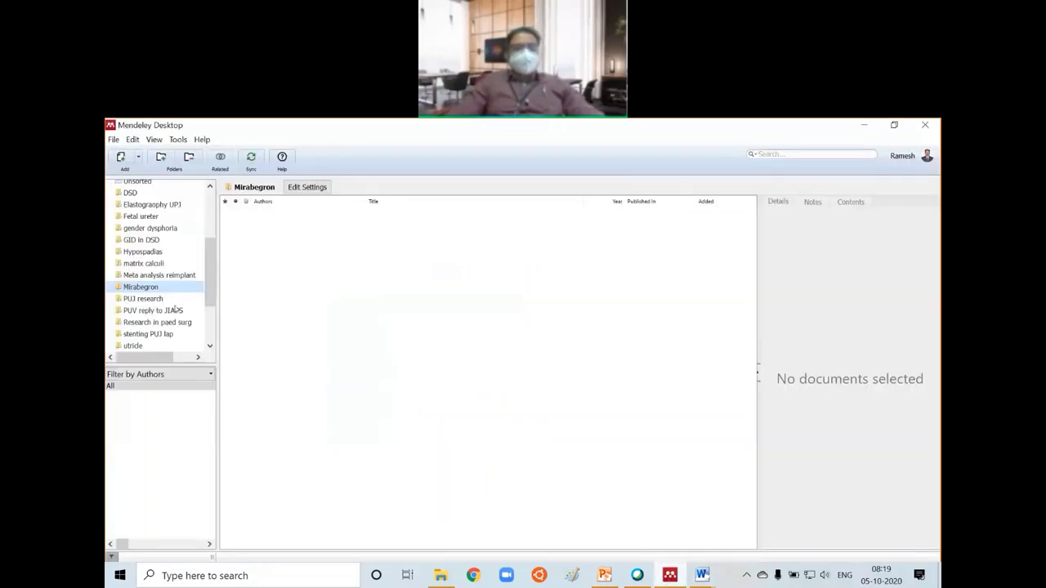
{"action": "left_click", "coordinate": [163, 287]}
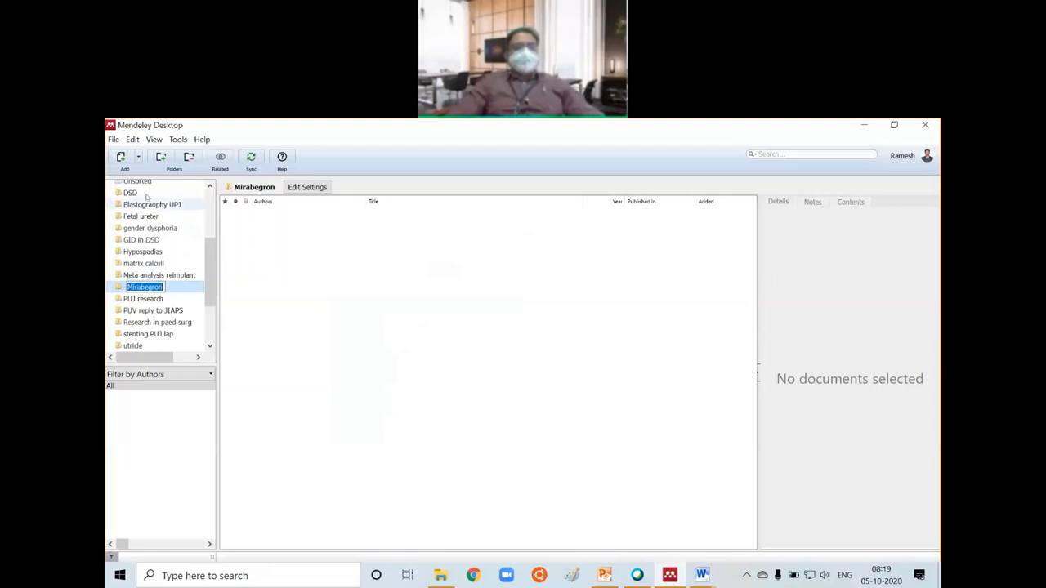
{"action": "left_click", "coordinate": [138, 158]}
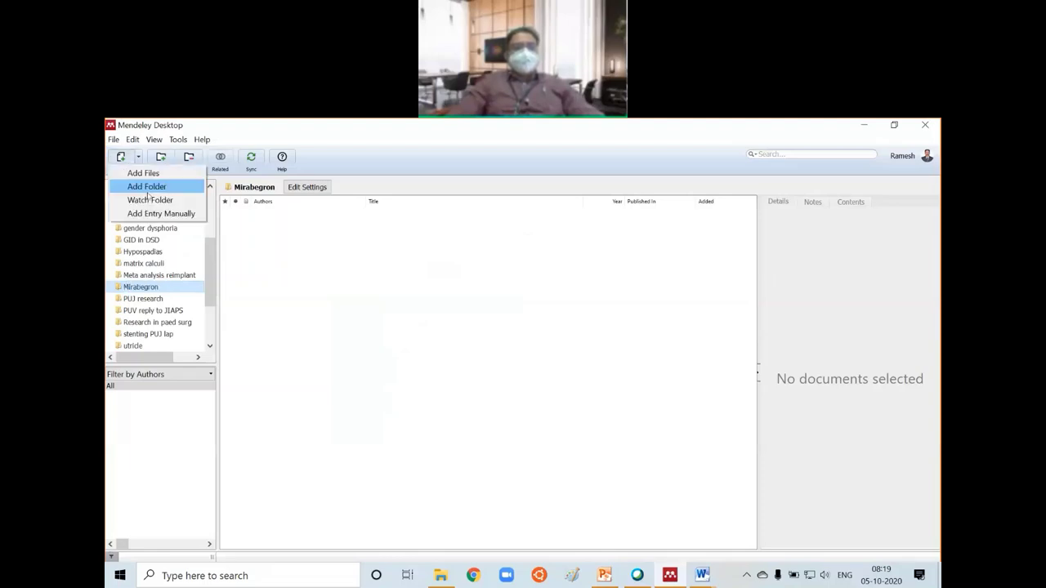
{"action": "left_click", "coordinate": [154, 214]}
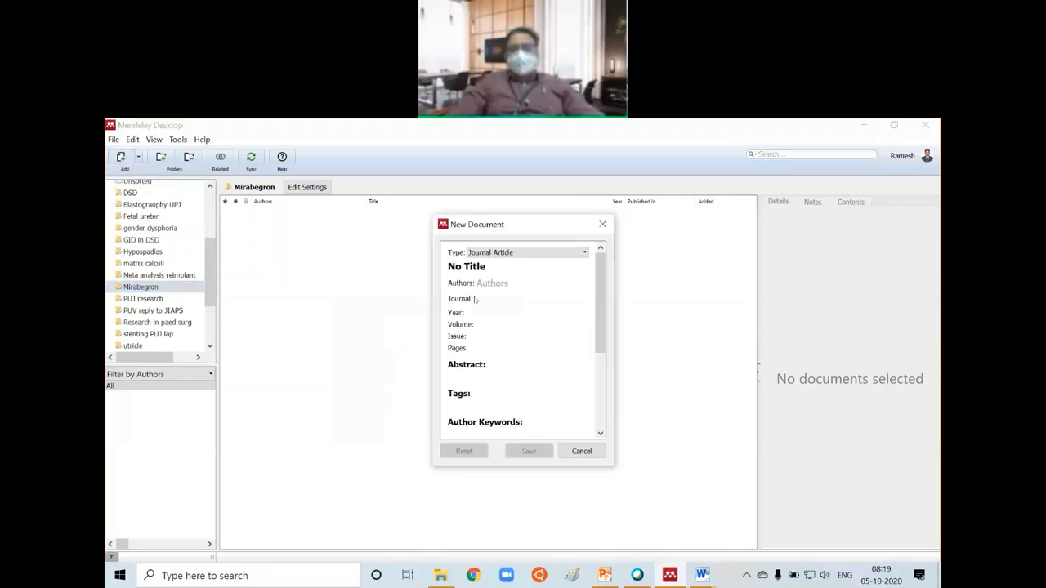
- Paste 10.1038/nrurol.2016.44 as the new document's DOI, look up its details, and save the entry
{"action": "scroll", "coordinate": [498, 326], "scroll_direction": "down", "scroll_amount": 2}
{"action": "scroll", "coordinate": [498, 326], "scroll_direction": "down", "scroll_amount": 1}
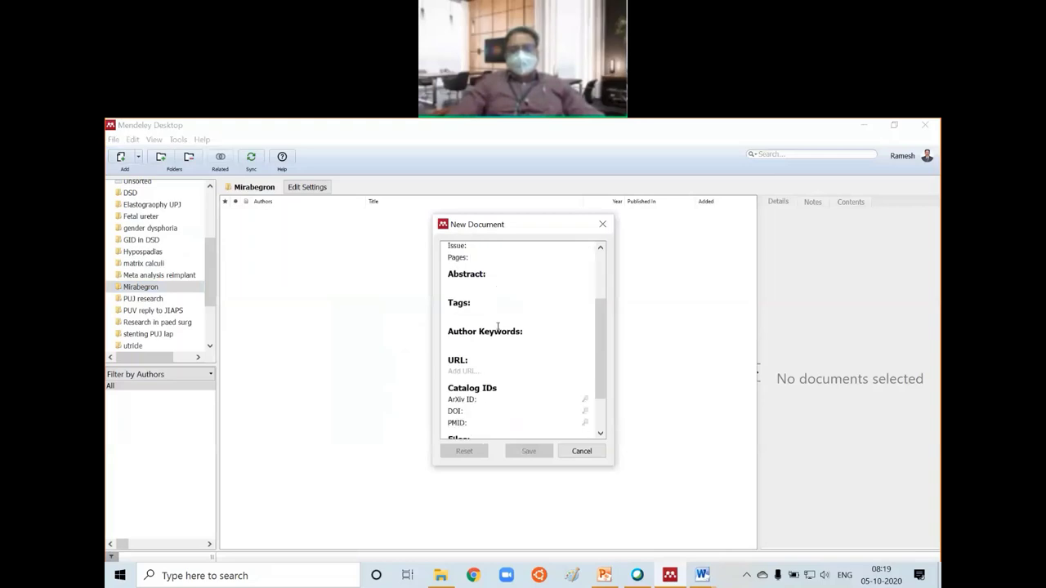
{"action": "scroll", "coordinate": [498, 327], "scroll_direction": "down", "scroll_amount": 1}
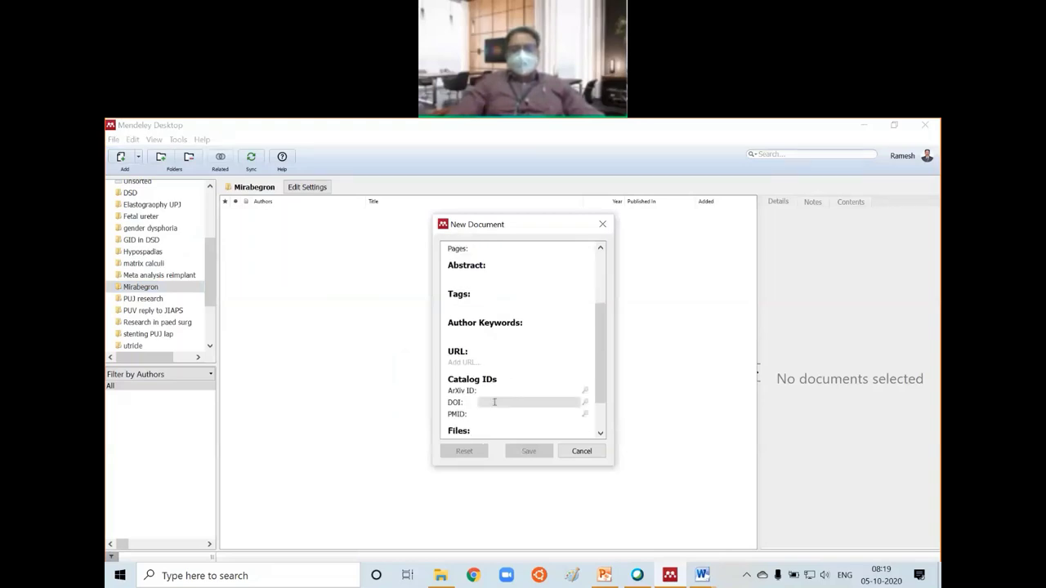
{"action": "scroll", "coordinate": [521, 326], "scroll_direction": "up", "scroll_amount": 3}
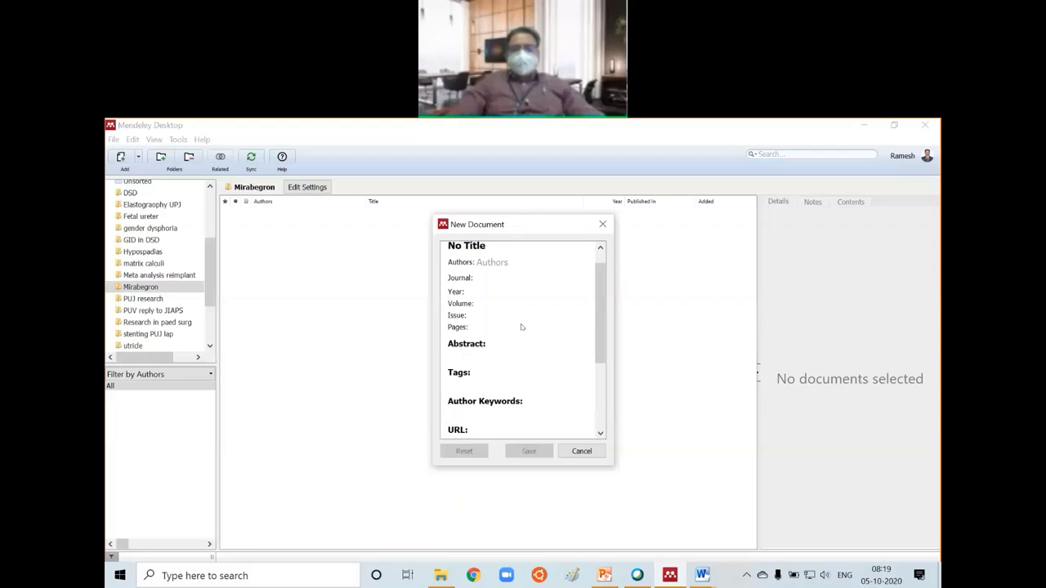
{"action": "scroll", "coordinate": [521, 327], "scroll_direction": "down", "scroll_amount": 3}
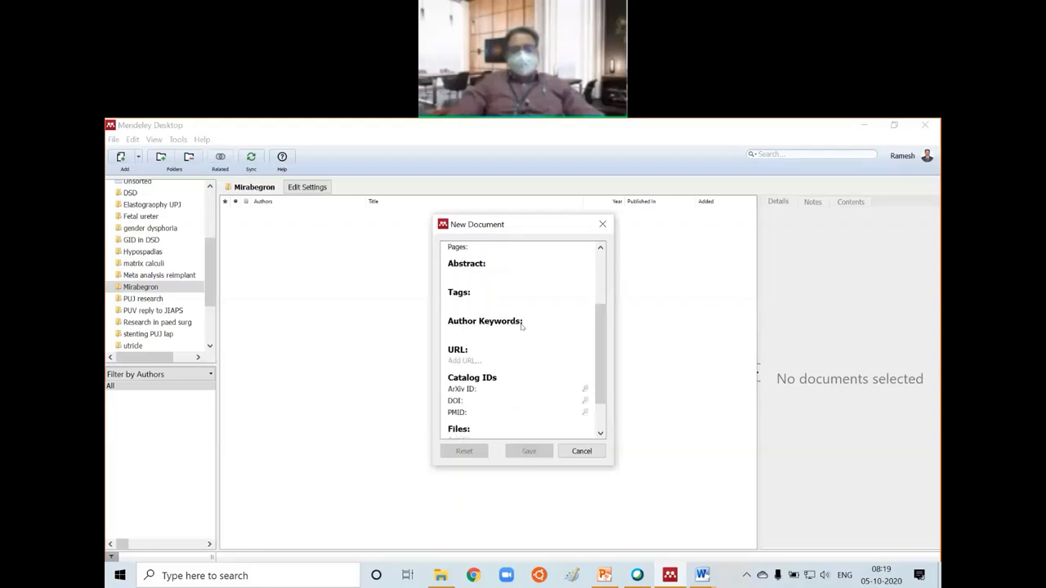
{"action": "left_click", "coordinate": [487, 402]}
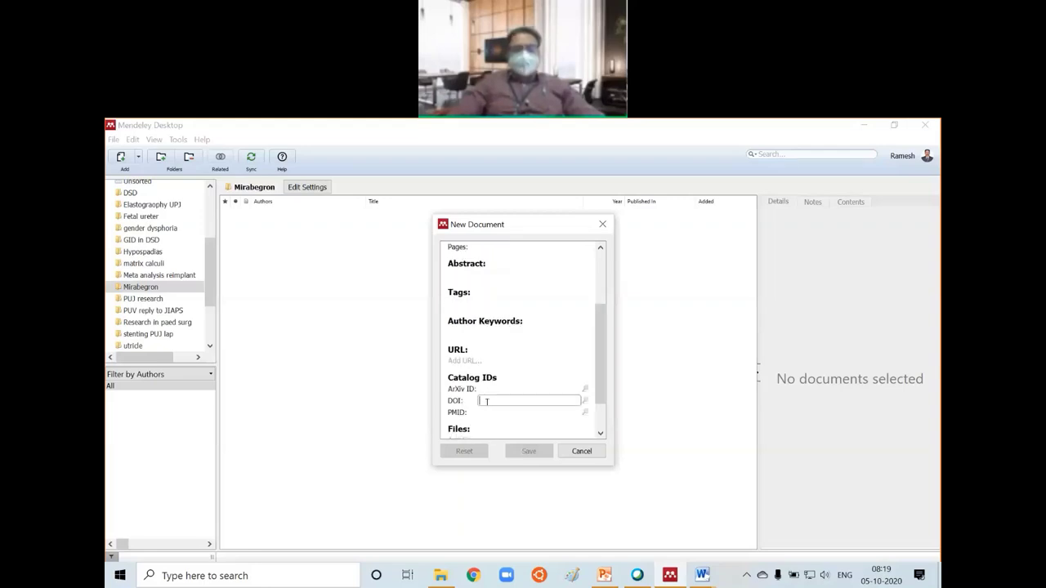
{"action": "key", "text": "ctrl+v"}
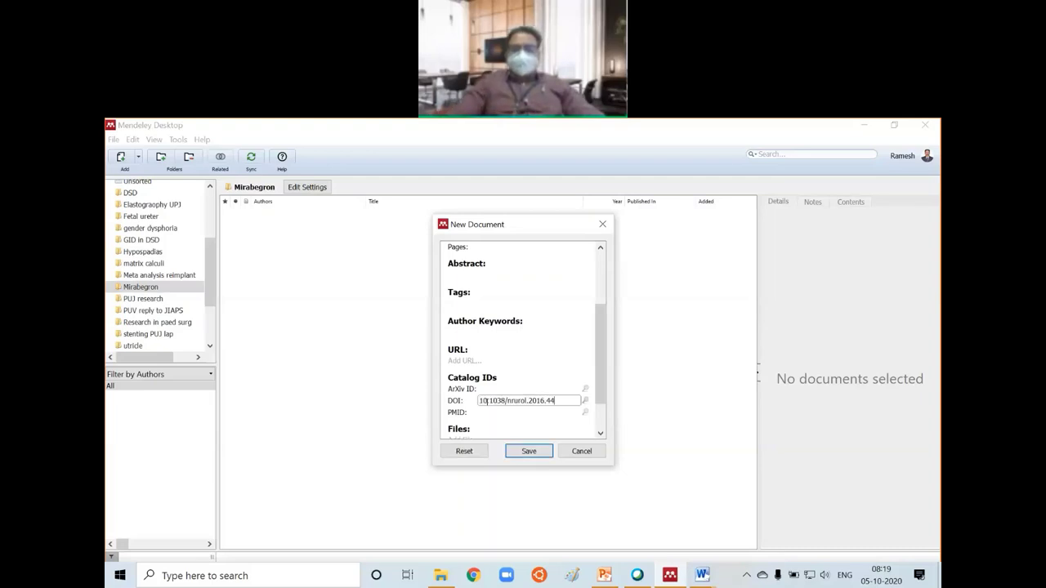
{"action": "left_click", "coordinate": [585, 401]}
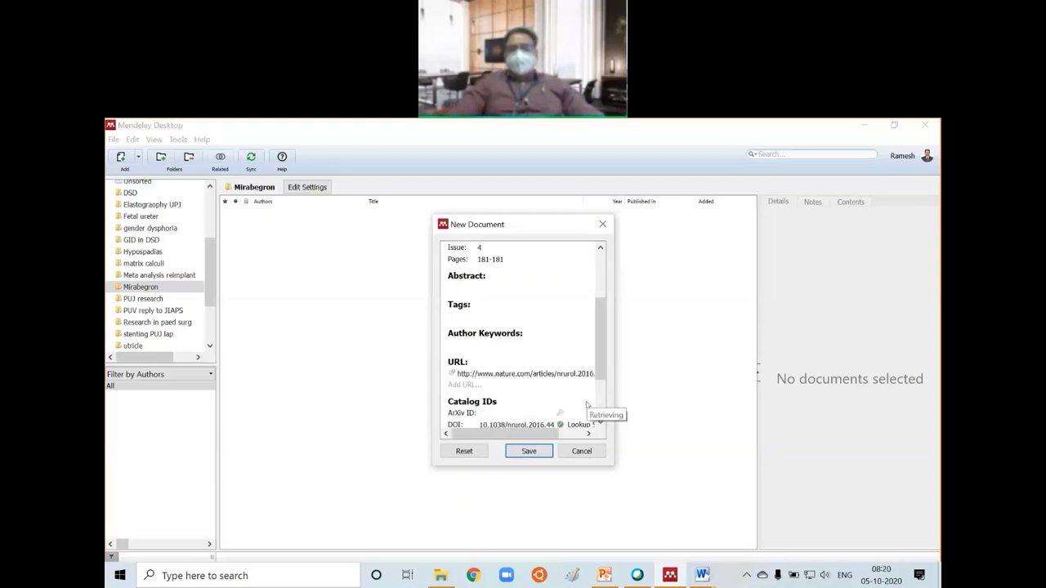
{"action": "left_click_drag", "start_coordinate": [602, 372], "coordinate": [597, 278]}
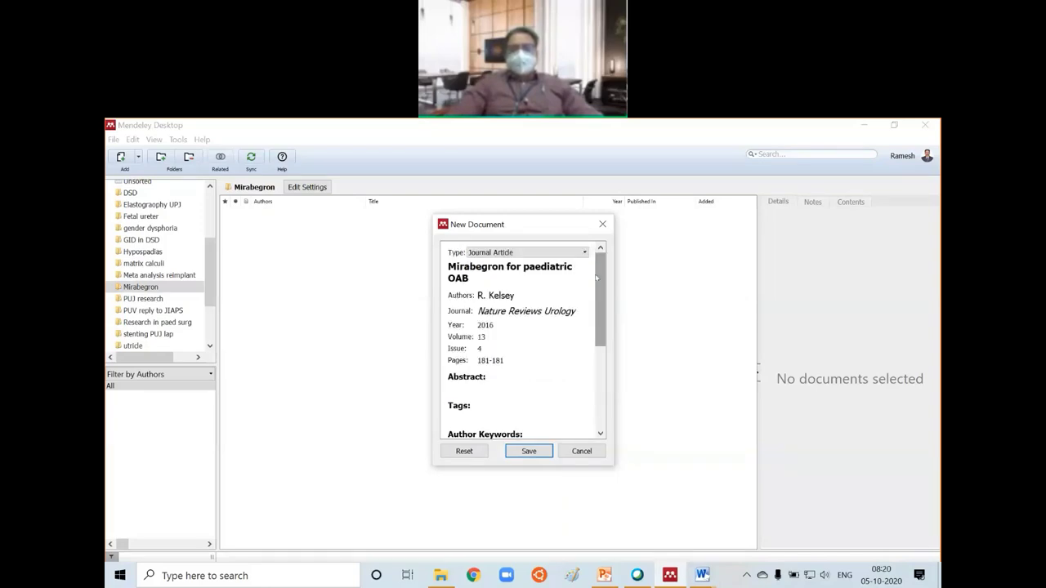
{"action": "left_click", "coordinate": [527, 450]}
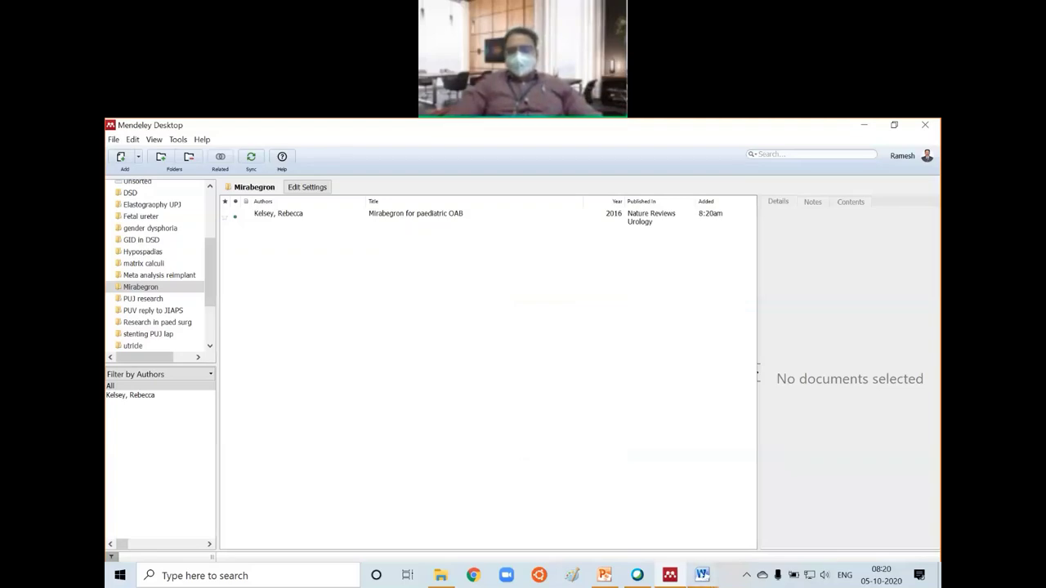
- Switch to the DOI document in Word and copy the PubMed ID 27914999
{"action": "mouse_move", "coordinate": [702, 576]}
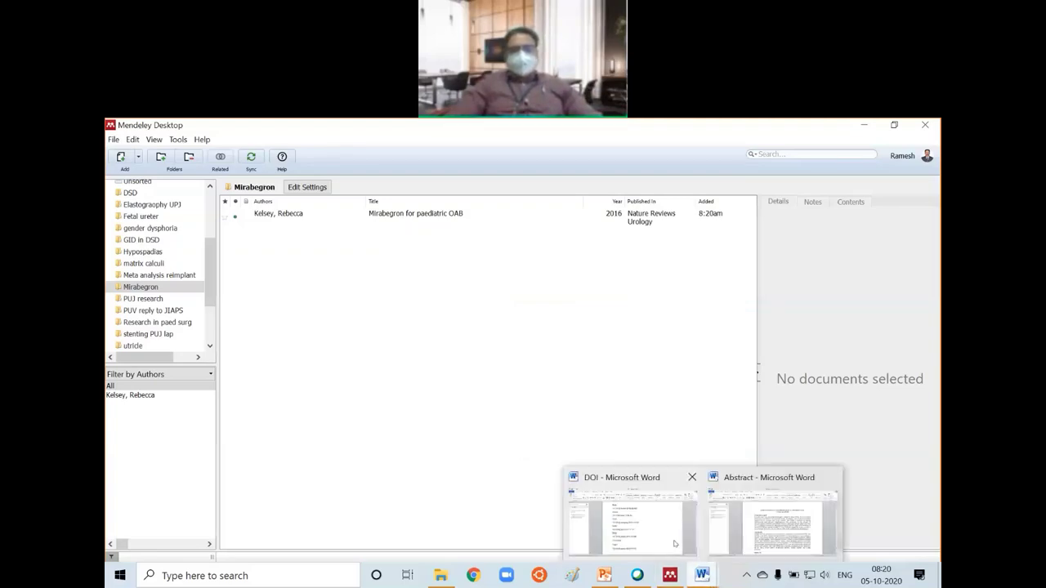
{"action": "left_click", "coordinate": [676, 543]}
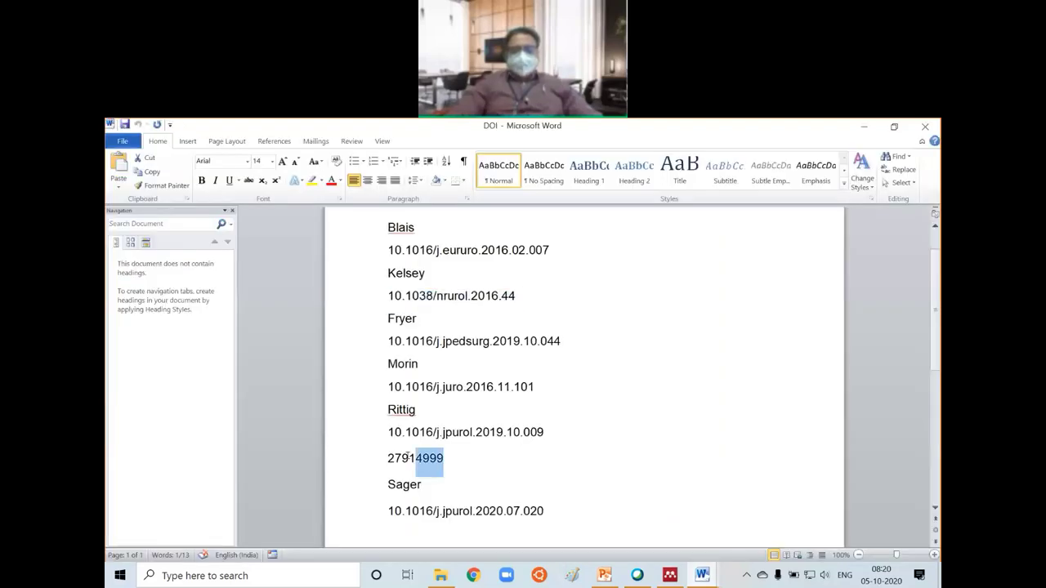
{"action": "left_click_drag", "start_coordinate": [445, 458], "coordinate": [387, 457]}
{"action": "key", "text": "ctrl+c"}
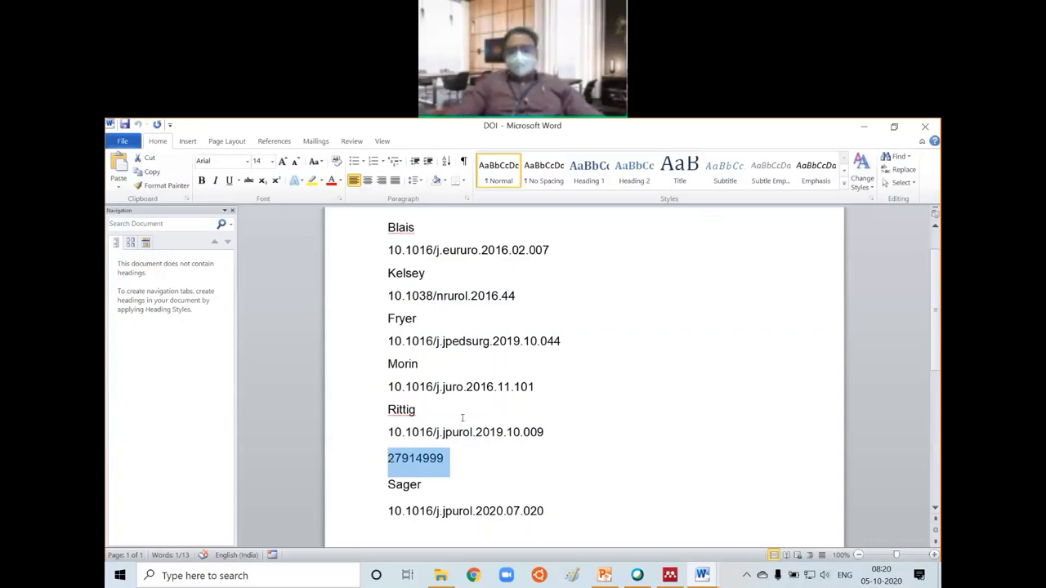
- In Mendeley Desktop, add a manual entry to the Mirabegron folder with PMID 27914999, look up its details, and save it
{"action": "key", "text": "alt+Tab"}
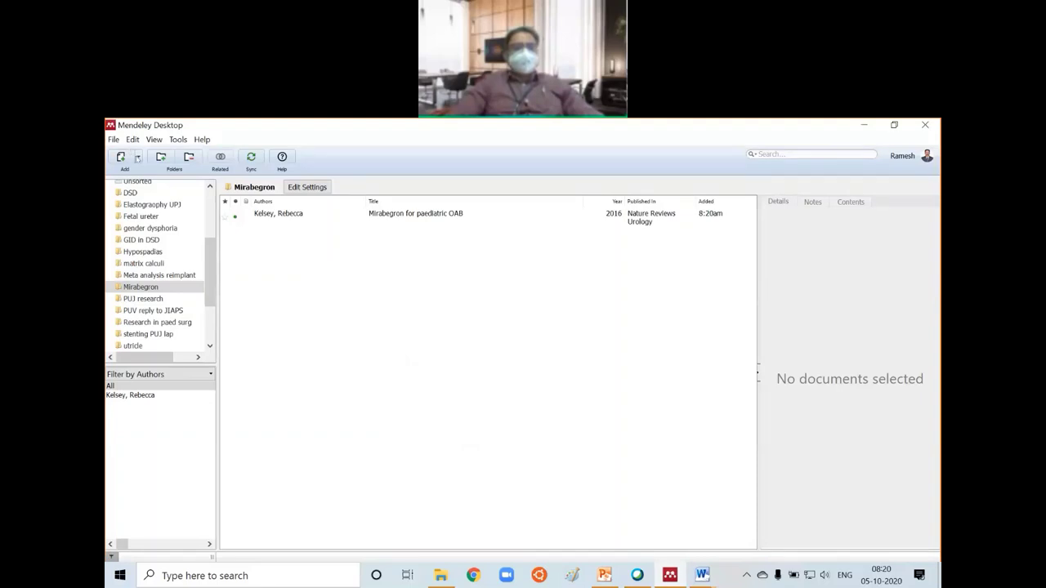
{"action": "left_click", "coordinate": [138, 158]}
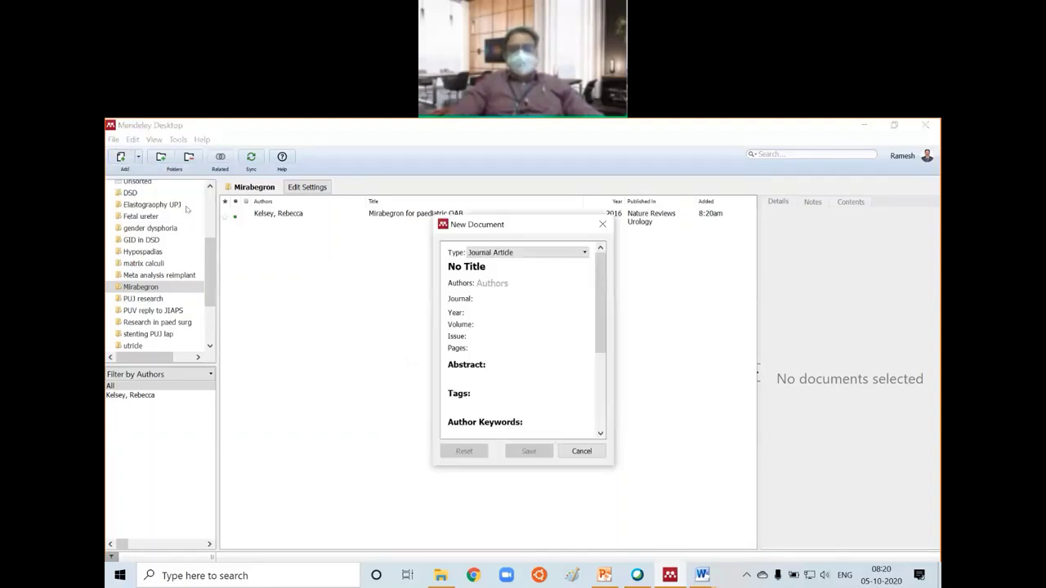
{"action": "scroll", "coordinate": [553, 321], "scroll_direction": "down", "scroll_amount": 5}
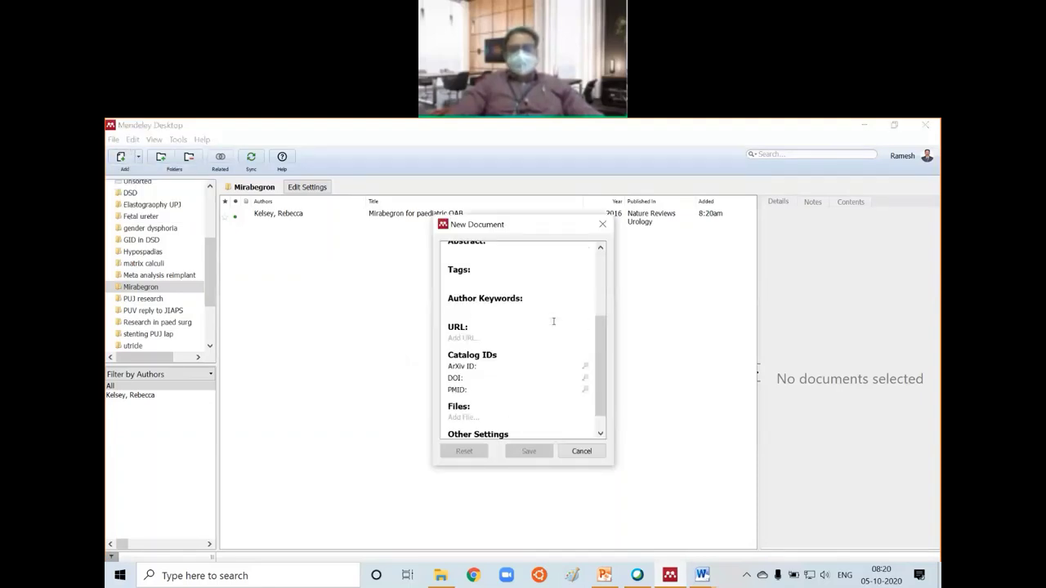
{"action": "left_click", "coordinate": [518, 390]}
{"action": "key", "text": "ctrl+v"}
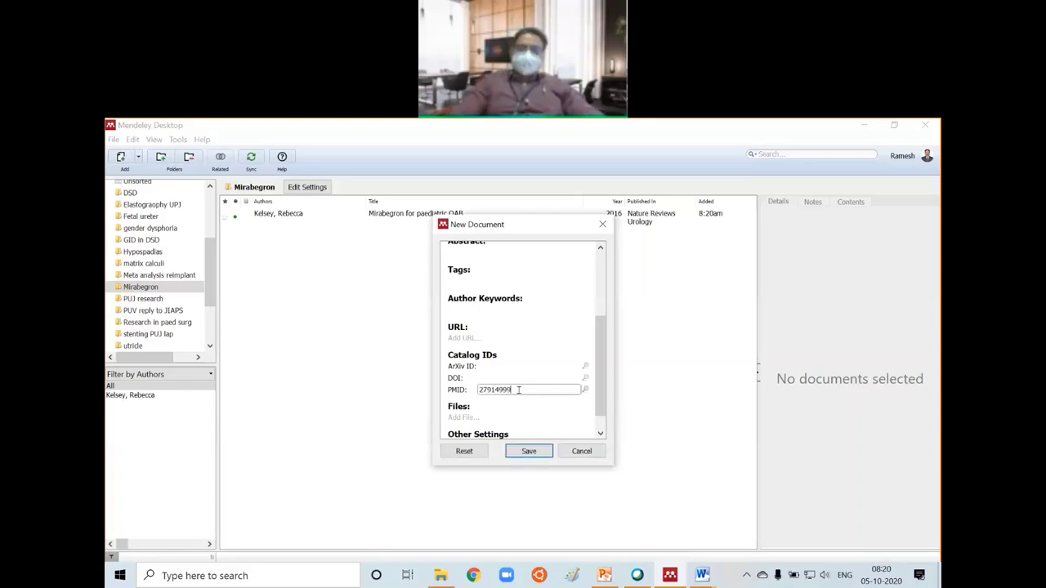
{"action": "left_click", "coordinate": [586, 391]}
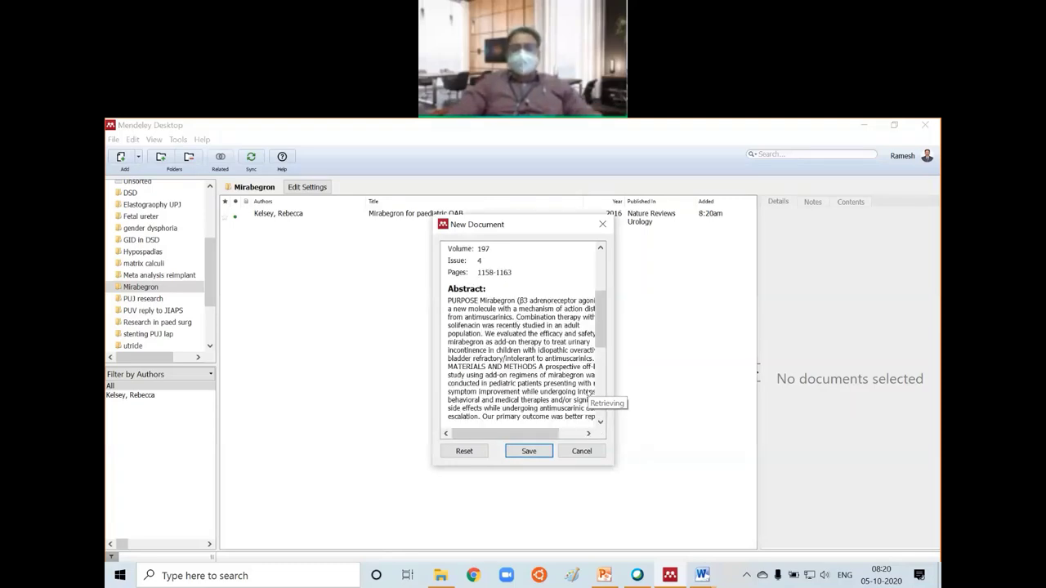
{"action": "scroll", "coordinate": [527, 315], "scroll_direction": "up", "scroll_amount": 3}
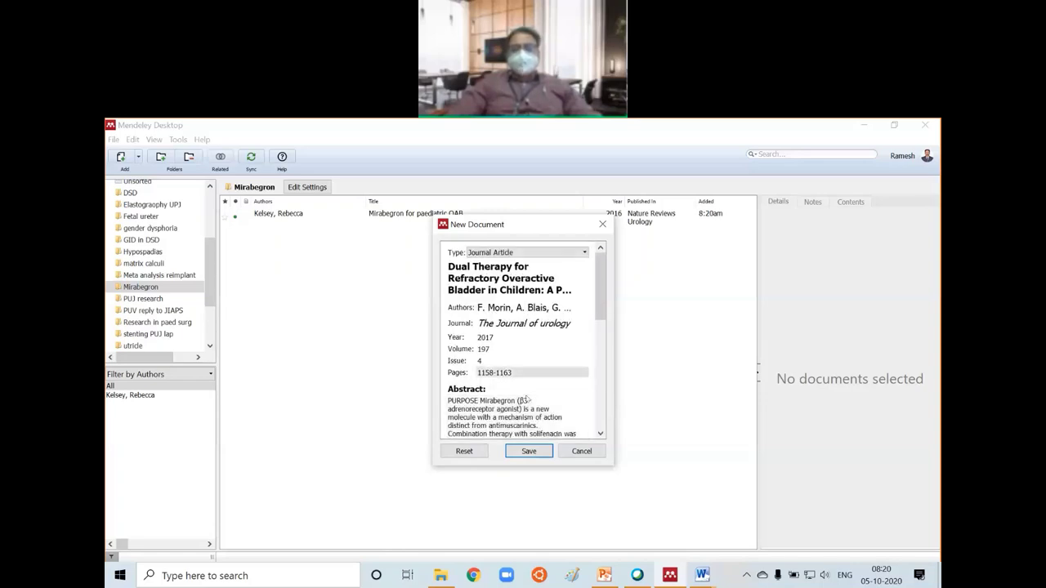
{"action": "left_click", "coordinate": [529, 451]}
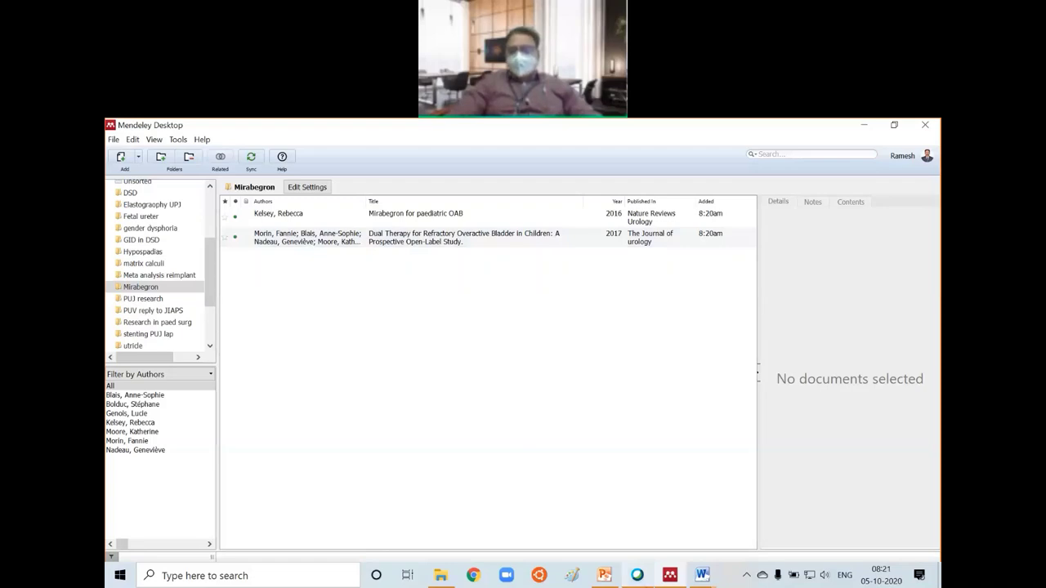
- Return to the DOI document in Word and copy the identifier 10.1016/j.jpurol.2019.10.009
{"action": "left_click", "coordinate": [689, 571]}
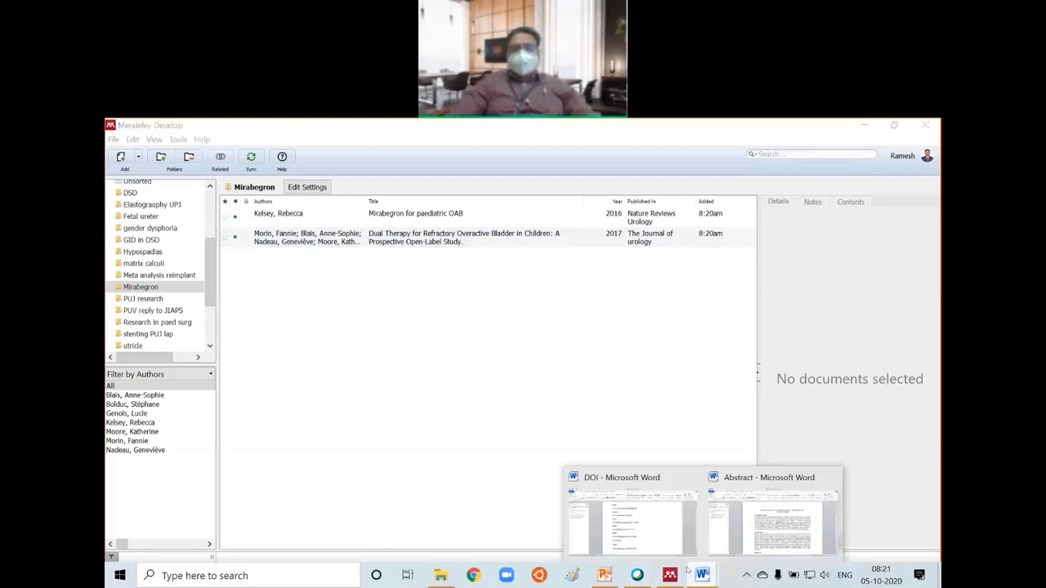
{"action": "left_click", "coordinate": [634, 517]}
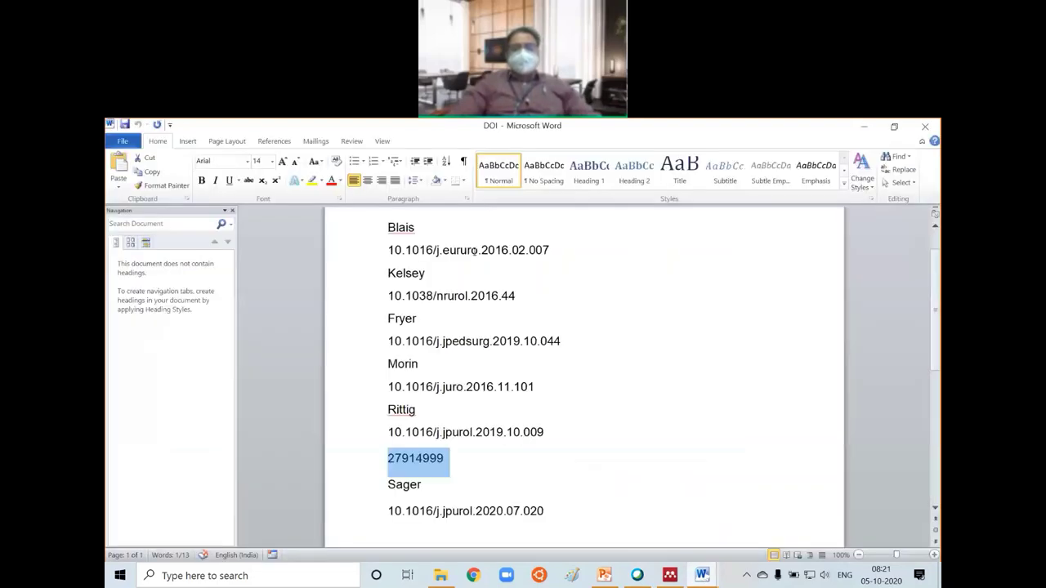
{"action": "scroll", "coordinate": [567, 254], "scroll_direction": "up", "scroll_amount": 1}
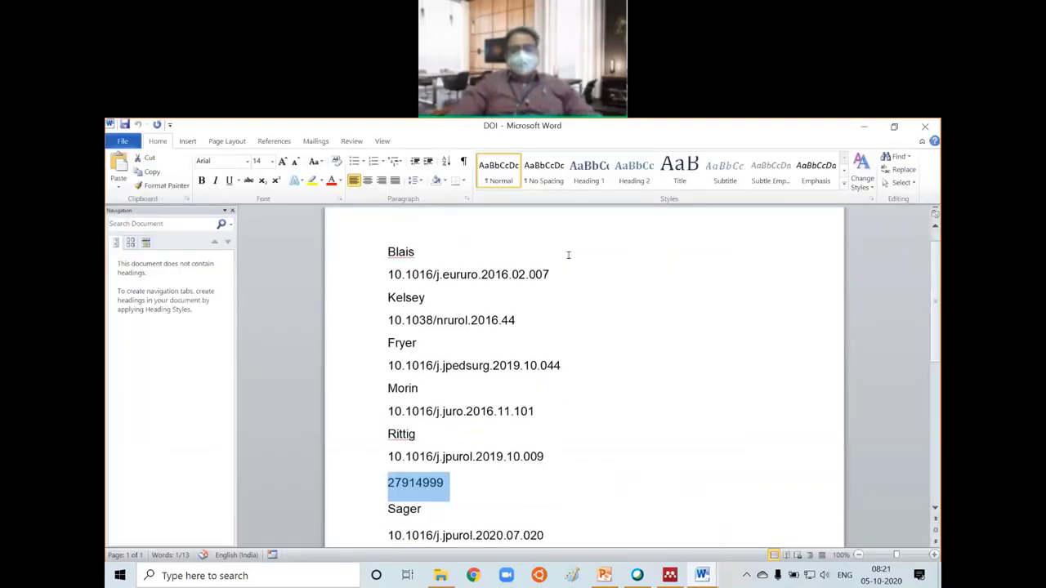
{"action": "scroll", "coordinate": [568, 255], "scroll_direction": "down", "scroll_amount": 1}
{"action": "scroll", "coordinate": [569, 255], "scroll_direction": "down", "scroll_amount": 1}
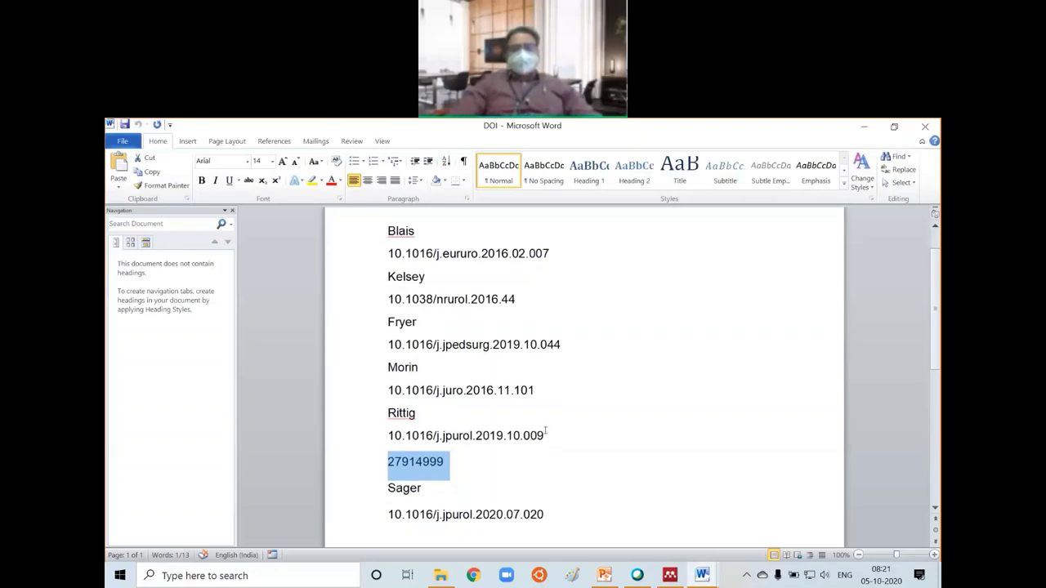
{"action": "left_click_drag", "start_coordinate": [546, 434], "coordinate": [396, 435]}
{"action": "key", "text": "ctrl+c"}
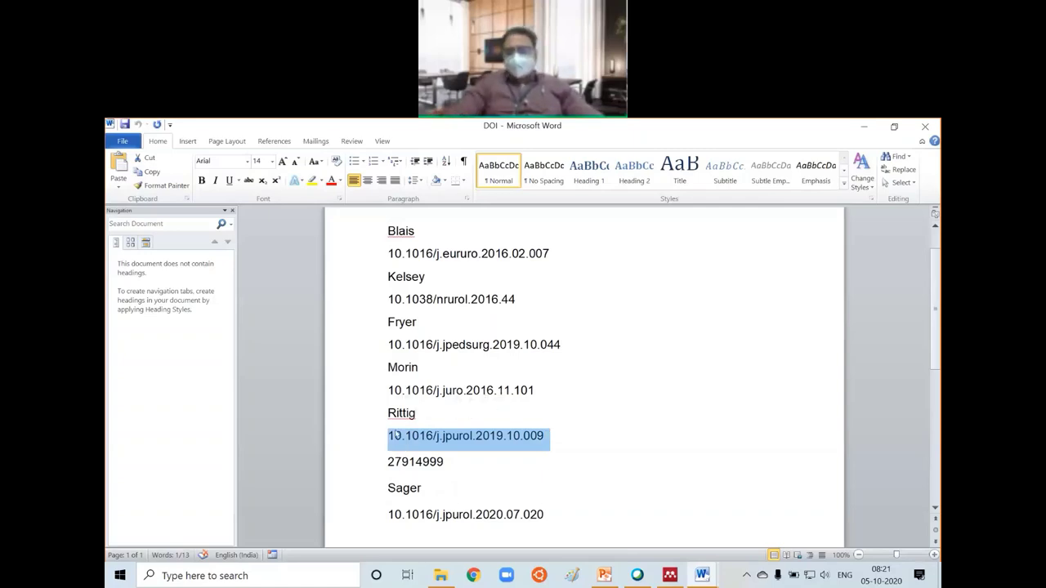
- In Mendeley Desktop, add a manual entry with DOI 10.1016/j.jpurol.2019.10.009, look up its details, and save it
{"action": "left_click", "coordinate": [670, 578]}
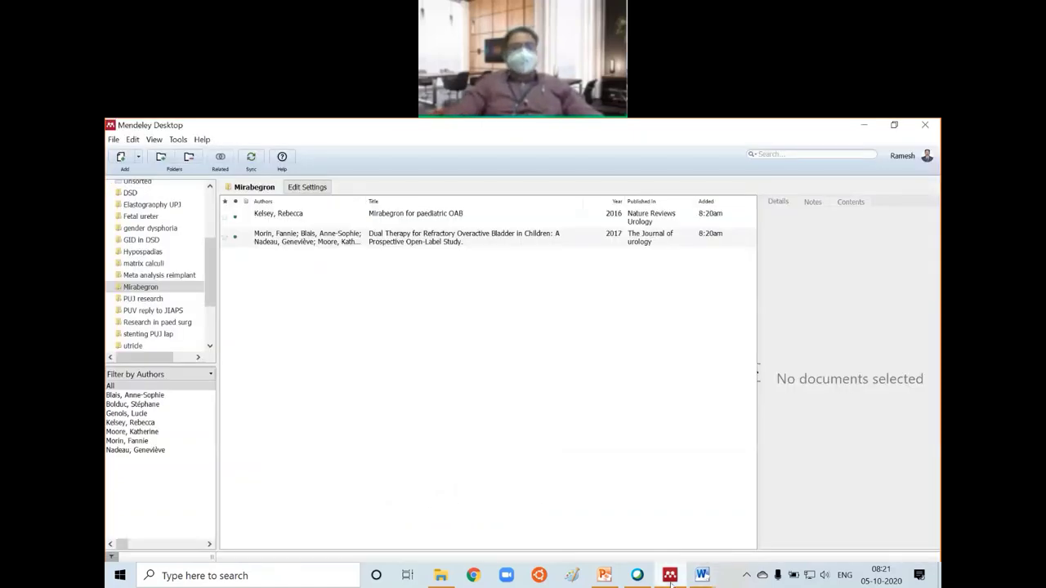
{"action": "left_click", "coordinate": [140, 157]}
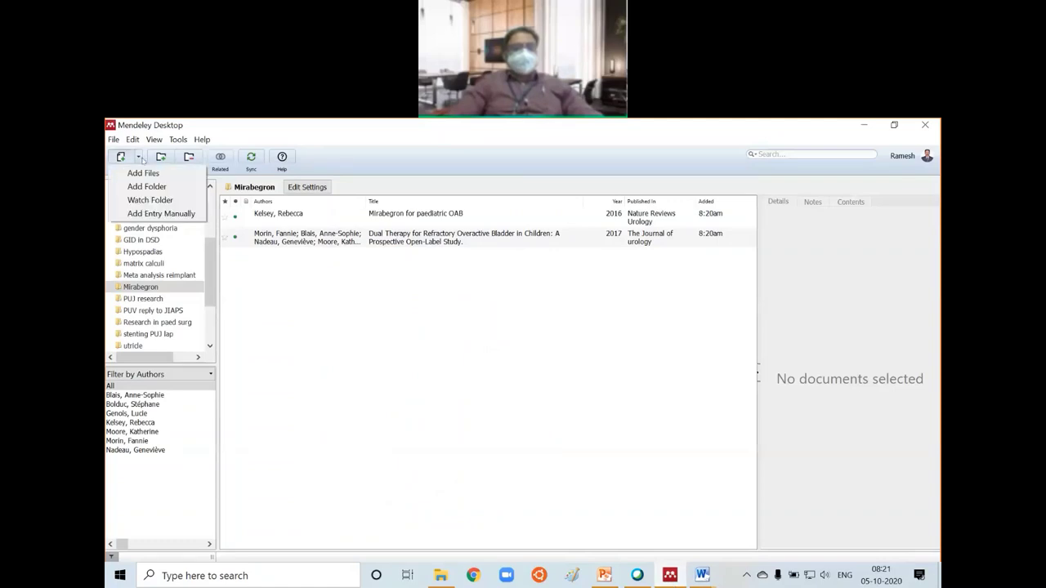
{"action": "left_click", "coordinate": [157, 214]}
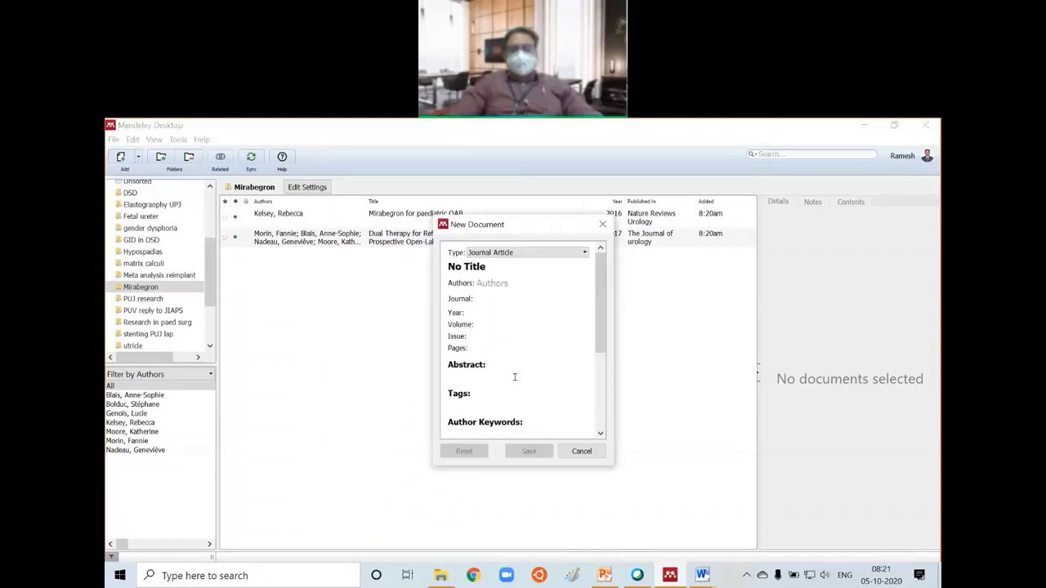
{"action": "scroll", "coordinate": [515, 377], "scroll_direction": "down", "scroll_amount": 3}
{"action": "scroll", "coordinate": [515, 377], "scroll_direction": "down", "scroll_amount": 1}
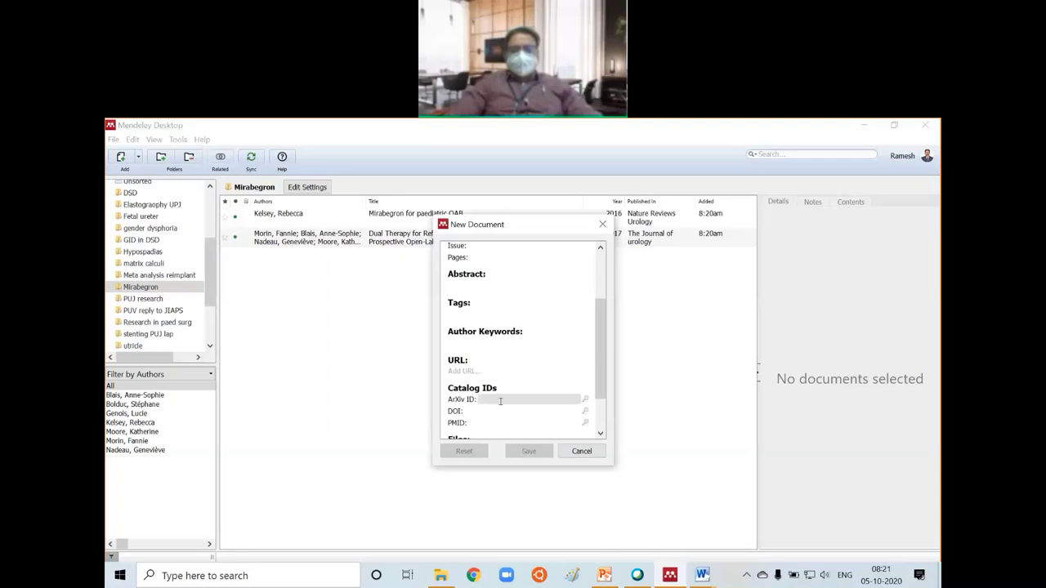
{"action": "left_click", "coordinate": [500, 410]}
{"action": "key", "text": "ctrl+v"}
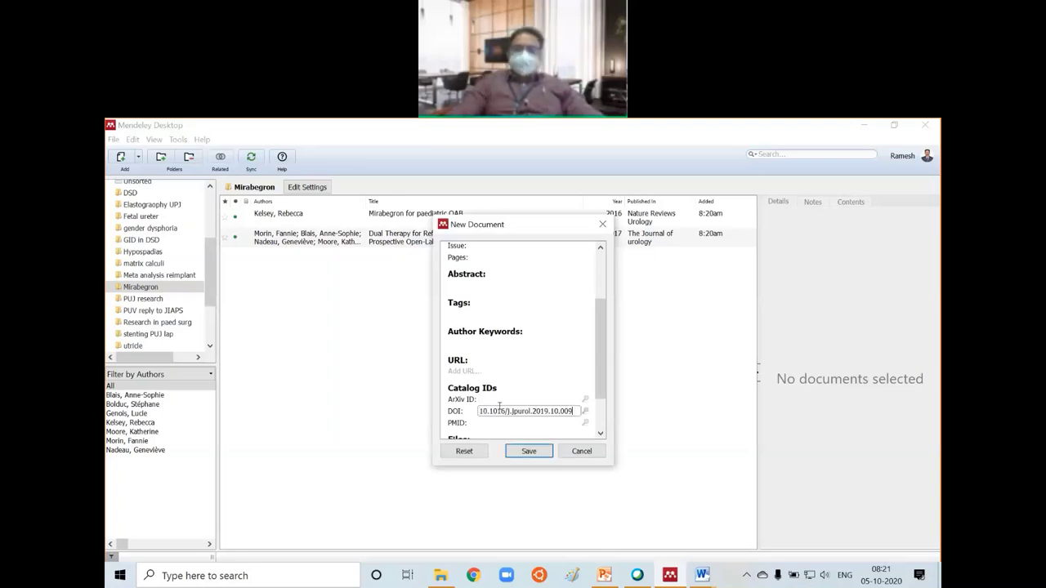
{"action": "left_click", "coordinate": [585, 411]}
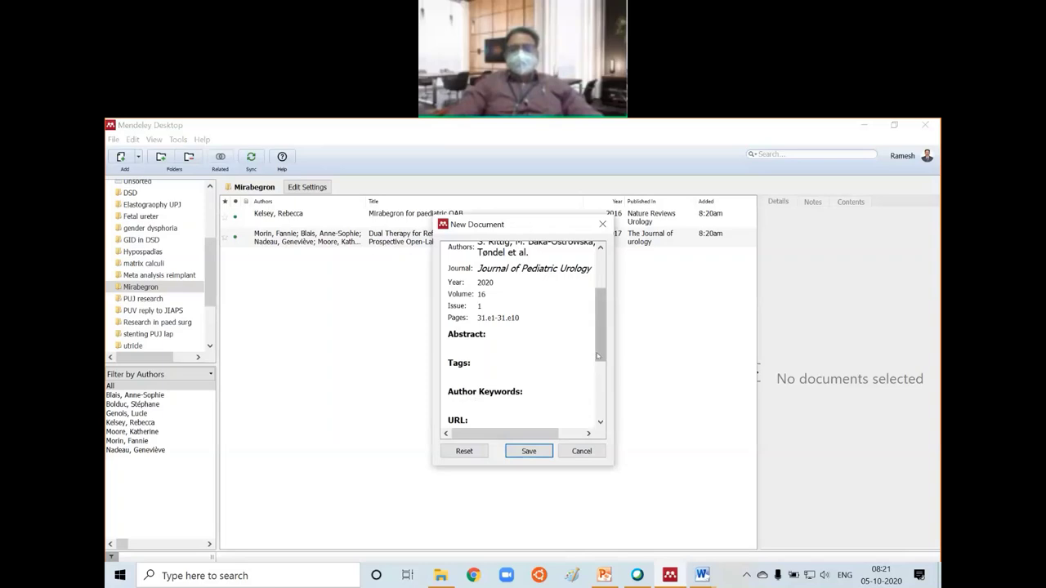
{"action": "left_click_drag", "start_coordinate": [598, 356], "coordinate": [600, 318]}
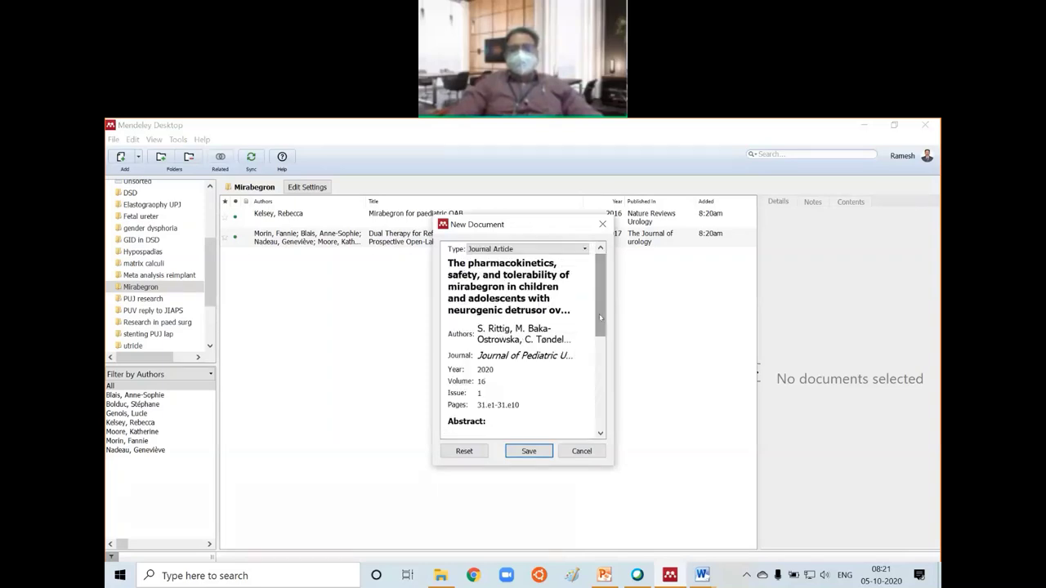
{"action": "left_click", "coordinate": [529, 451]}
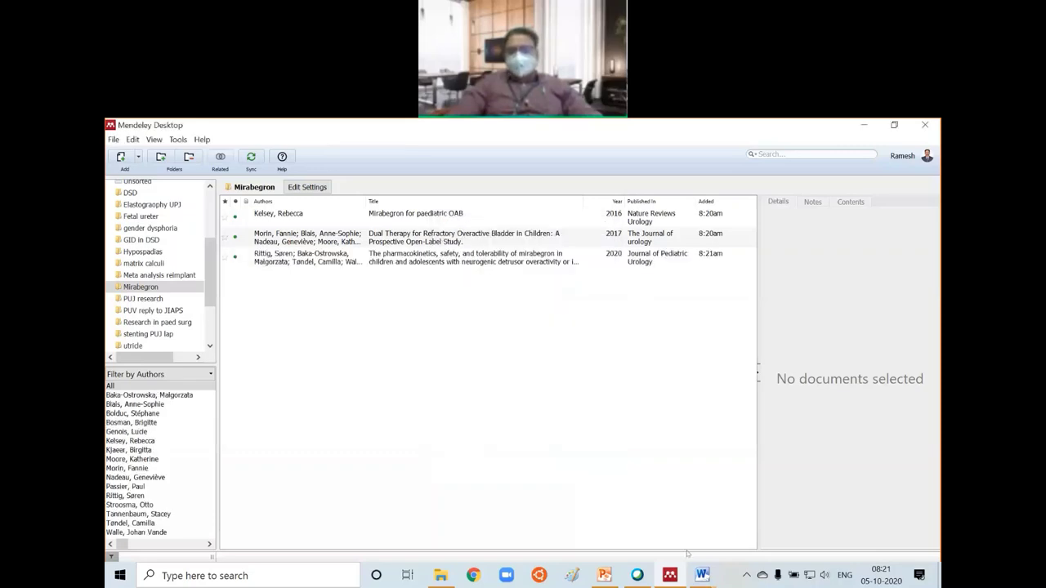
- Go back to the DOI document in Word and copy the last identifier, 10.1016/j.jpurol.2020.07.020
{"action": "mouse_move", "coordinate": [702, 575]}
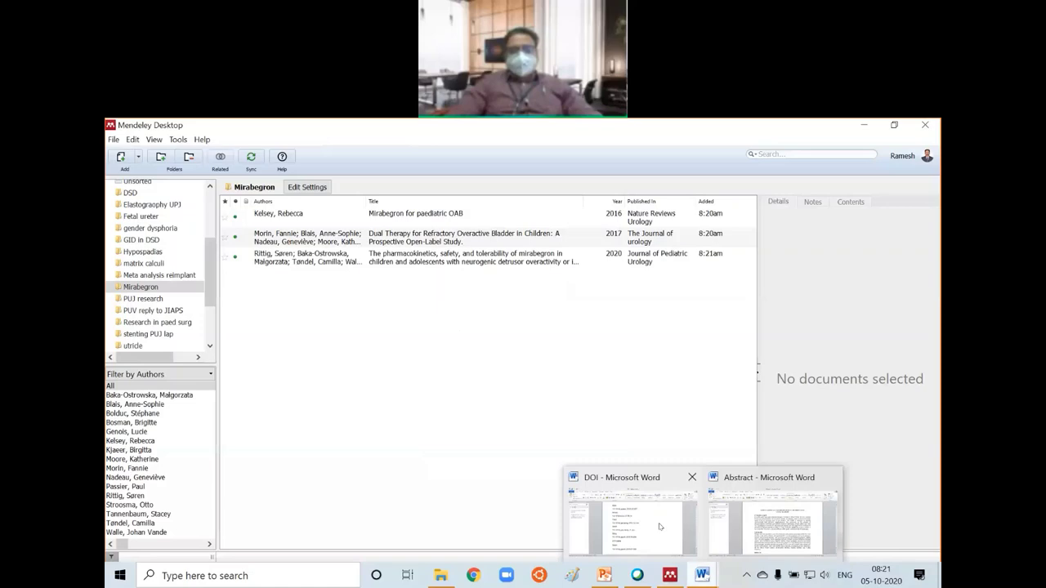
{"action": "left_click", "coordinate": [661, 526]}
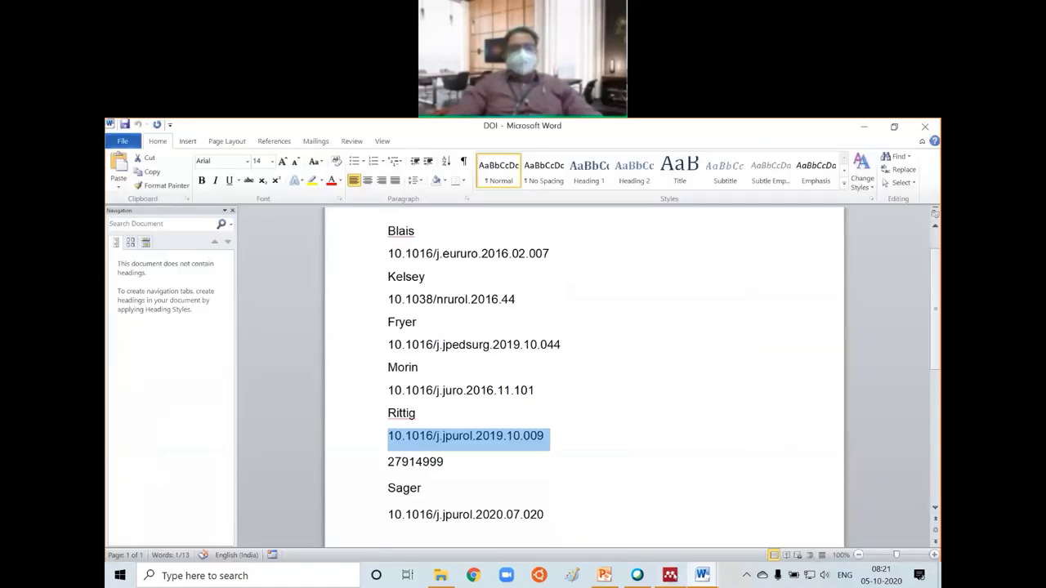
{"action": "left_click", "coordinate": [670, 575]}
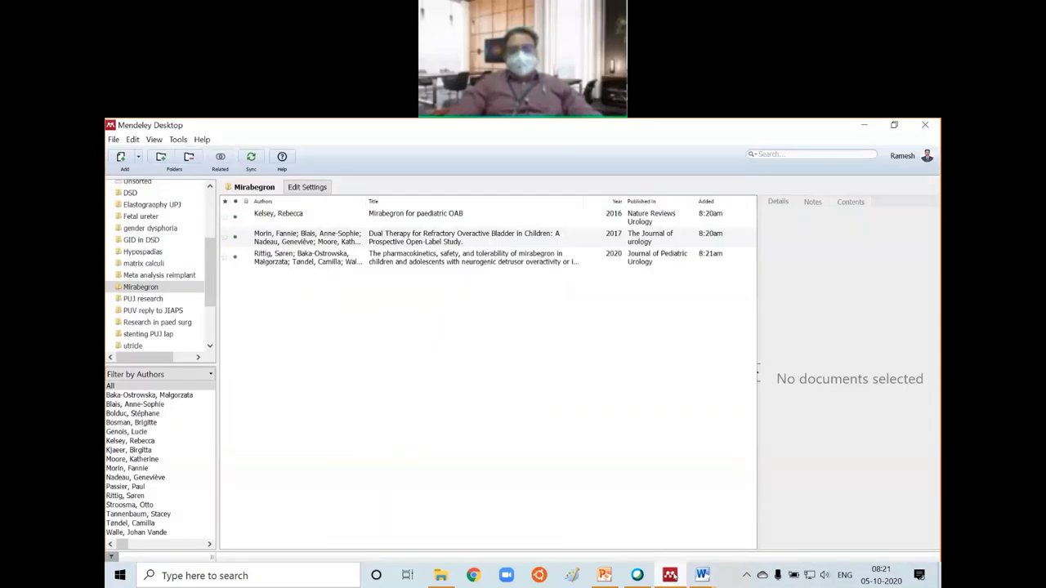
{"action": "left_click", "coordinate": [702, 576]}
{"action": "left_click_drag", "start_coordinate": [549, 516], "coordinate": [390, 513]}
{"action": "key", "text": "ctrl+c"}
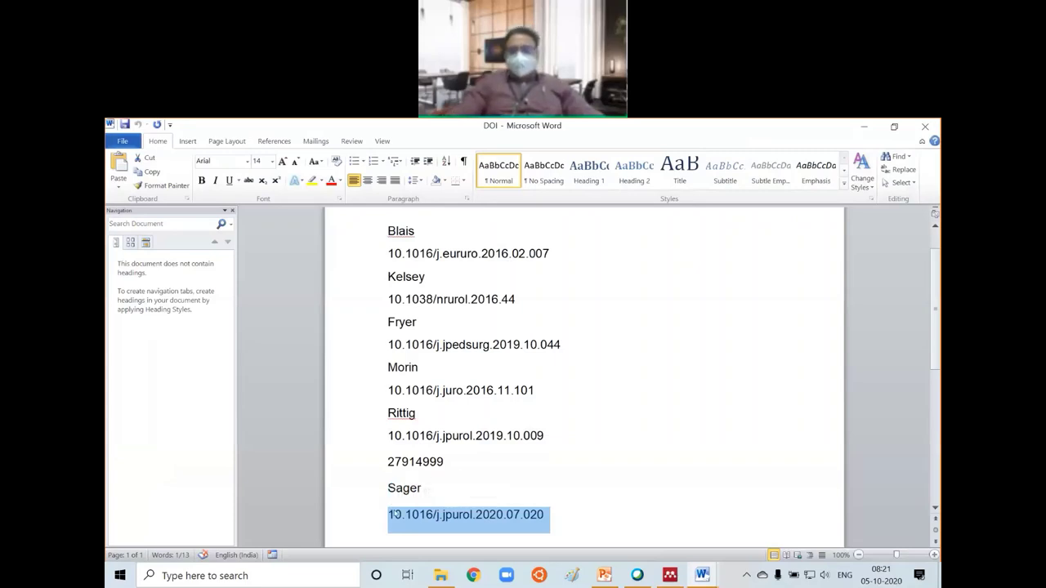
- In Chrome, search Google for 10.1016/j.jpurol.2020.07.020, open the matching ScienceDirect article on Mirabegron as adjuvant treatment, and skim its summary
{"action": "left_click", "coordinate": [473, 575]}
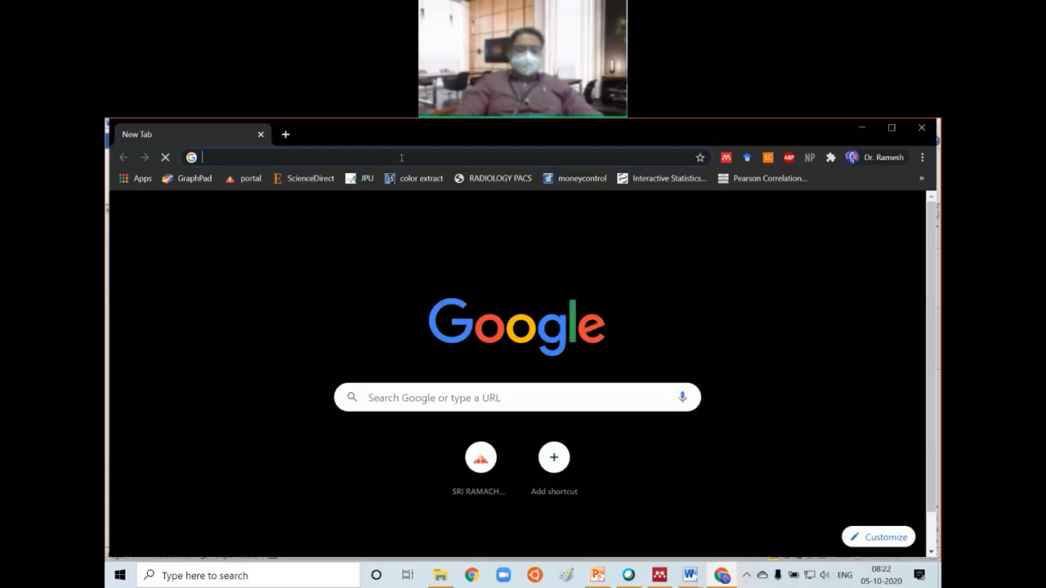
{"action": "left_click", "coordinate": [402, 157]}
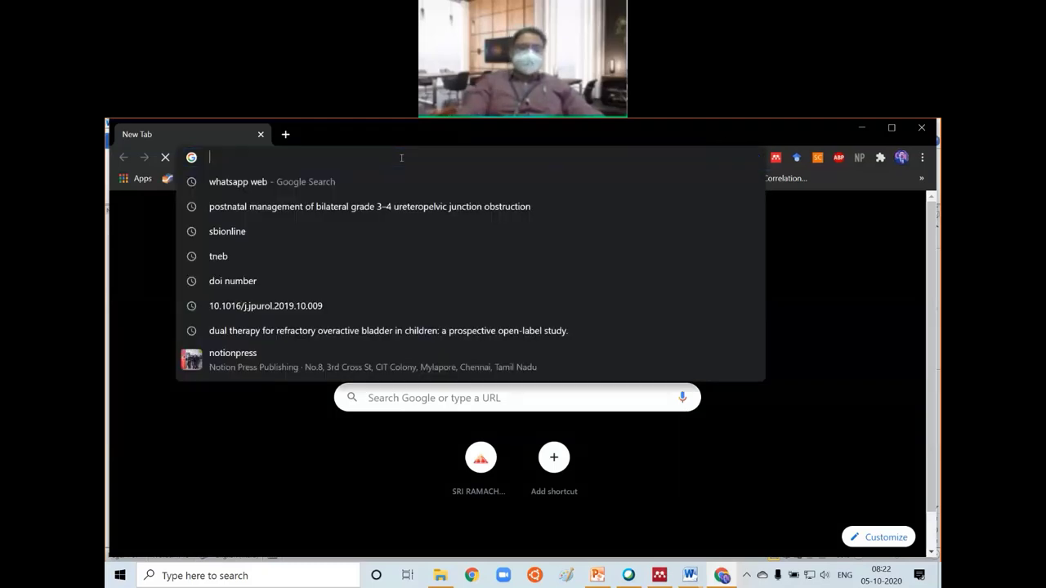
{"action": "key", "text": "ctrl+v"}
{"action": "key", "text": "Return"}
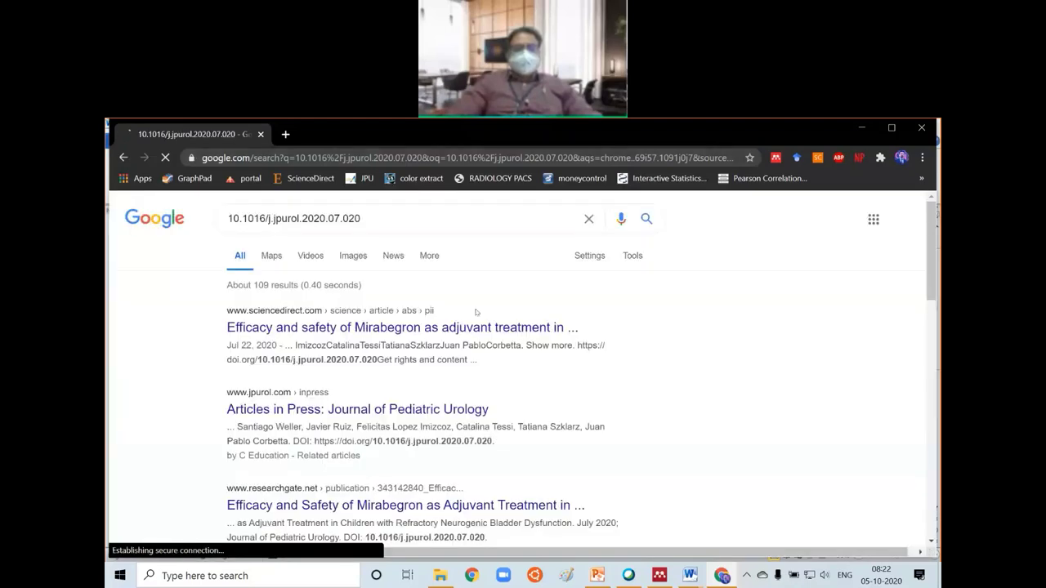
{"action": "left_click", "coordinate": [469, 328]}
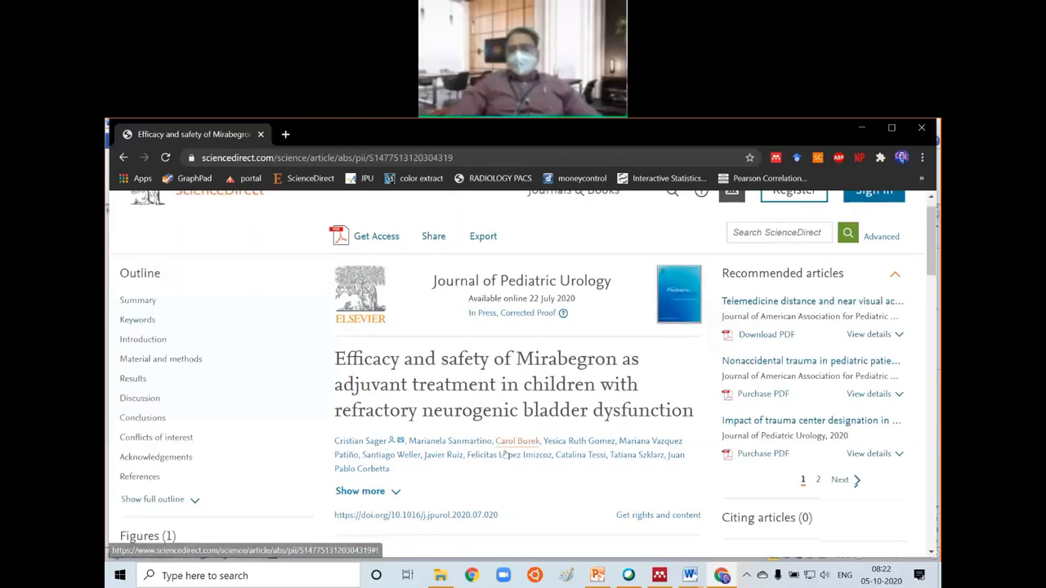
{"action": "scroll", "coordinate": [507, 454], "scroll_direction": "down", "scroll_amount": 2}
{"action": "scroll", "coordinate": [506, 454], "scroll_direction": "down", "scroll_amount": 3}
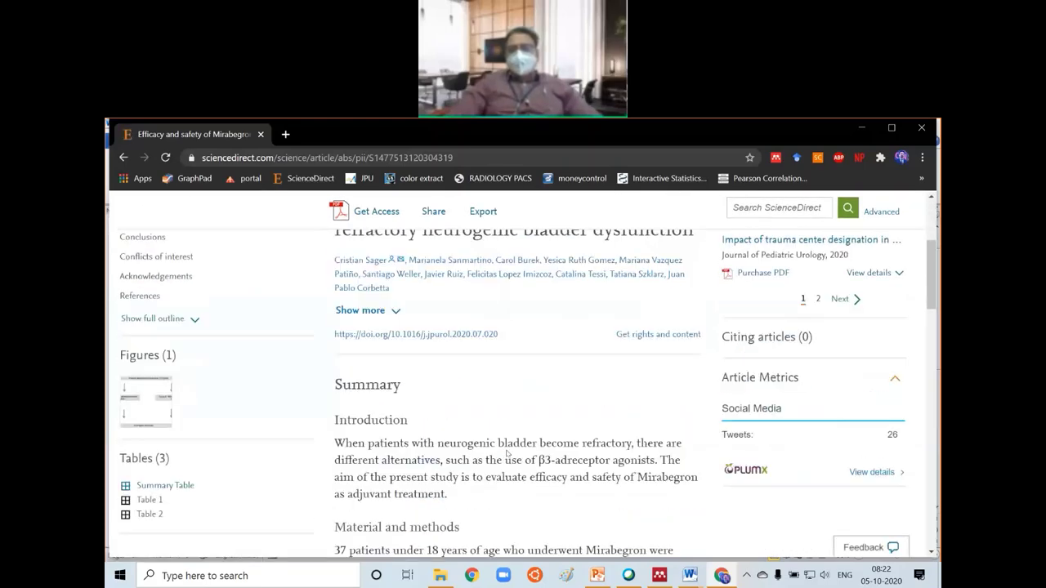
{"action": "scroll", "coordinate": [507, 454], "scroll_direction": "down", "scroll_amount": 2}
{"action": "scroll", "coordinate": [506, 449], "scroll_direction": "down", "scroll_amount": 3}
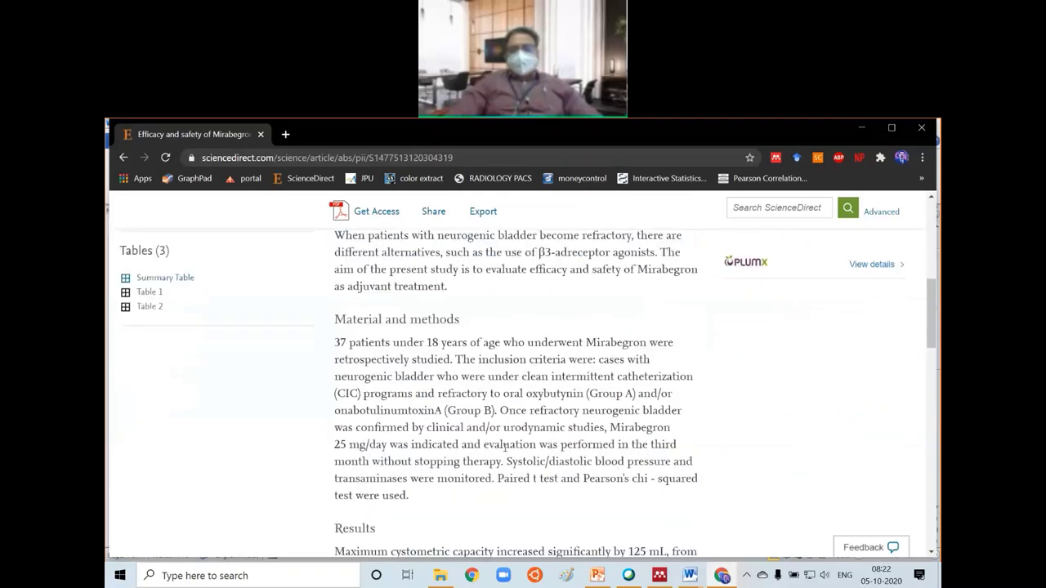
{"action": "scroll", "coordinate": [507, 446], "scroll_direction": "up", "scroll_amount": 5}
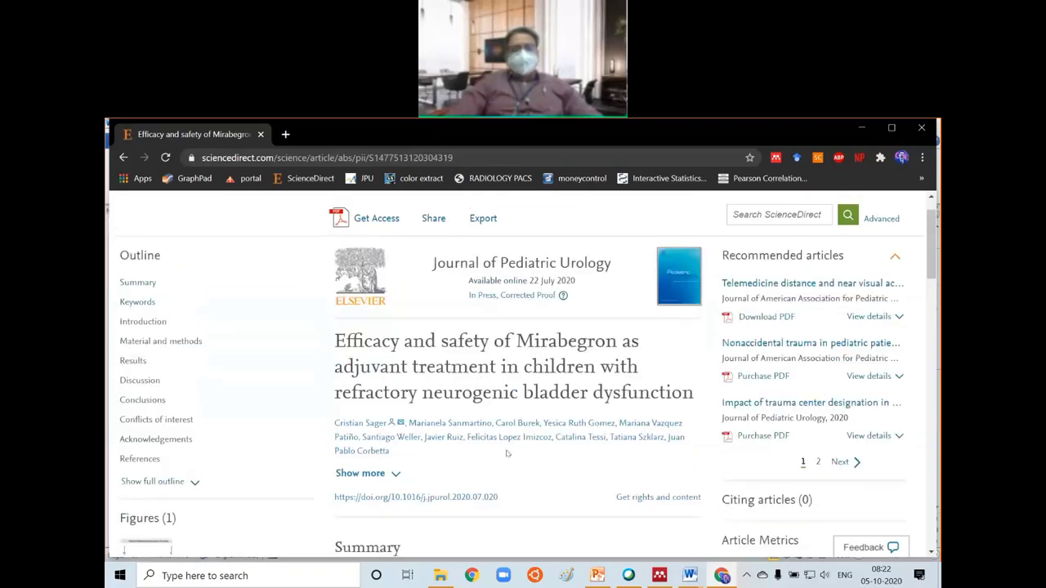
{"action": "scroll", "coordinate": [507, 453], "scroll_direction": "up", "scroll_amount": 1}
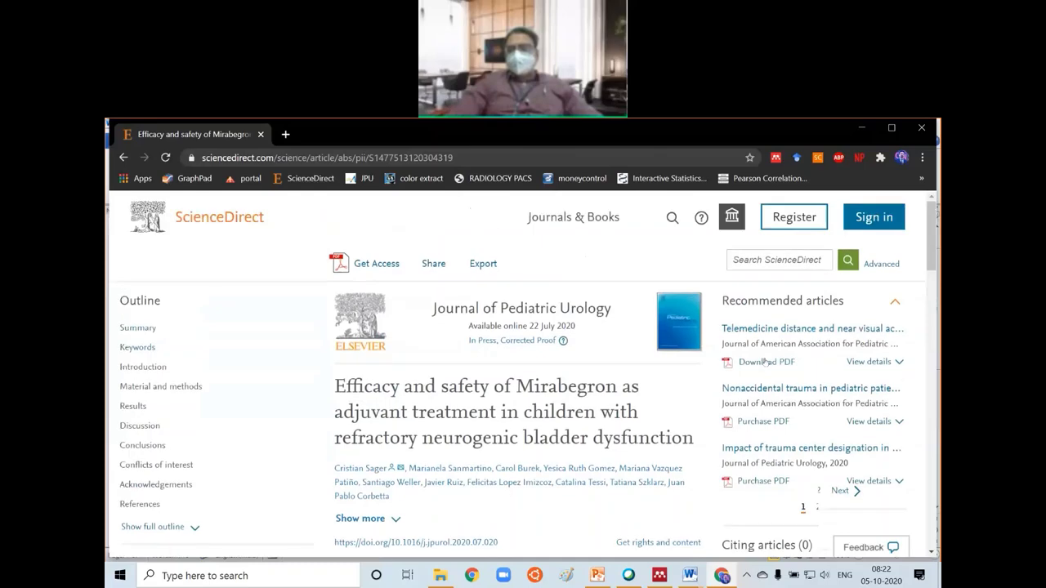
- Read the ScienceDirect article's summary through to its Material and methods section
{"action": "scroll", "coordinate": [764, 356], "scroll_direction": "down", "scroll_amount": 1}
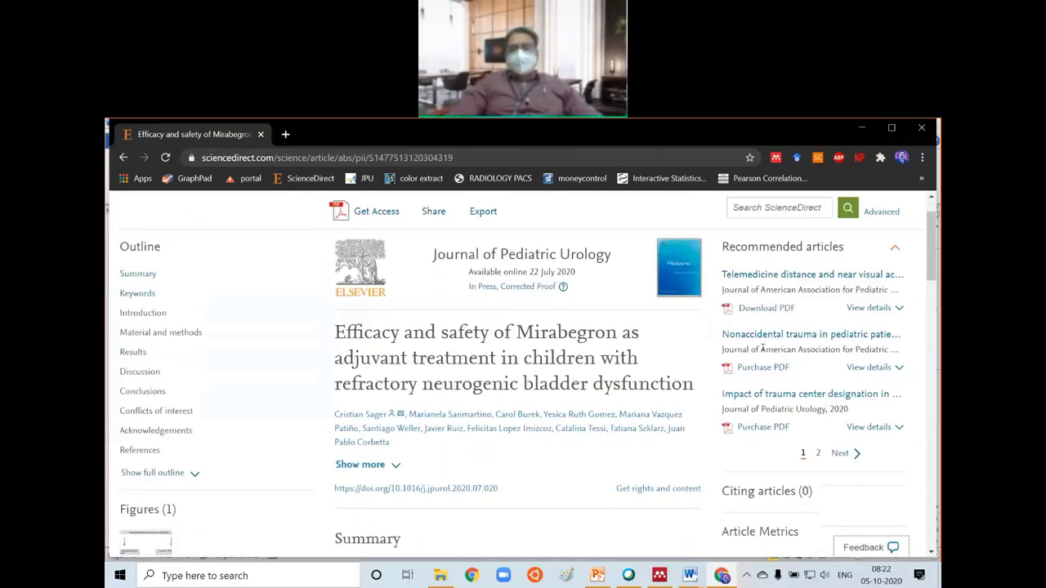
{"action": "scroll", "coordinate": [762, 349], "scroll_direction": "down", "scroll_amount": 2}
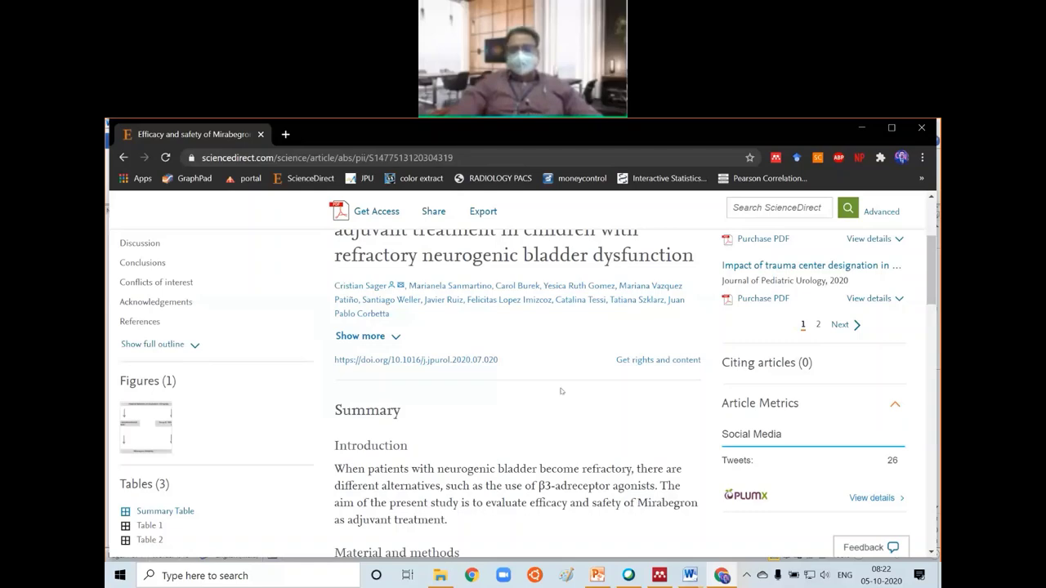
{"action": "scroll", "coordinate": [560, 392], "scroll_direction": "down", "scroll_amount": 3}
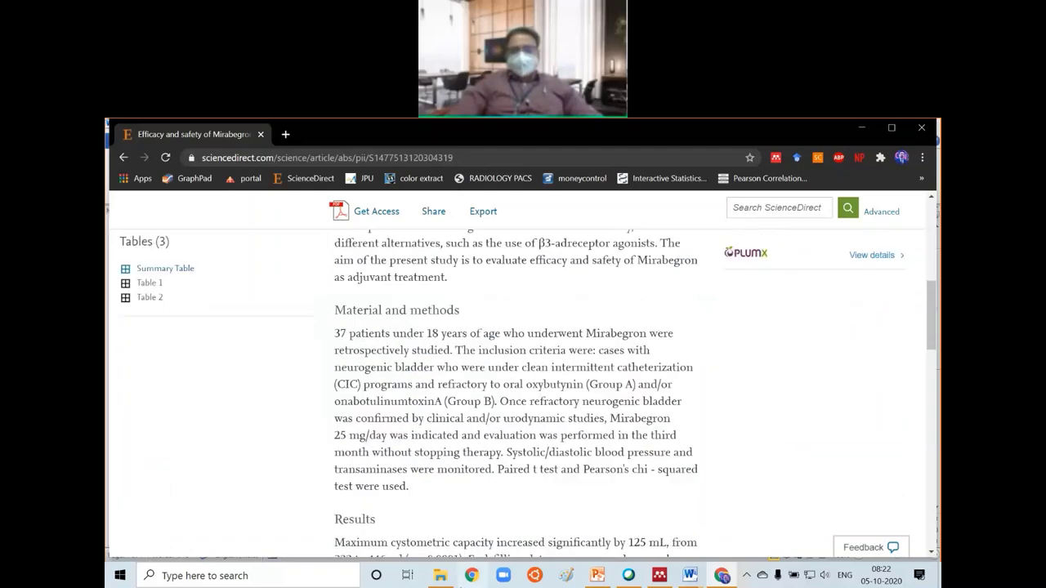
- In Mendeley Desktop, add a manual entry with DOI 10.1016/j.jpurol.2020.07.020, look up its details, and save it
{"action": "left_click", "coordinate": [658, 576]}
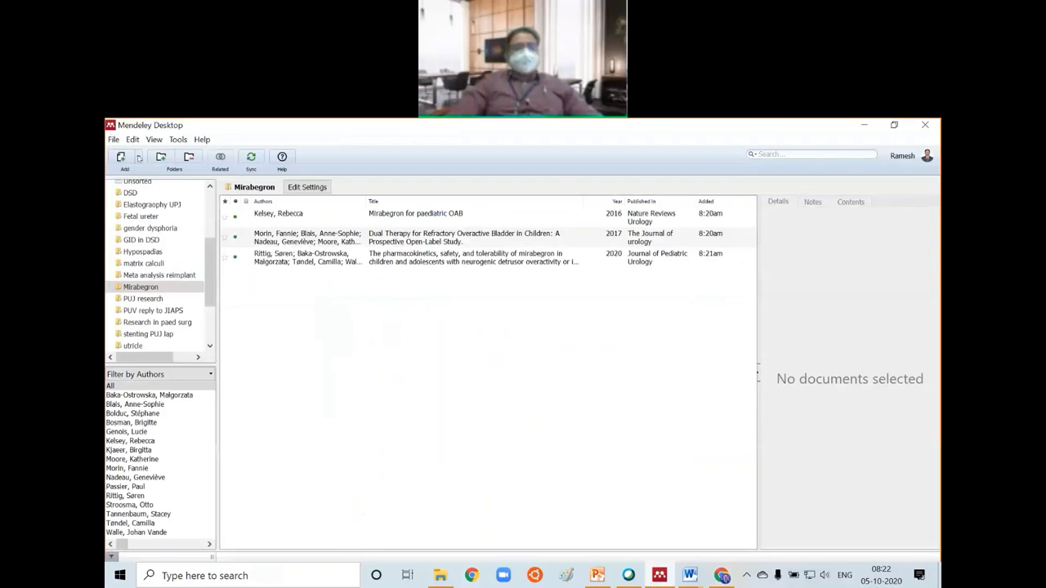
{"action": "left_click", "coordinate": [138, 157]}
{"action": "left_click", "coordinate": [149, 215]}
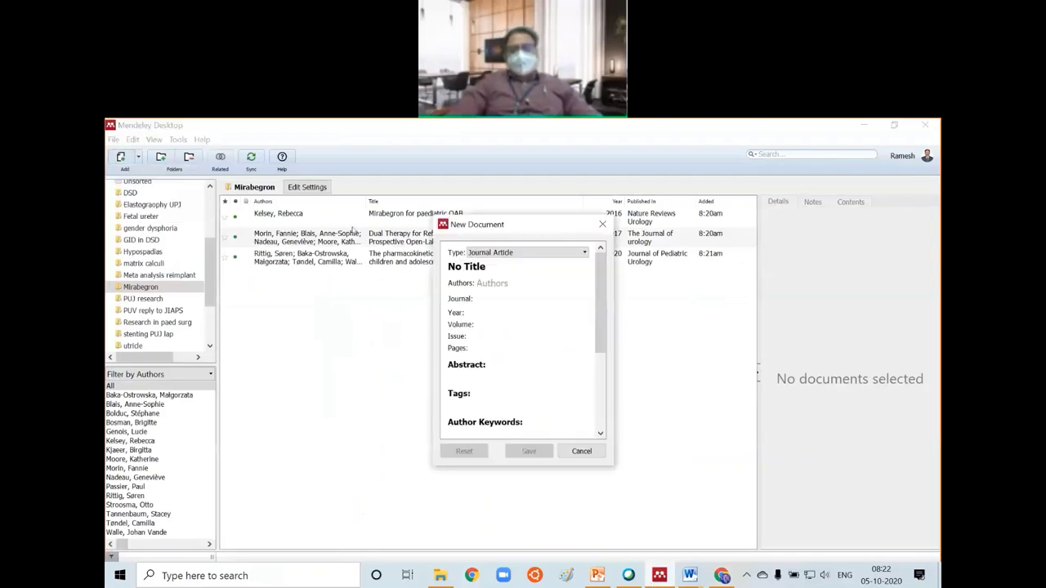
{"action": "scroll", "coordinate": [535, 362], "scroll_direction": "down", "scroll_amount": 1}
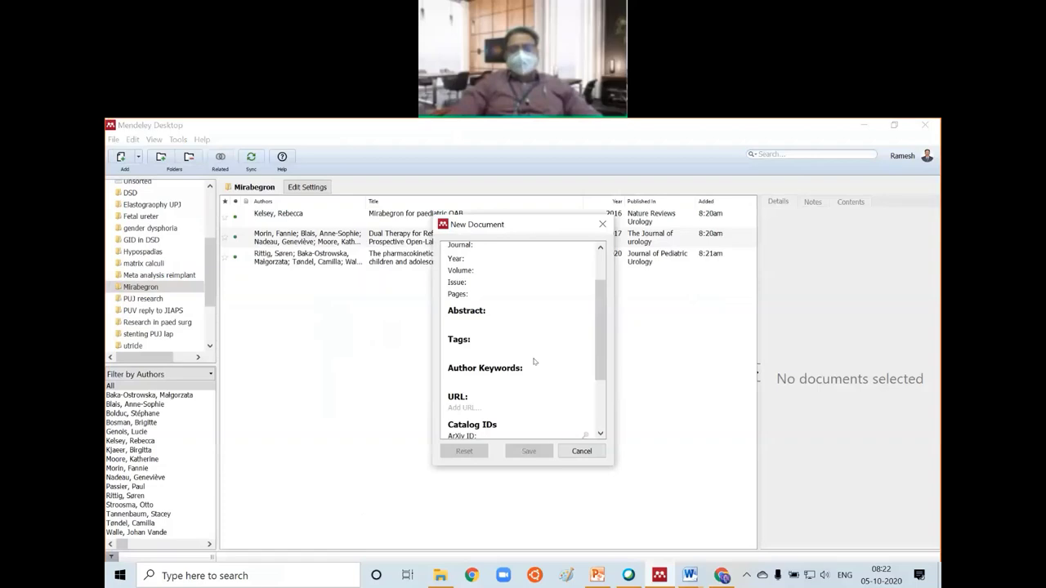
{"action": "scroll", "coordinate": [535, 361], "scroll_direction": "down", "scroll_amount": 1}
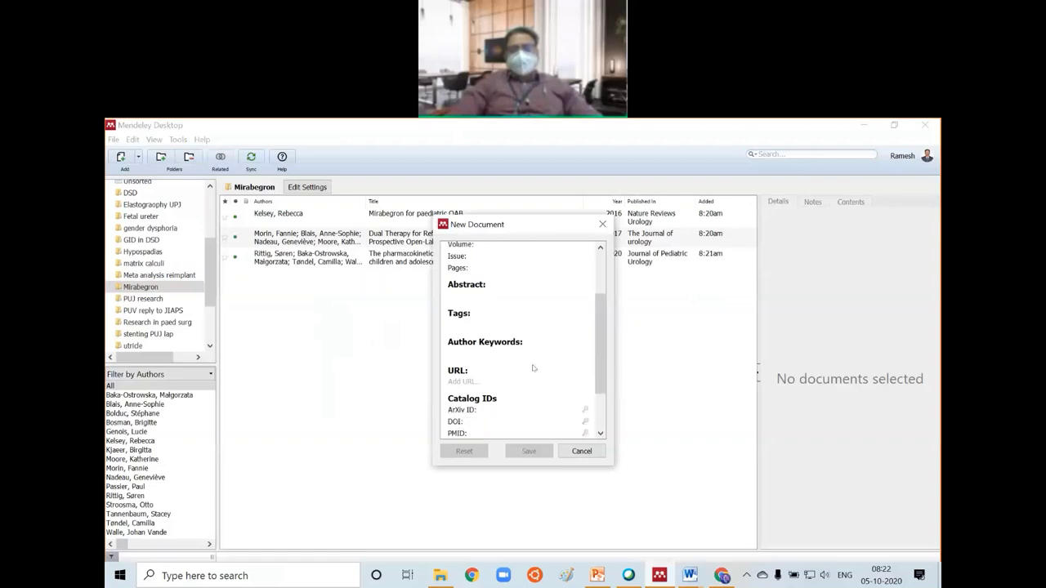
{"action": "left_click", "coordinate": [510, 420]}
{"action": "type", "text": "10.1016/j.jpurol.2020.07.020"}
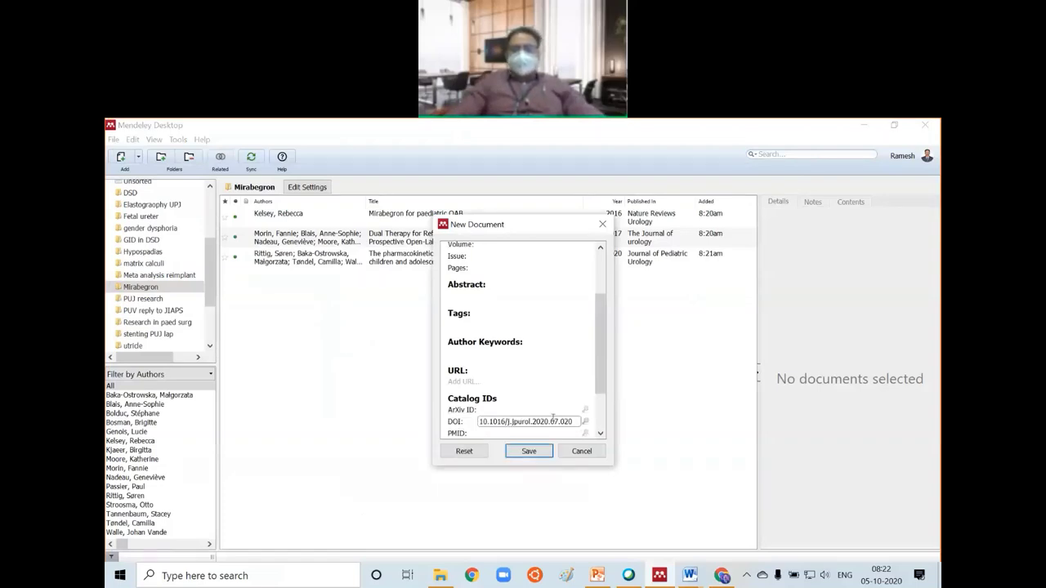
{"action": "left_click", "coordinate": [585, 421]}
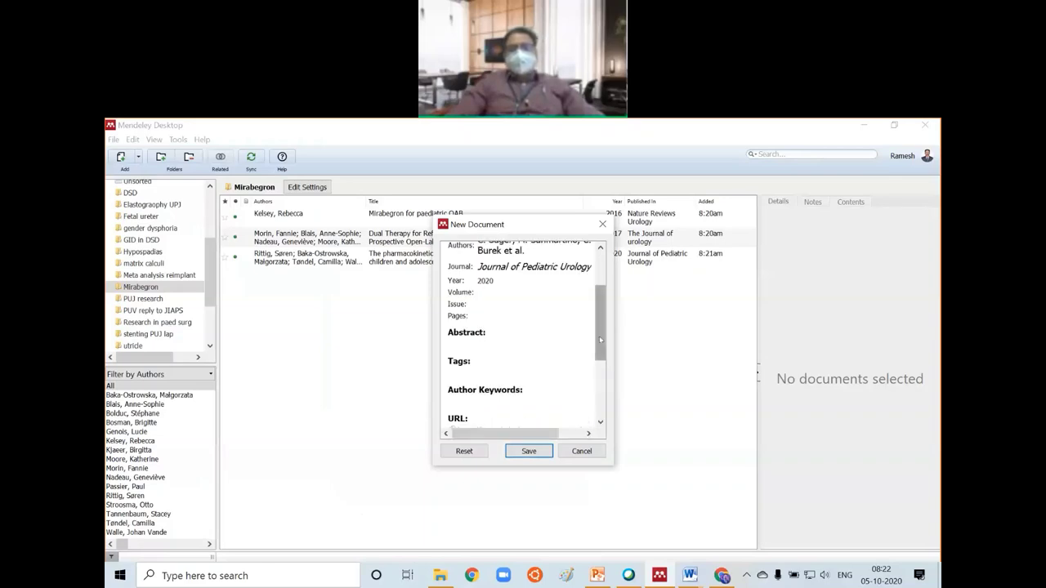
{"action": "scroll", "coordinate": [599, 336], "scroll_direction": "up", "scroll_amount": 3}
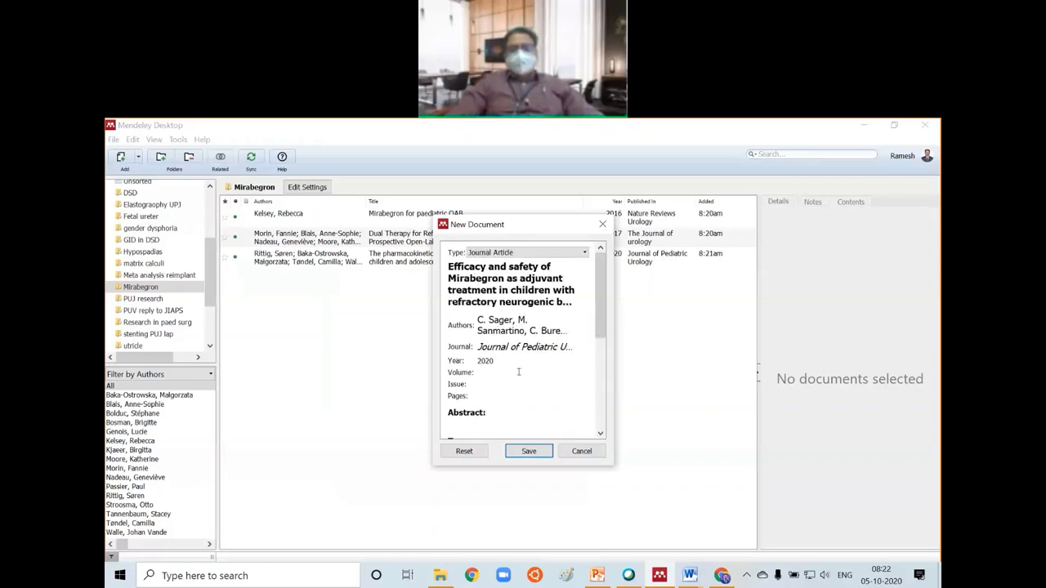
{"action": "left_click", "coordinate": [524, 452]}
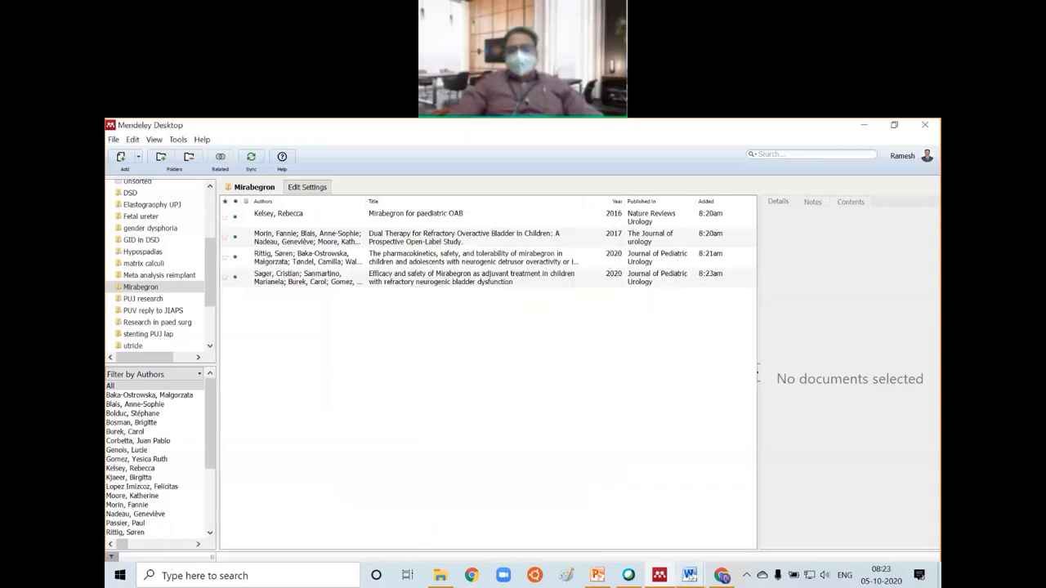
- Switch to the DOI document in Word and copy the identifier 10.1016/j.jpedsurg.2019.10.044
{"action": "mouse_move", "coordinate": [689, 575]}
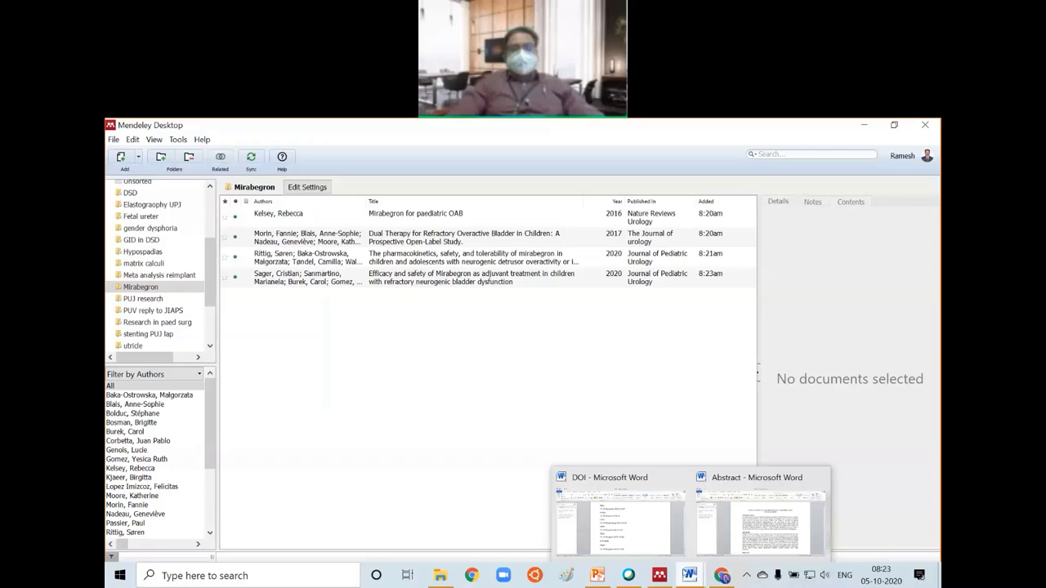
{"action": "left_click", "coordinate": [649, 531]}
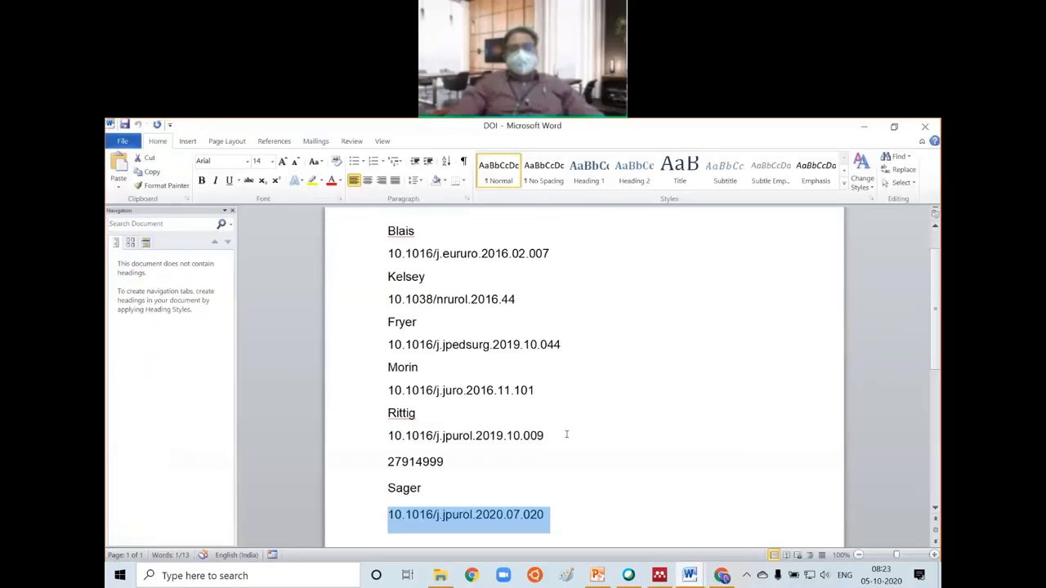
{"action": "left_click_drag", "start_coordinate": [562, 345], "coordinate": [383, 345]}
{"action": "key", "text": "ctrl+c"}
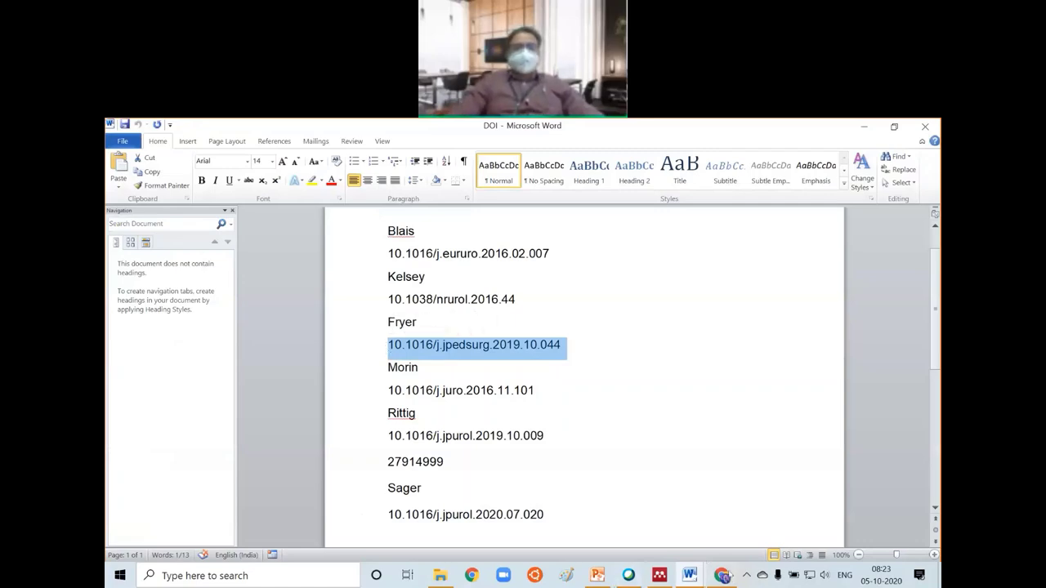
- In Chrome, search Google for 10.1016/j.jpedsurg.2019.10.044 and open the PubMed result on the effectiveness and tolerability of mirabegron
{"action": "left_click", "coordinate": [723, 576]}
{"action": "left_click", "coordinate": [426, 159]}
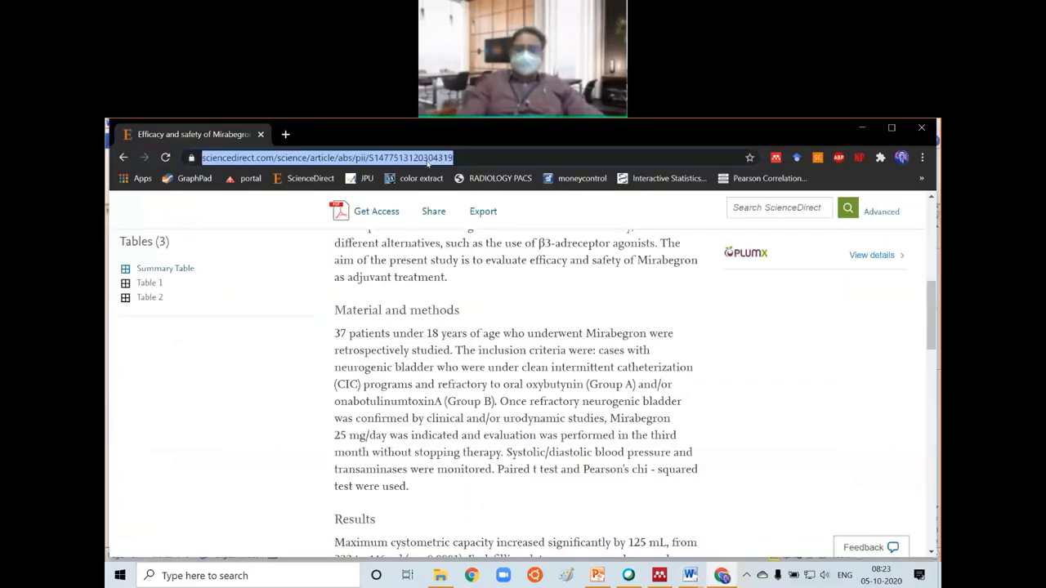
{"action": "key", "text": "ctrl+v"}
{"action": "key", "text": "Return"}
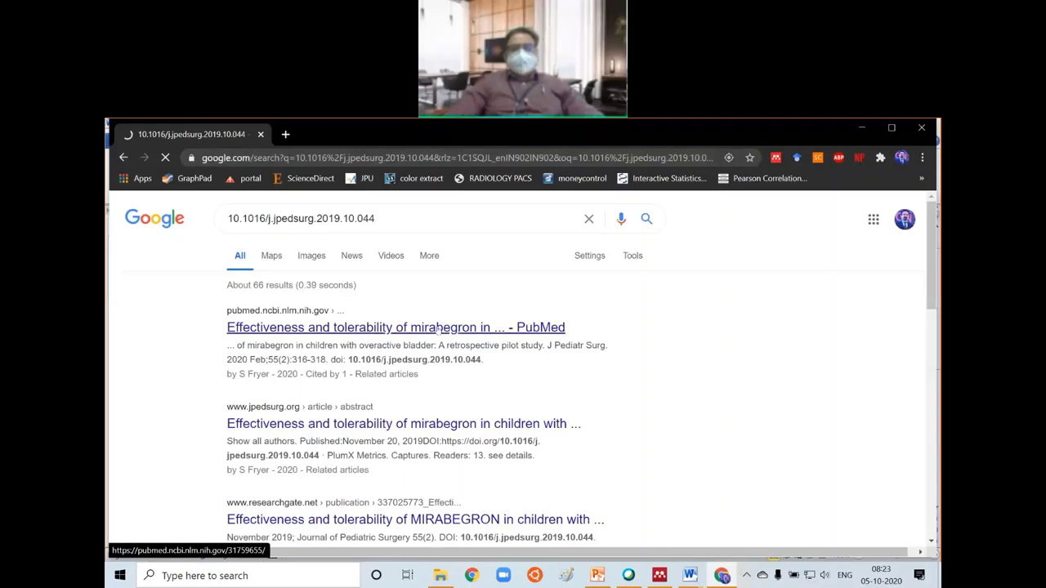
{"action": "left_click", "coordinate": [439, 327]}
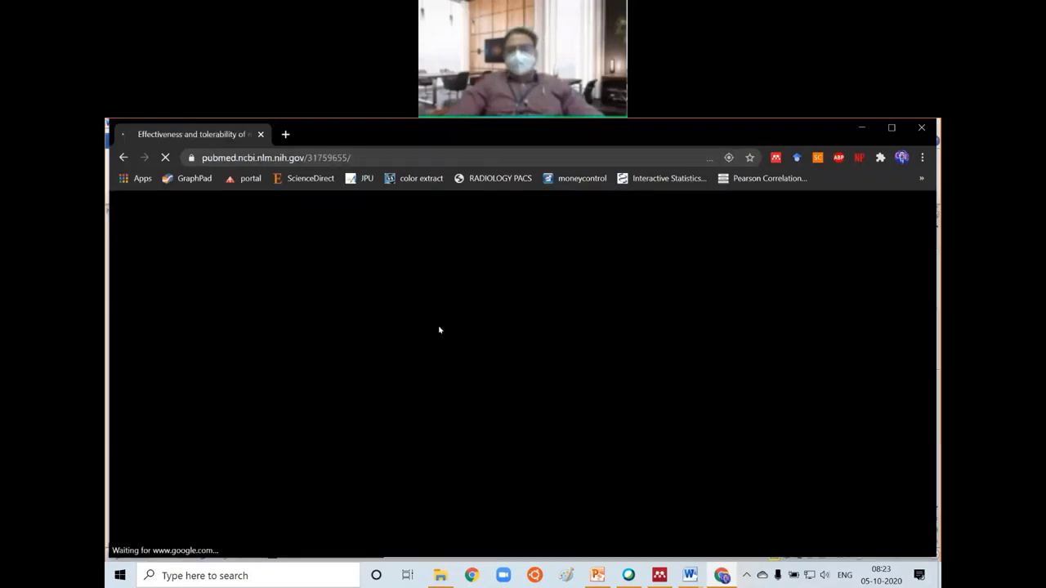
- Open the citation options for the PubMed article and download its citation as an .nbib file
{"action": "scroll", "coordinate": [599, 330], "scroll_direction": "down", "scroll_amount": 1}
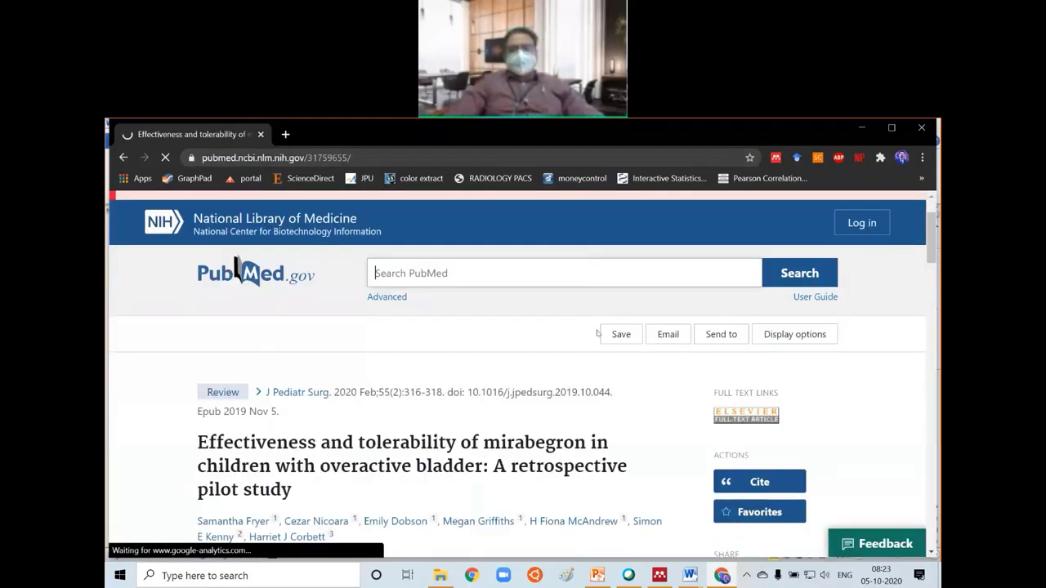
{"action": "scroll", "coordinate": [597, 333], "scroll_direction": "down", "scroll_amount": 1}
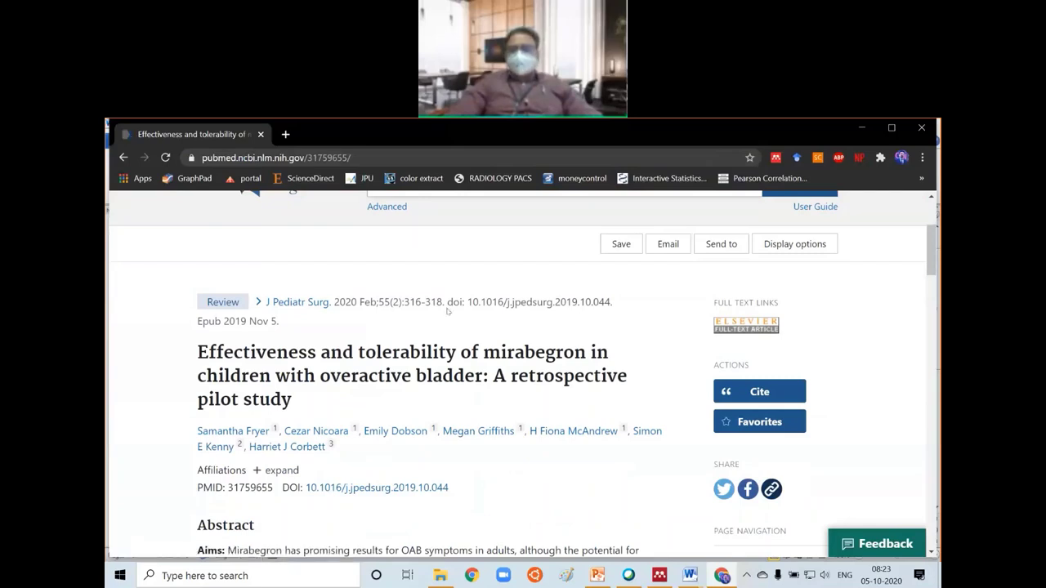
{"action": "left_click", "coordinate": [761, 393]}
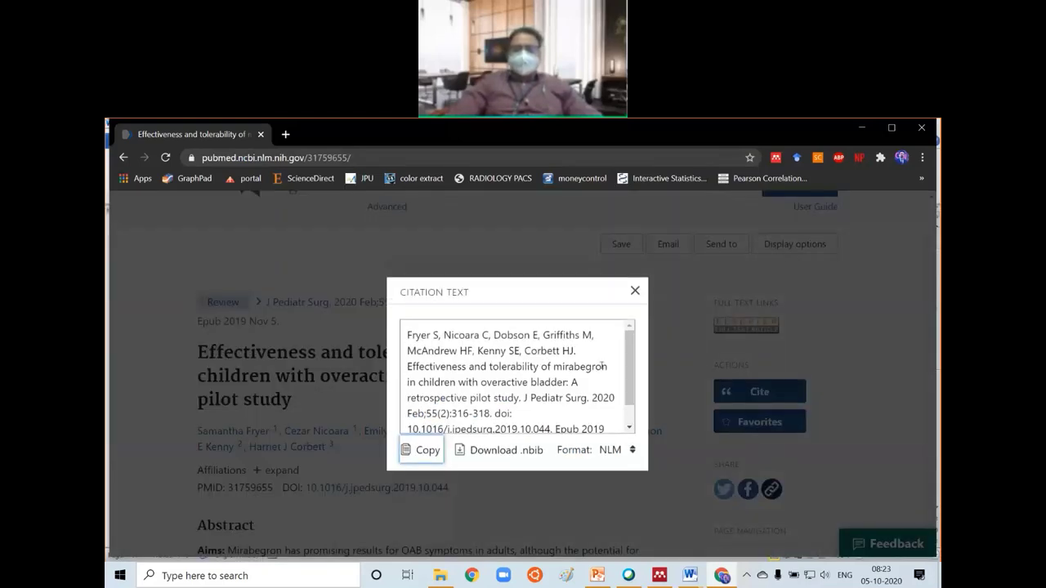
{"action": "left_click", "coordinate": [493, 454]}
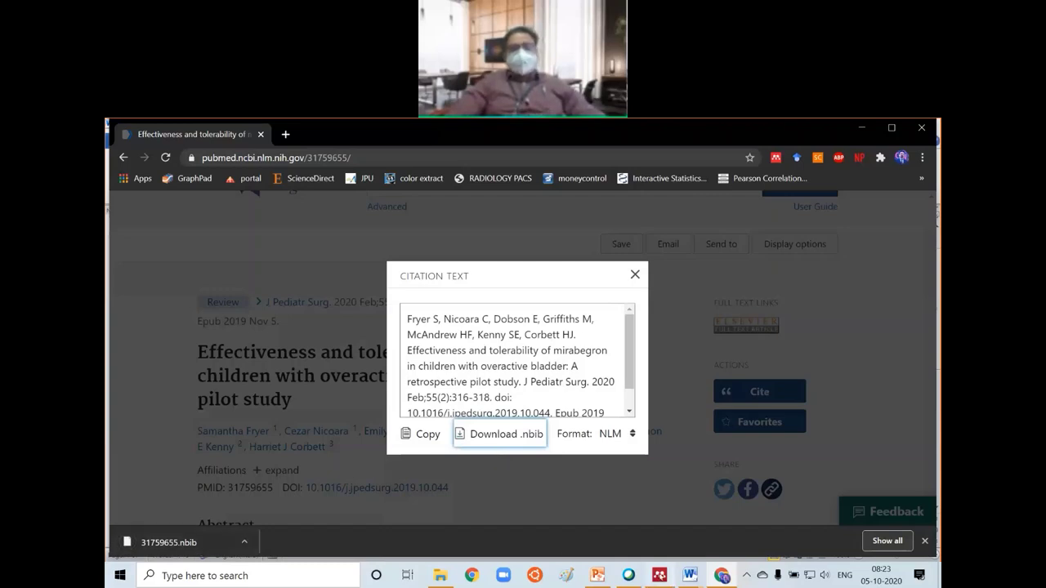
- In Mendeley Desktop, import the citation file 31759655.nbib from Downloads into the Mirabegron folder
{"action": "key", "text": "alt+Tab"}
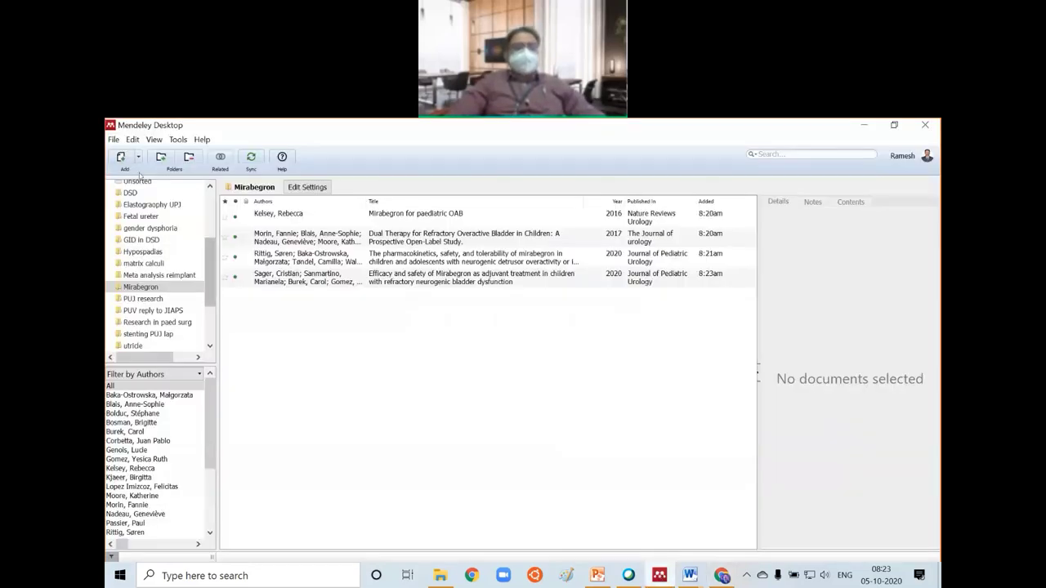
{"action": "left_click", "coordinate": [140, 170]}
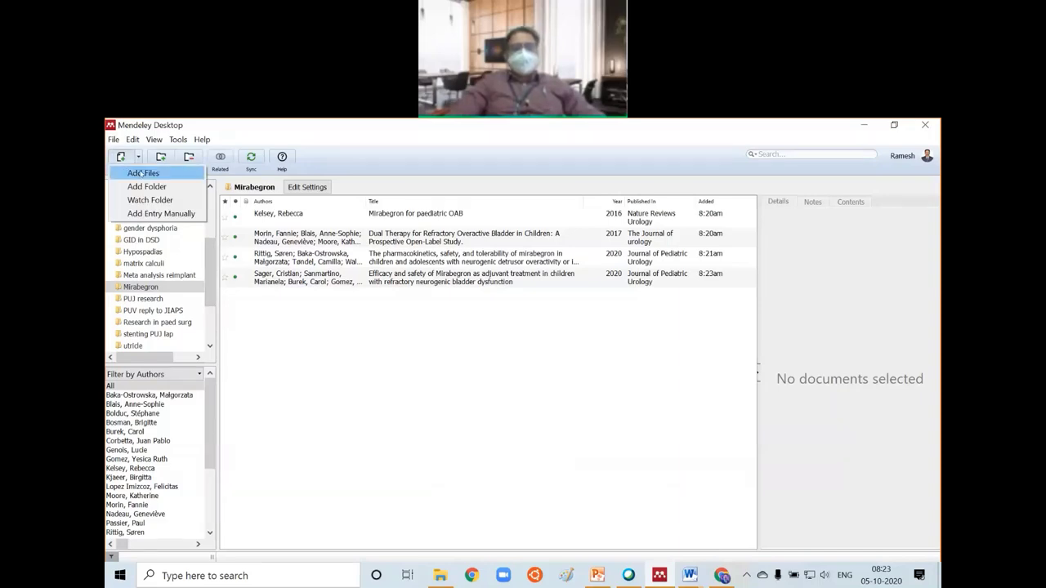
{"action": "left_click", "coordinate": [142, 173]}
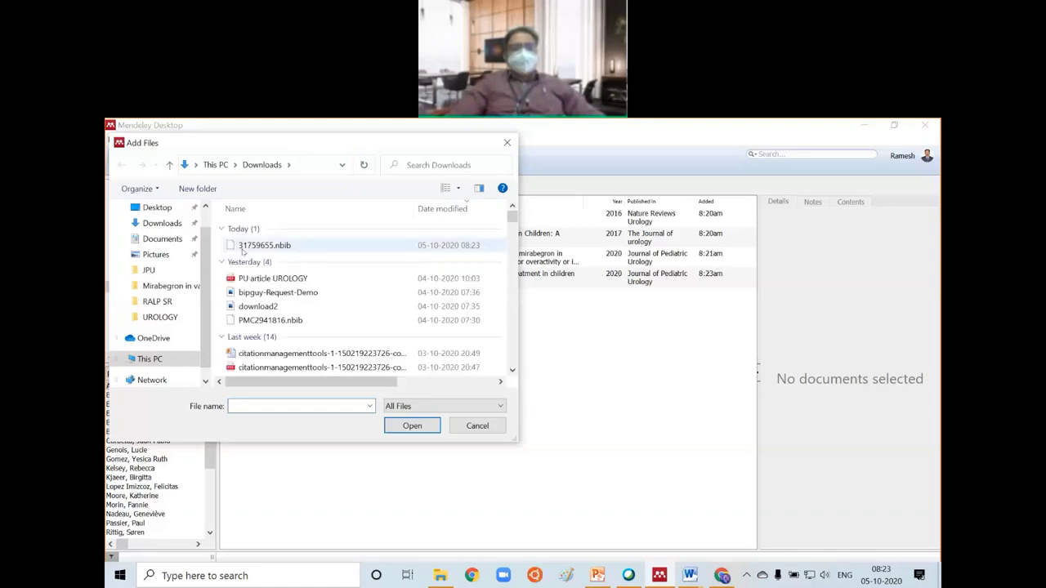
{"action": "double_click", "coordinate": [244, 247]}
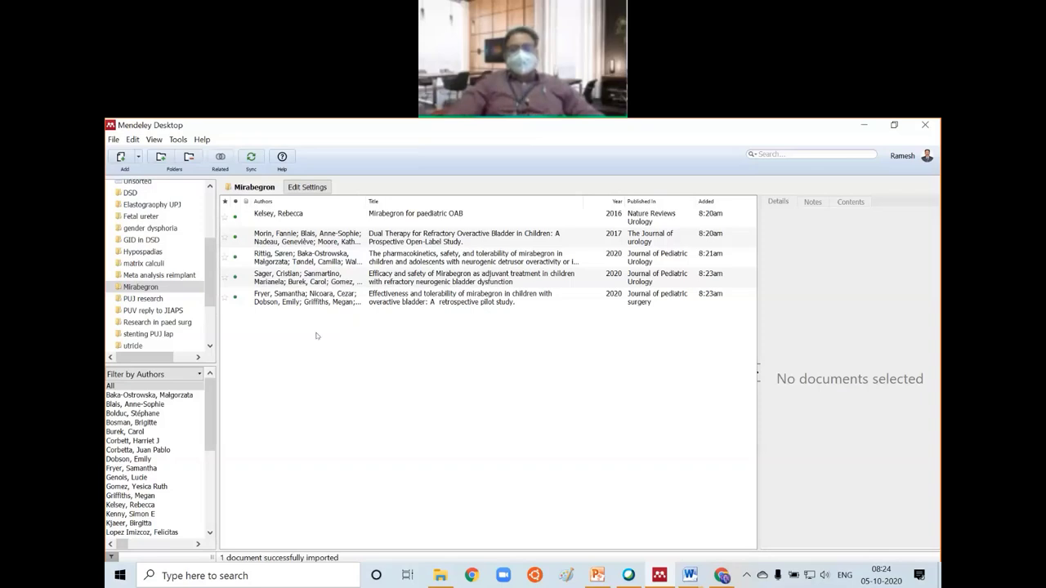
- Review the imported Journal of pediatric surgery article's details, from its abstract and keywords to its catalog IDs, and deselect it
{"action": "left_click", "coordinate": [398, 303]}
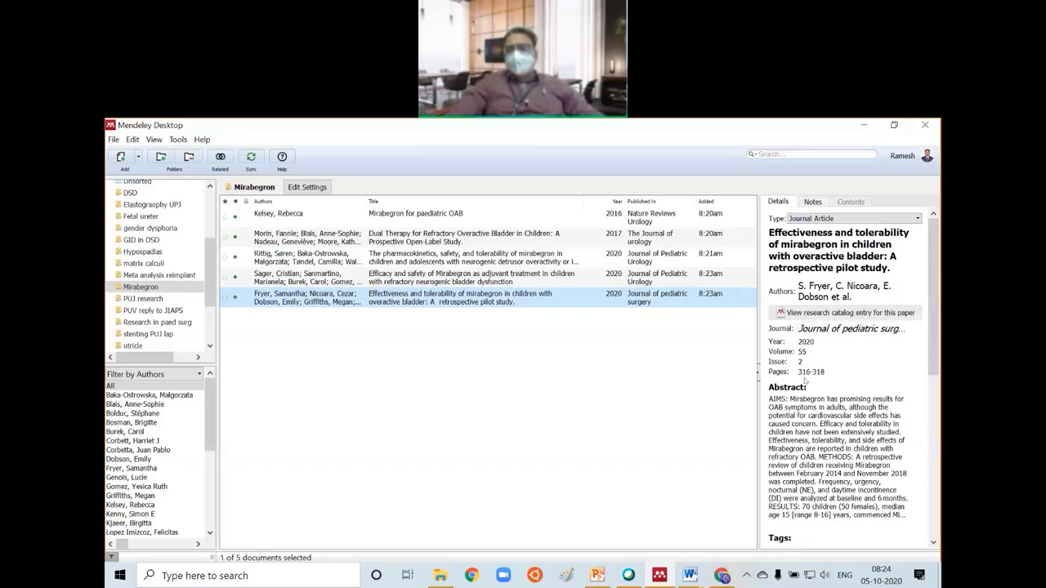
{"action": "scroll", "coordinate": [806, 415], "scroll_direction": "down", "scroll_amount": 2}
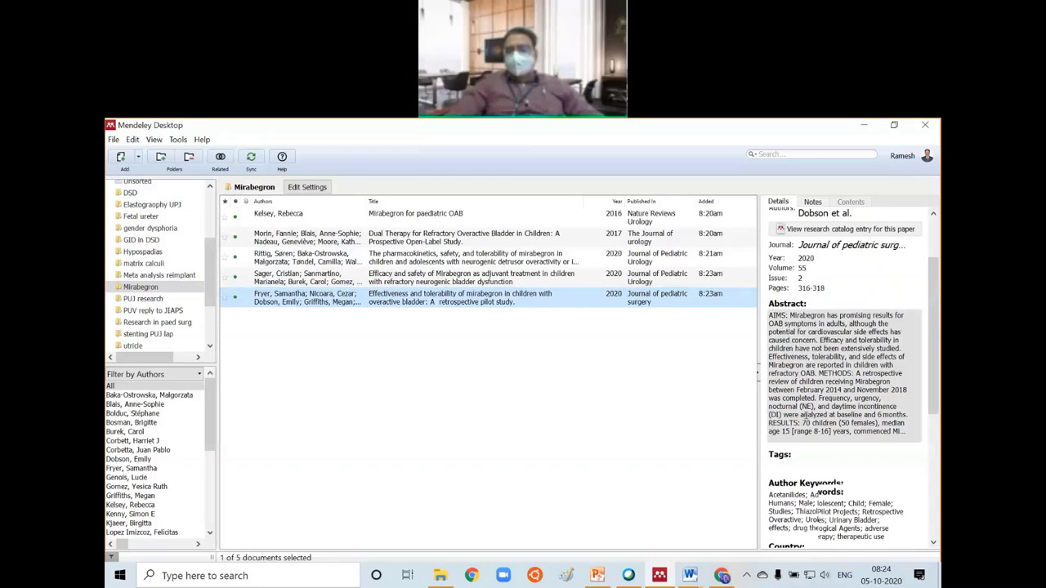
{"action": "scroll", "coordinate": [806, 415], "scroll_direction": "down", "scroll_amount": 2}
{"action": "scroll", "coordinate": [806, 415], "scroll_direction": "down", "scroll_amount": 2}
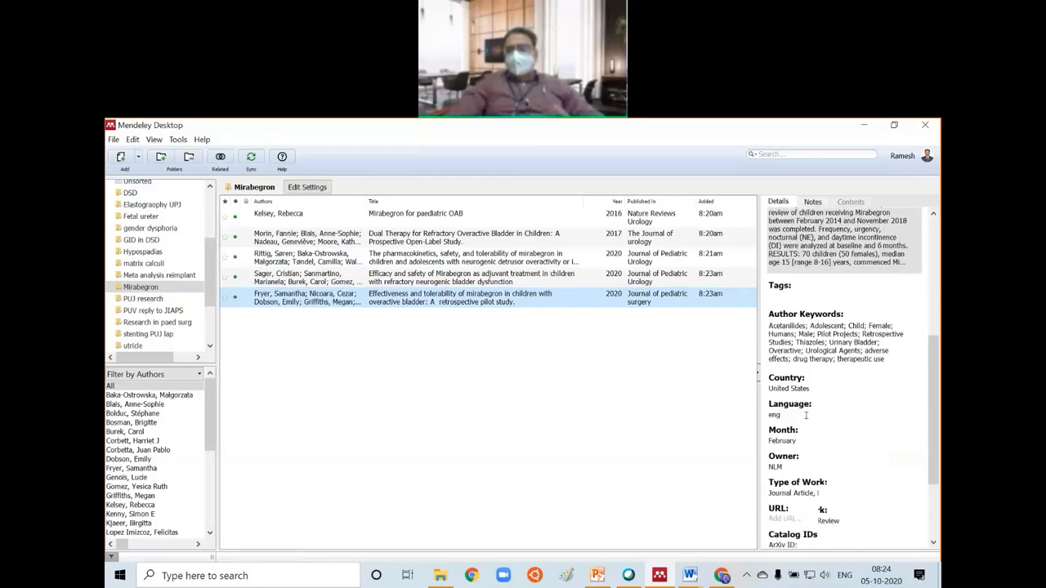
{"action": "scroll", "coordinate": [806, 415], "scroll_direction": "down", "scroll_amount": 1}
{"action": "scroll", "coordinate": [806, 416], "scroll_direction": "down", "scroll_amount": 1}
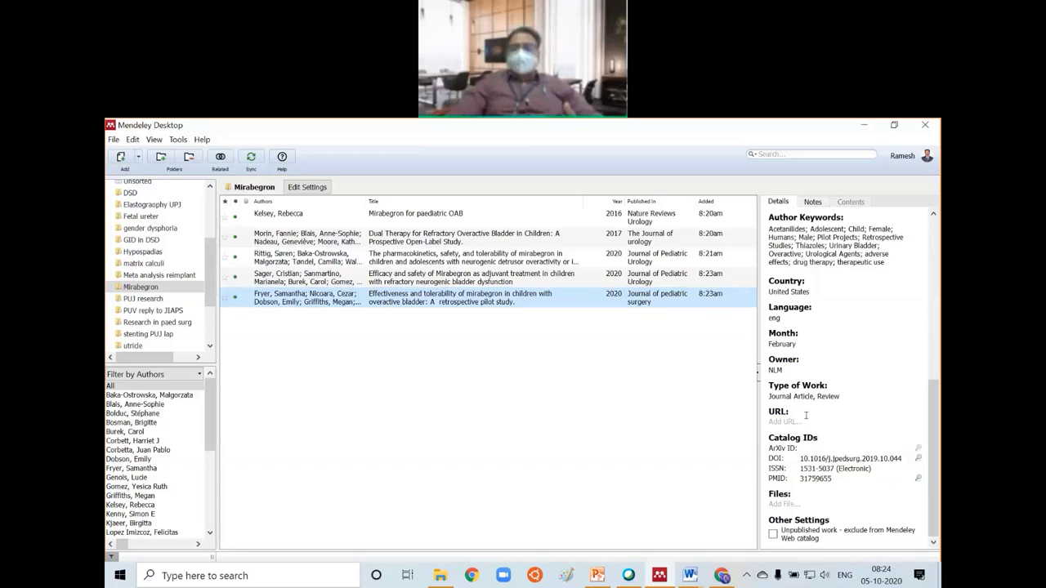
{"action": "left_click", "coordinate": [651, 432]}
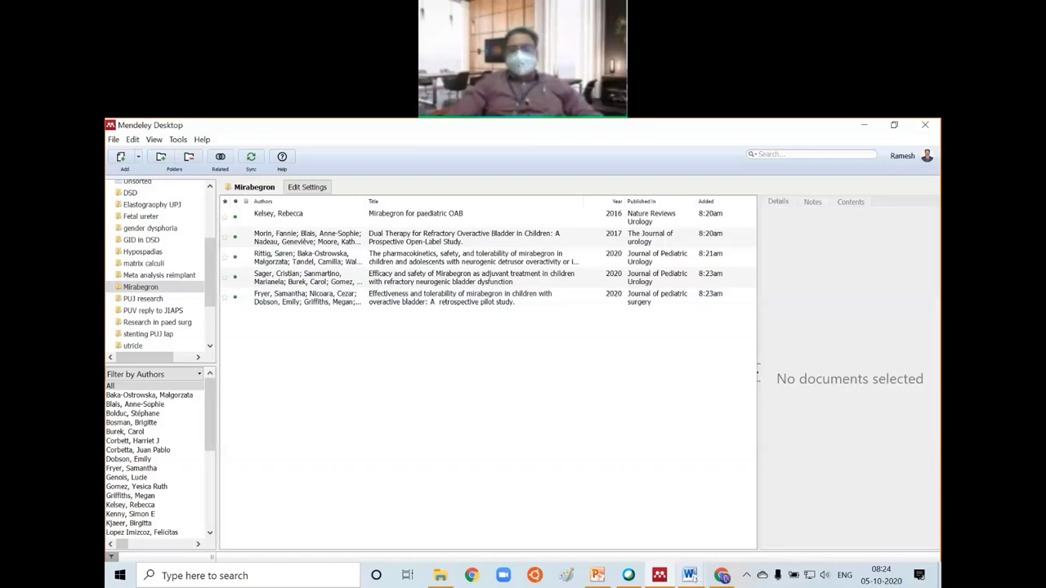
- Go back to the DOI document in Word and copy the identifier 10.1016/j.juro.2016.11.101
{"action": "mouse_move", "coordinate": [695, 579]}
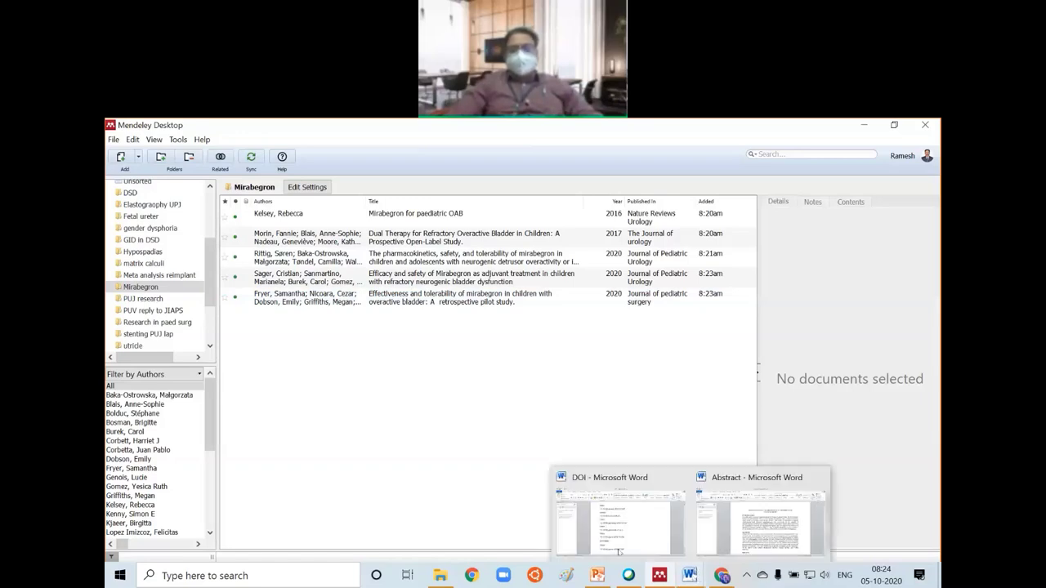
{"action": "left_click", "coordinate": [604, 531]}
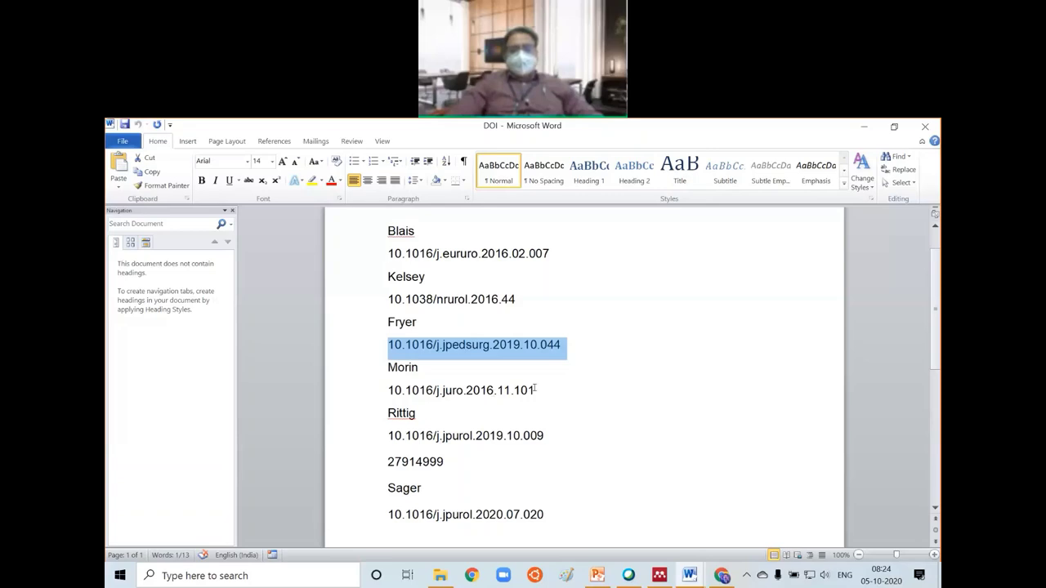
{"action": "left_click_drag", "start_coordinate": [536, 390], "coordinate": [391, 390]}
{"action": "key", "text": "ctrl+c"}
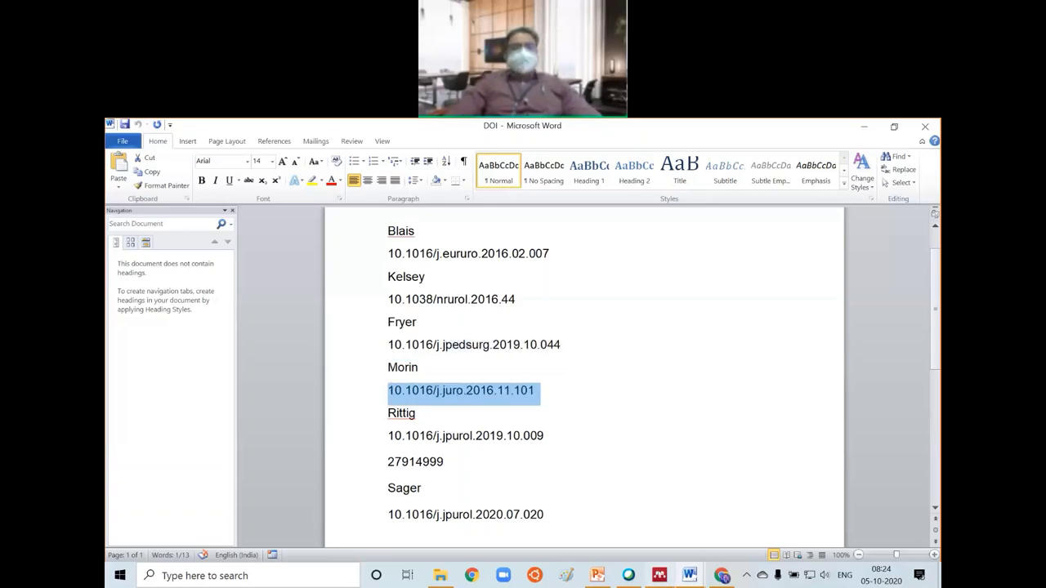
- In Mendeley Desktop, add a manual entry to the Mirabegron folder by looking up DOI 10.1016/j.juro.2016.11.101, and save it
{"action": "key", "text": "alt+Tab"}
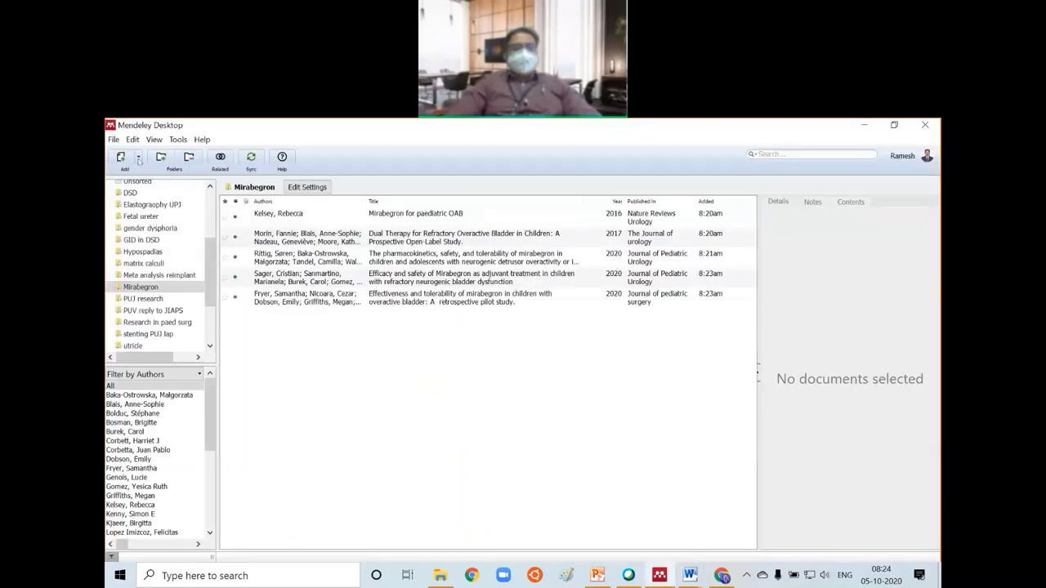
{"action": "left_click", "coordinate": [138, 156]}
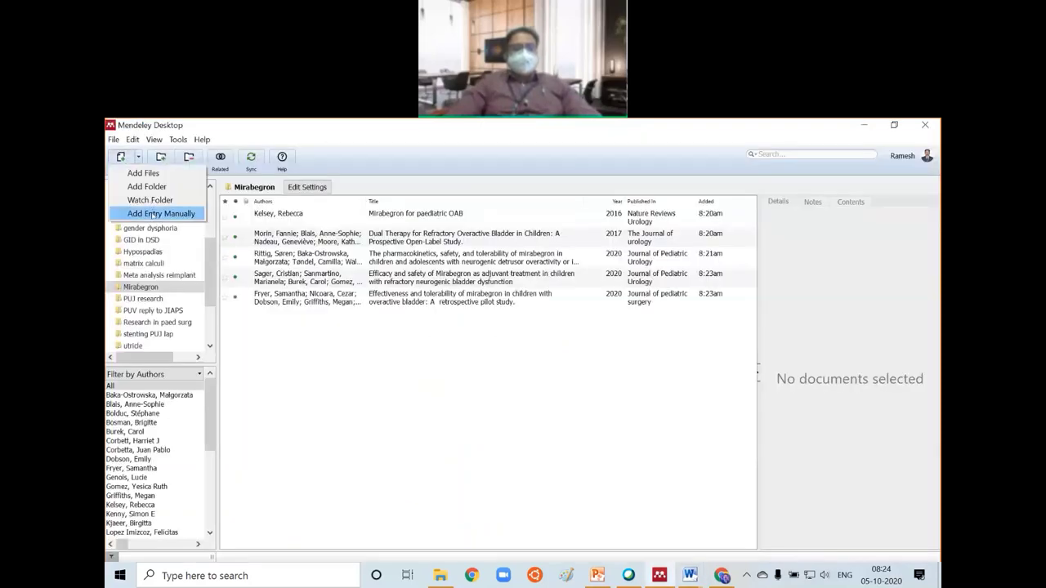
{"action": "left_click", "coordinate": [153, 213]}
{"action": "scroll", "coordinate": [538, 326], "scroll_direction": "down", "scroll_amount": 3}
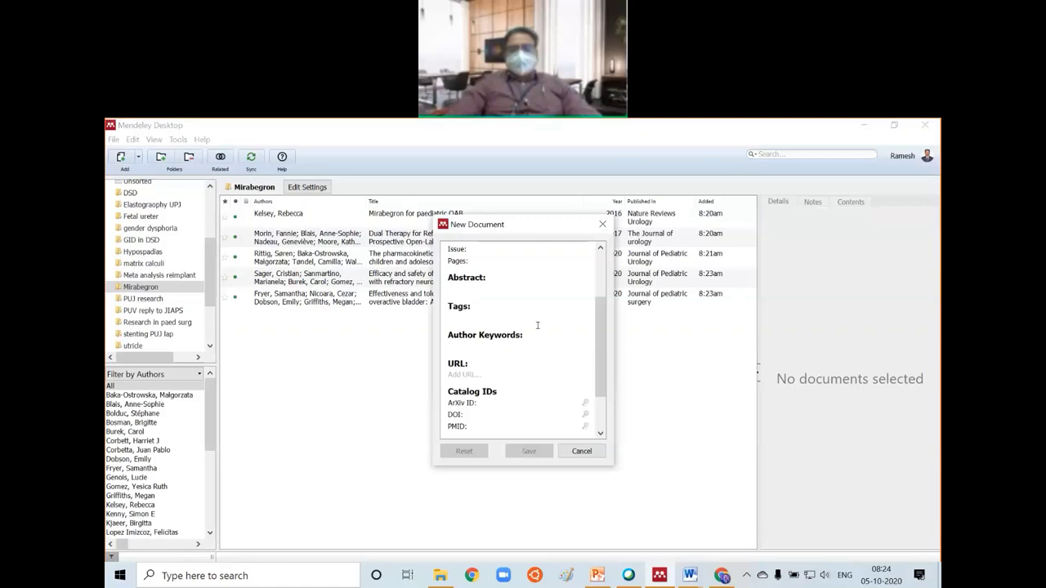
{"action": "scroll", "coordinate": [508, 402], "scroll_direction": "down", "scroll_amount": 1}
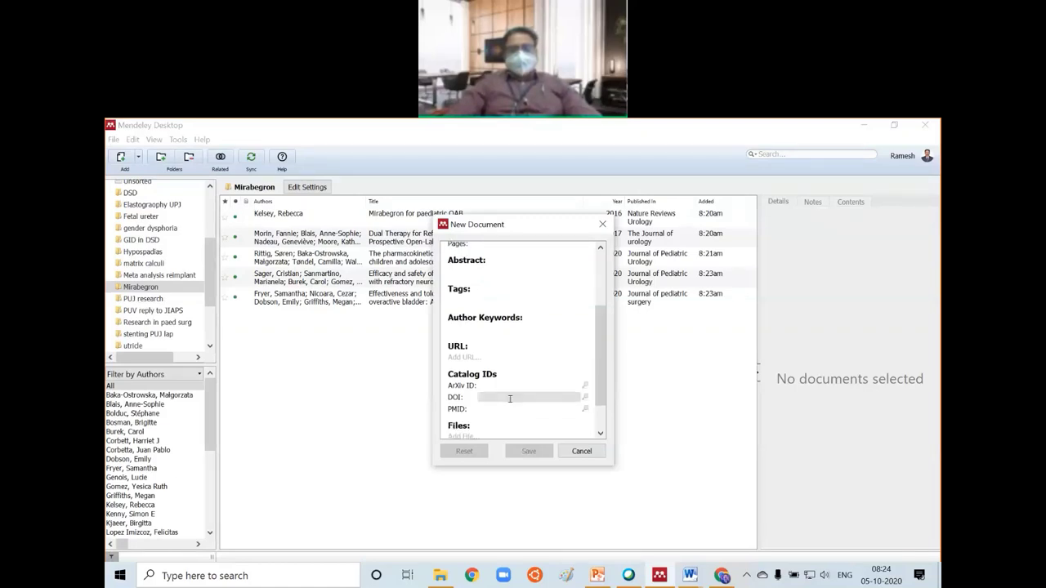
{"action": "left_click", "coordinate": [510, 398]}
{"action": "key", "text": "ctrl+v"}
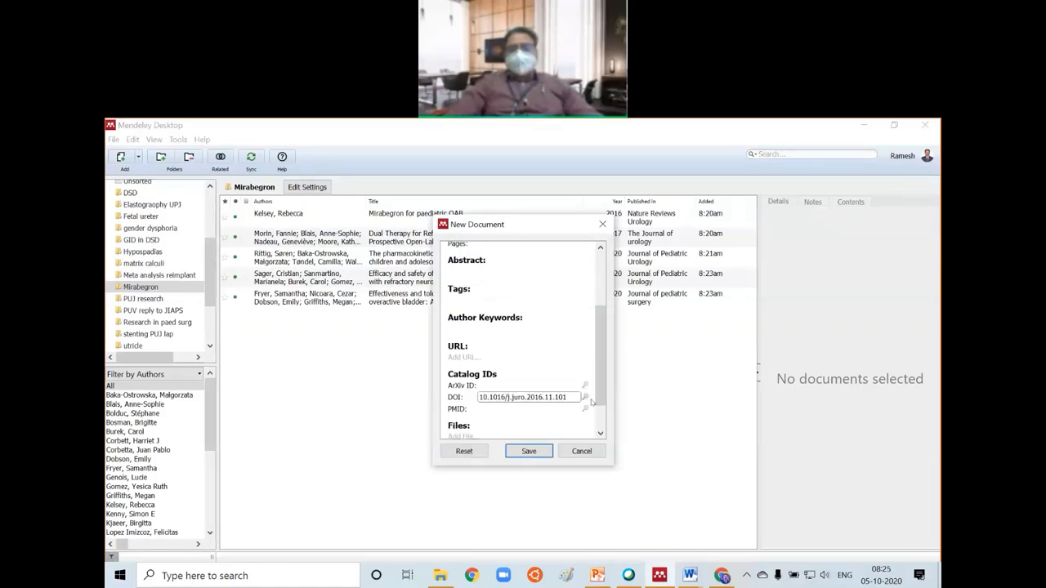
{"action": "left_click", "coordinate": [586, 399]}
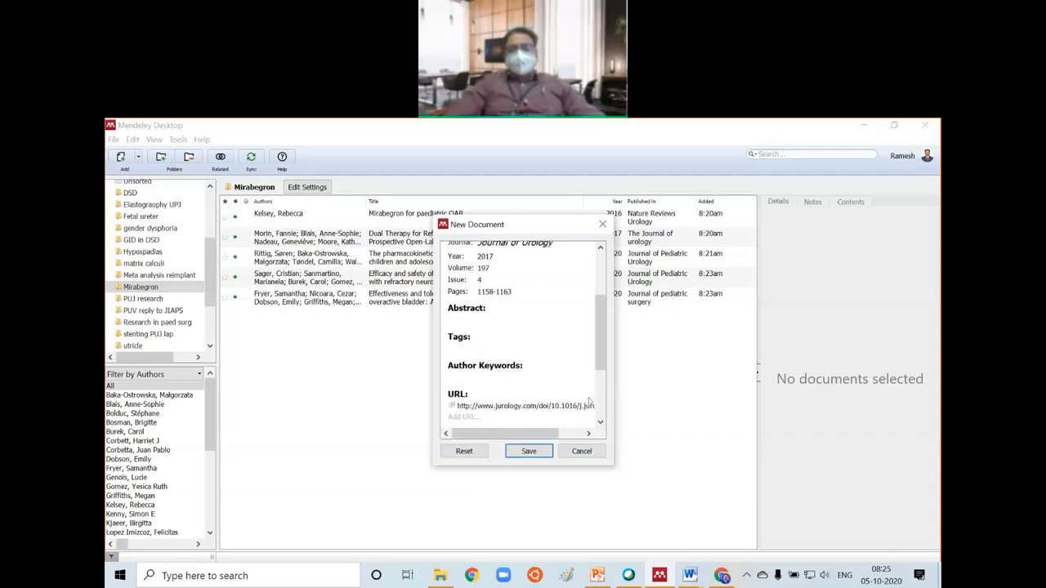
{"action": "scroll", "coordinate": [589, 401], "scroll_direction": "down", "scroll_amount": 1}
{"action": "left_click_drag", "start_coordinate": [598, 376], "coordinate": [592, 257]}
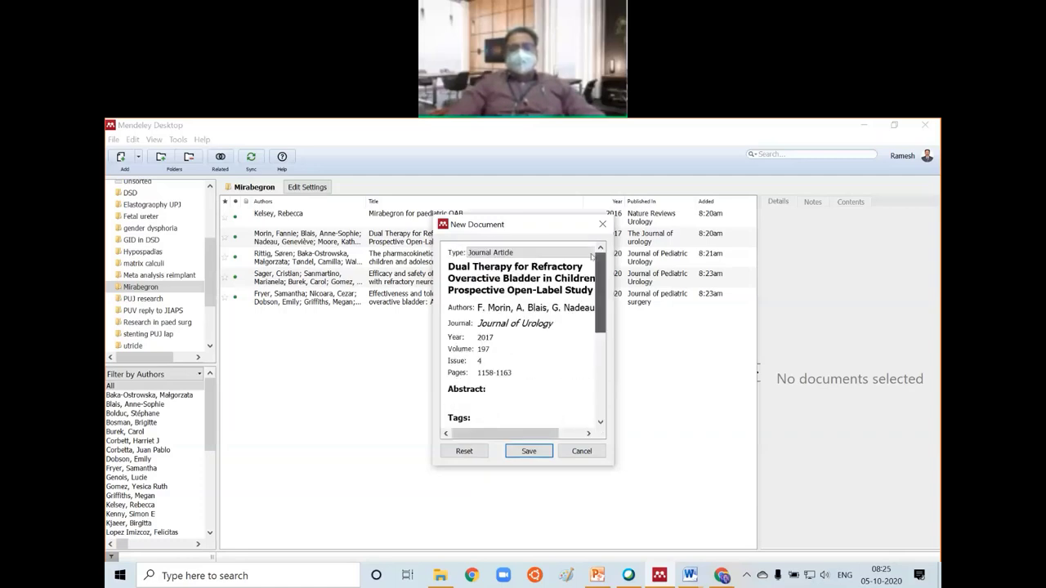
{"action": "left_click", "coordinate": [528, 450]}
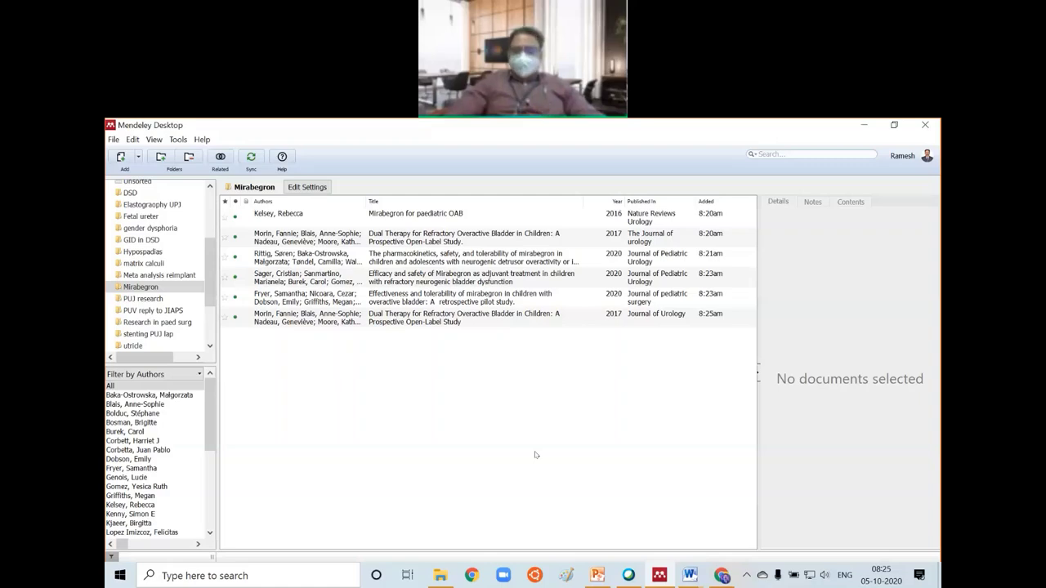
- Switch to the Abstract document in Word, bring up its Mendeley citation tools and look over the citation style choices
{"action": "left_click", "coordinate": [696, 577]}
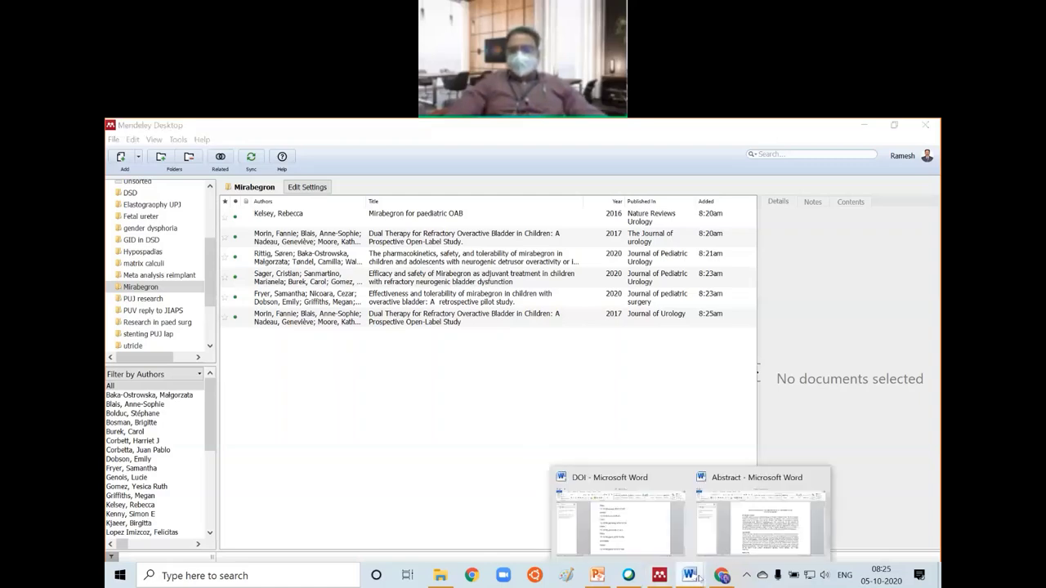
{"action": "left_click", "coordinate": [760, 527]}
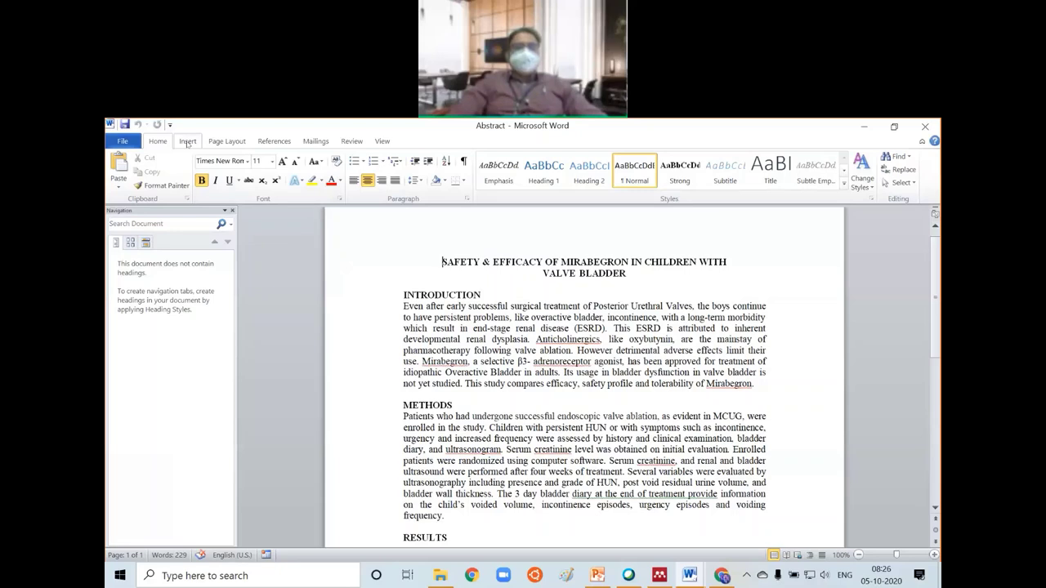
{"action": "left_click", "coordinate": [273, 141]}
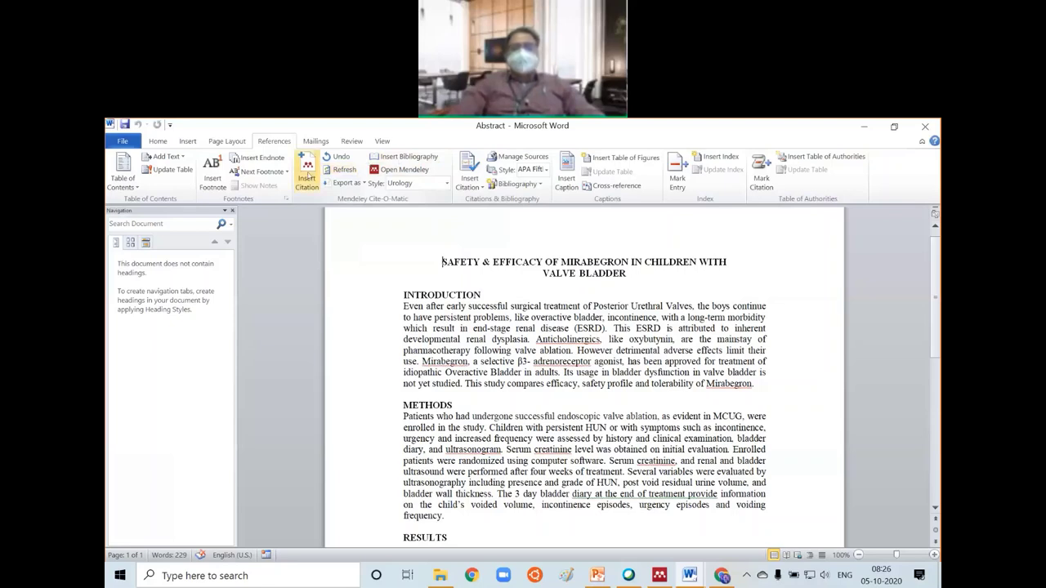
{"action": "left_click", "coordinate": [446, 187]}
{"action": "left_click", "coordinate": [446, 187]}
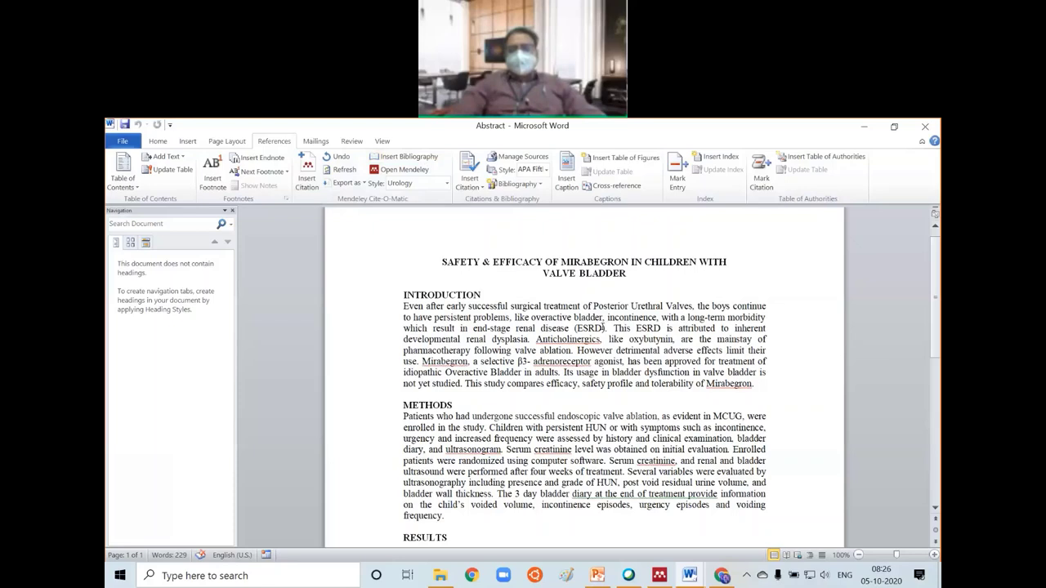
- Cite the 2020 "Efficacy and safety of Mirabegron as adjuvant treatment" article after "(ESRD)" in the Introduction, and close the Navigation pane
{"action": "left_click", "coordinate": [606, 327]}
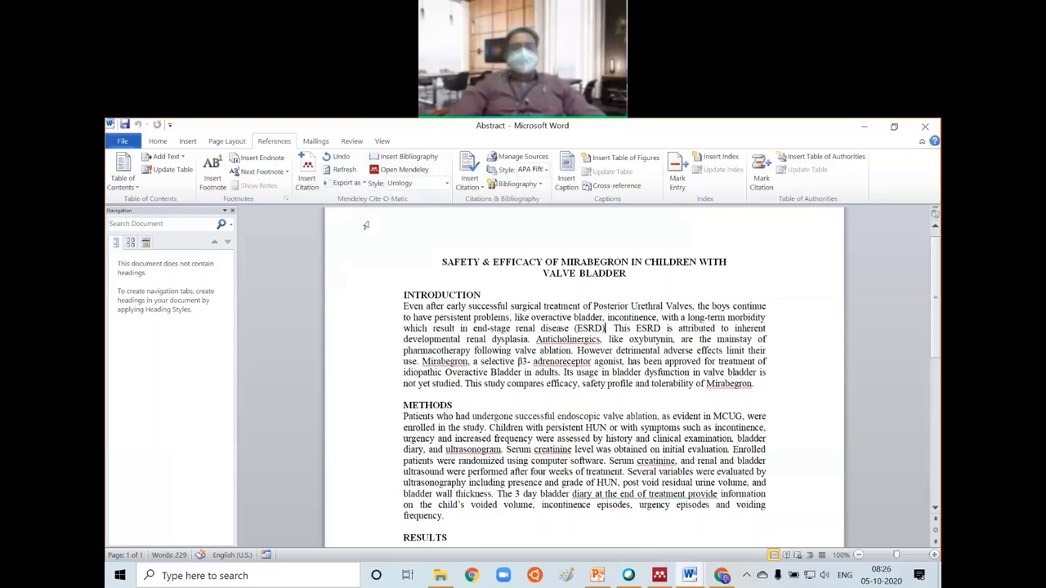
{"action": "left_click", "coordinate": [308, 172]}
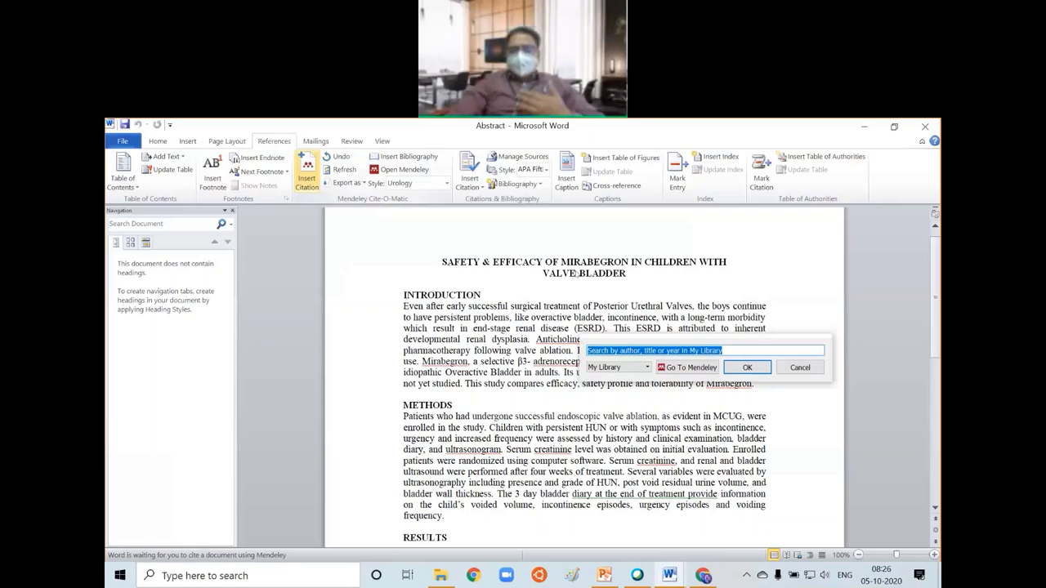
{"action": "type", "text": "sager"}
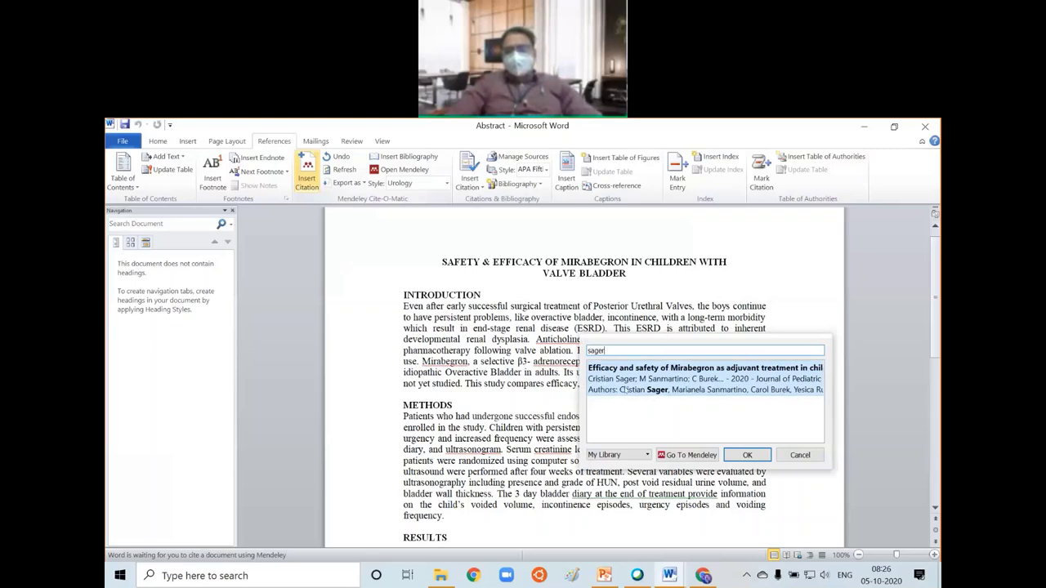
{"action": "left_click", "coordinate": [747, 455]}
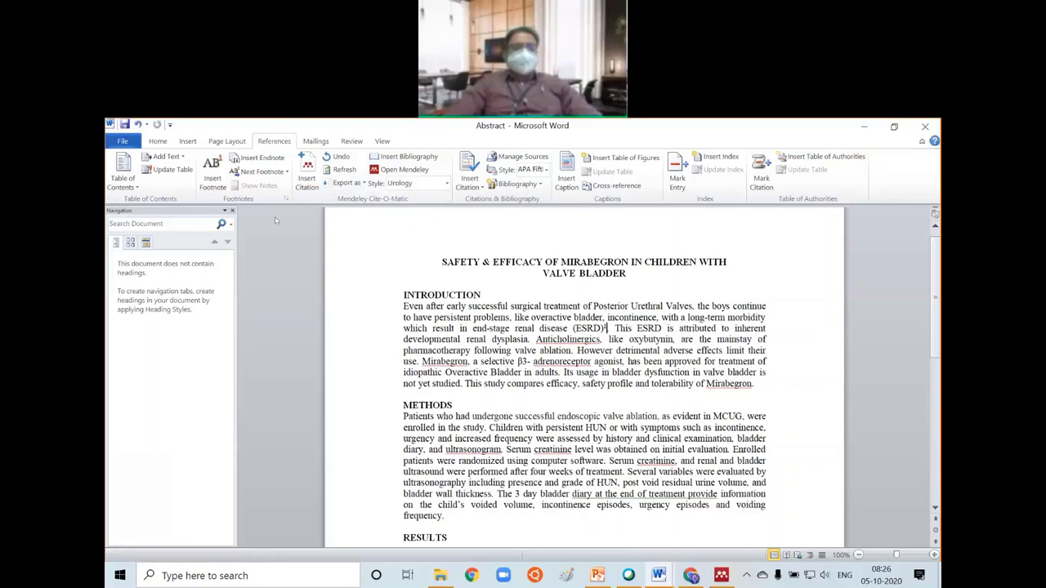
{"action": "left_click", "coordinate": [232, 211]}
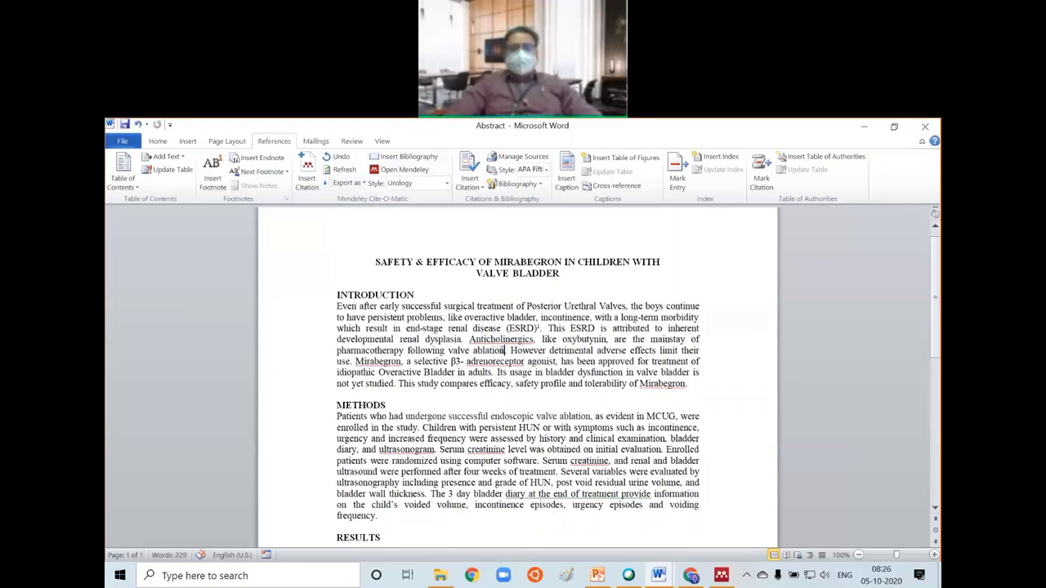
- Start a Mendeley citation after "valve ablation" and choose the 2020 article on mirabegron's pharmacokinetics, safety and tolerability
{"action": "left_click", "coordinate": [505, 350]}
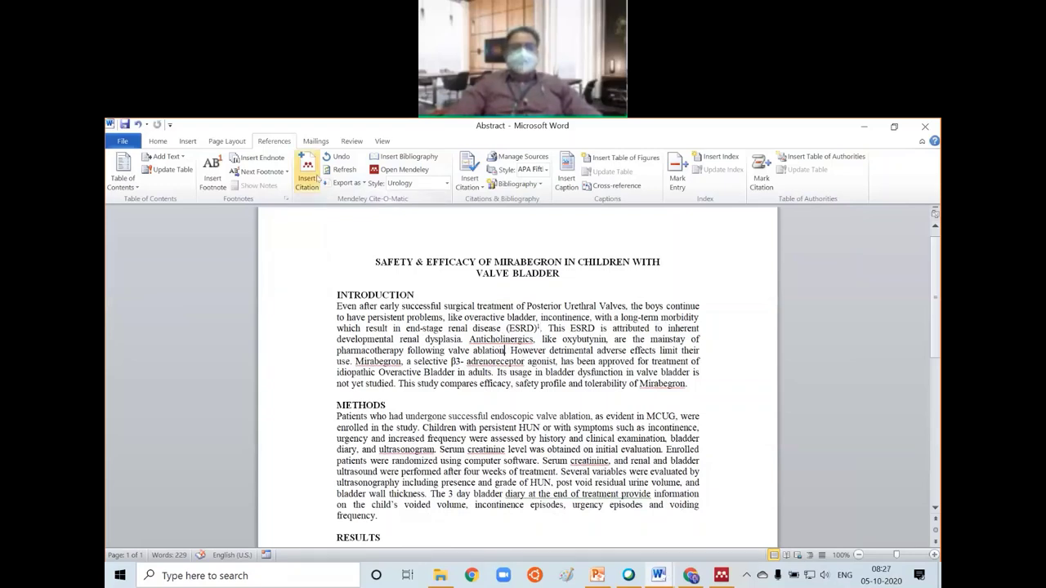
{"action": "left_click", "coordinate": [308, 174]}
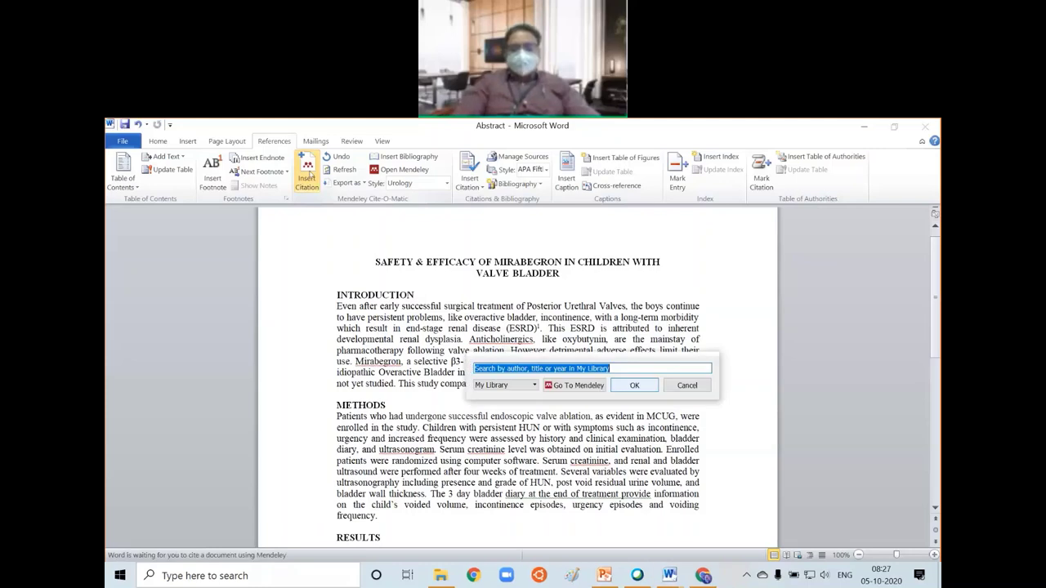
{"action": "type", "text": "ritt"}
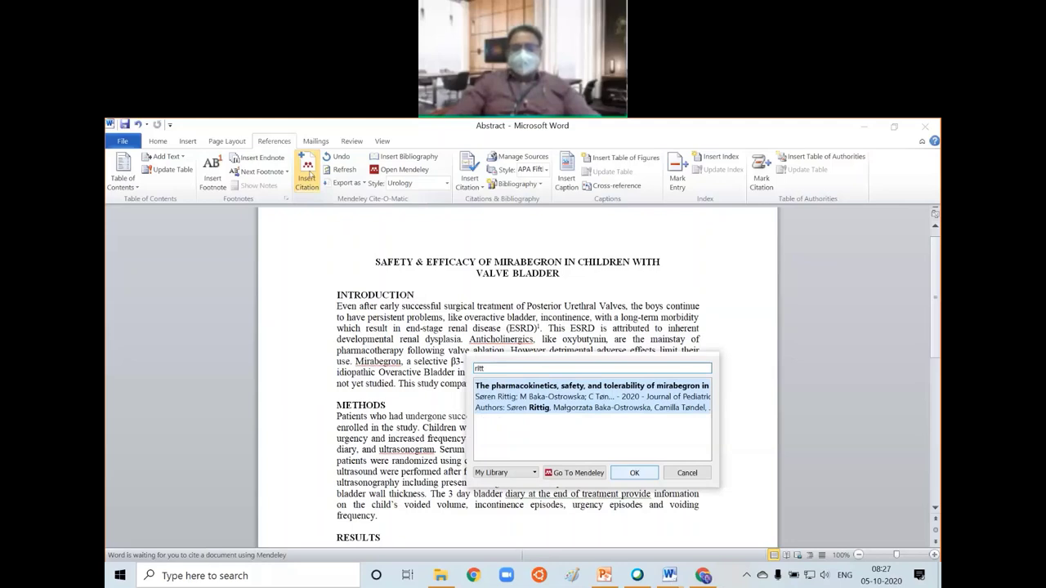
{"action": "key", "text": "Return"}
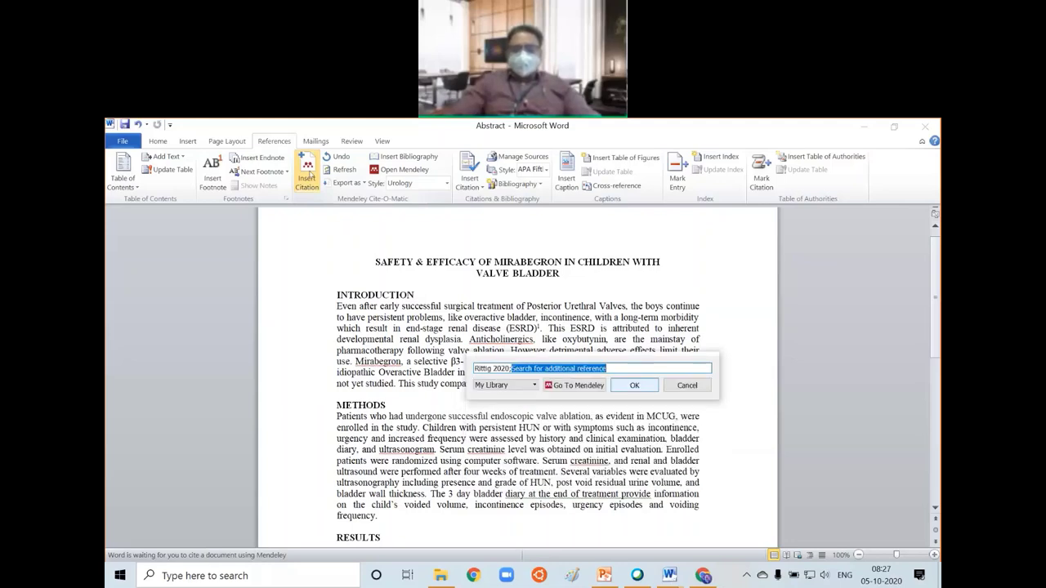
{"action": "type", "text": "f"}
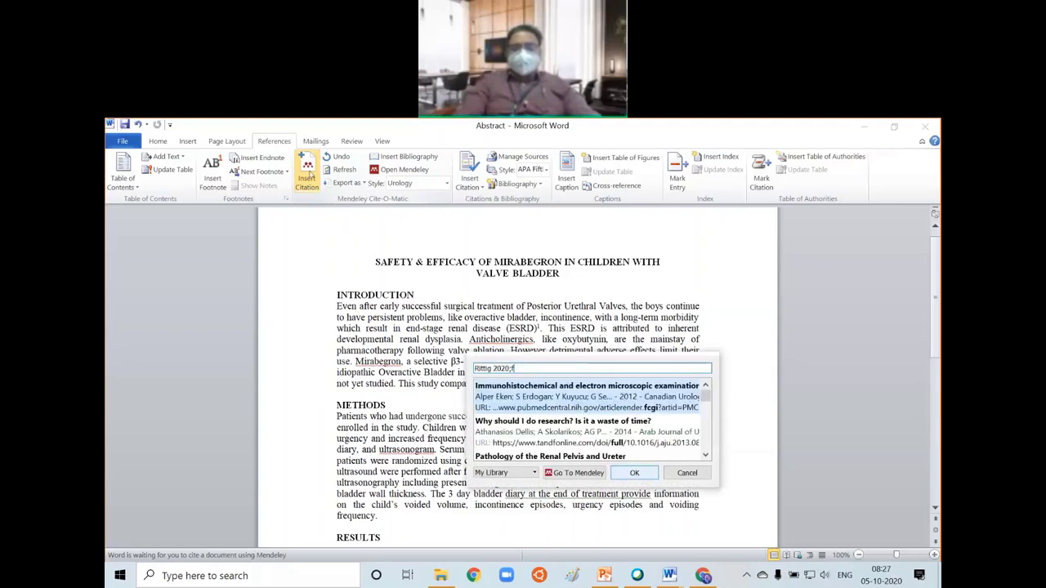
{"action": "type", "text": "rey"}
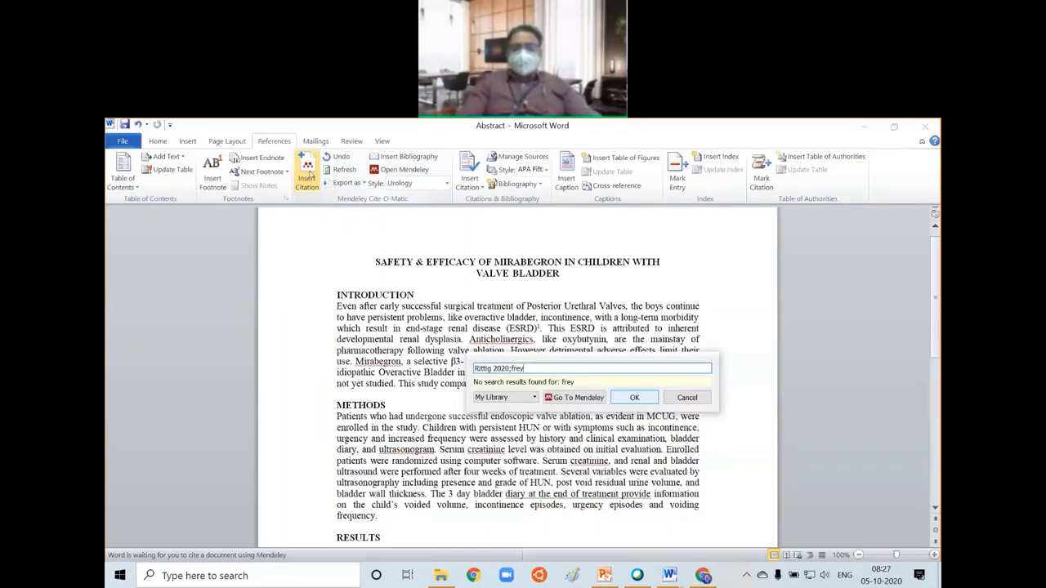
{"action": "key", "text": "BackSpace"}
{"action": "key", "text": "BackSpace"}
{"action": "type", "text": "ay"}
{"action": "key", "text": "BackSpace"}
{"action": "key", "text": "BackSpace"}
{"action": "key", "text": "BackSpace"}
{"action": "key", "text": "BackSpace"}
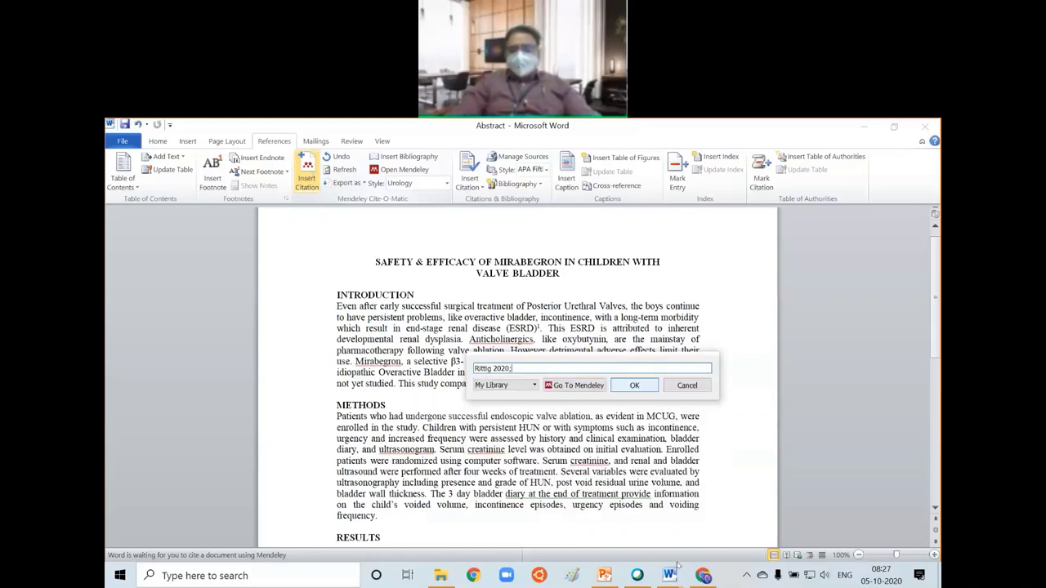
- Check the author names in the Word DOI document and the articles in Mendeley's Mirabegron folder for the next reference to cite
{"action": "left_click", "coordinate": [668, 575]}
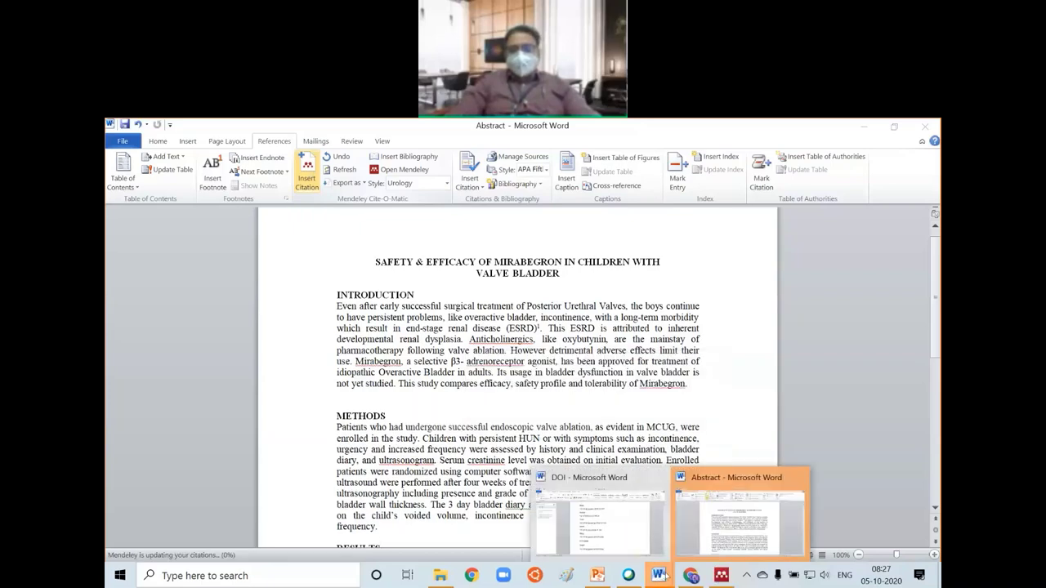
{"action": "left_click", "coordinate": [599, 524]}
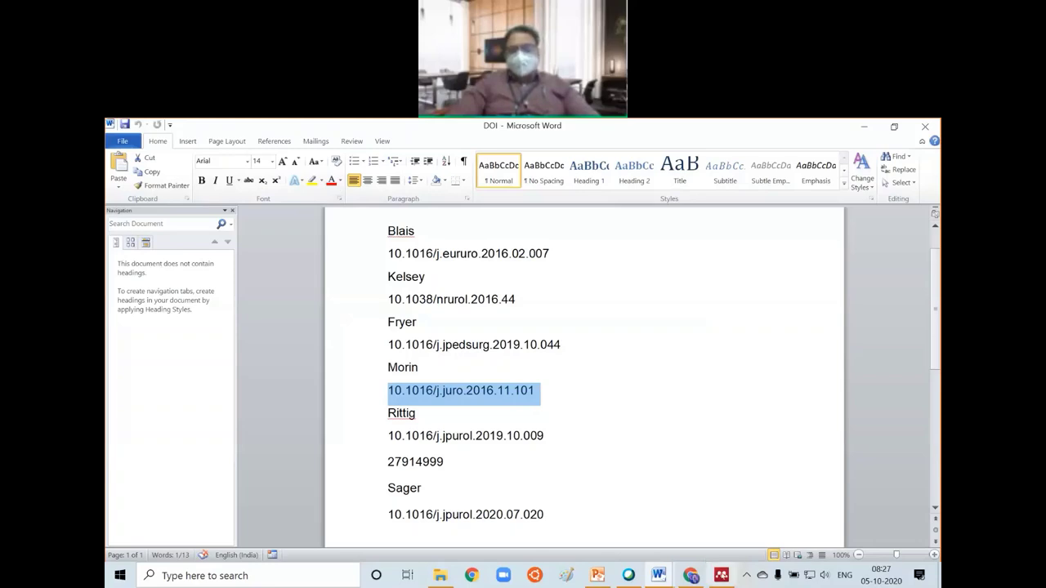
{"action": "left_click", "coordinate": [721, 575]}
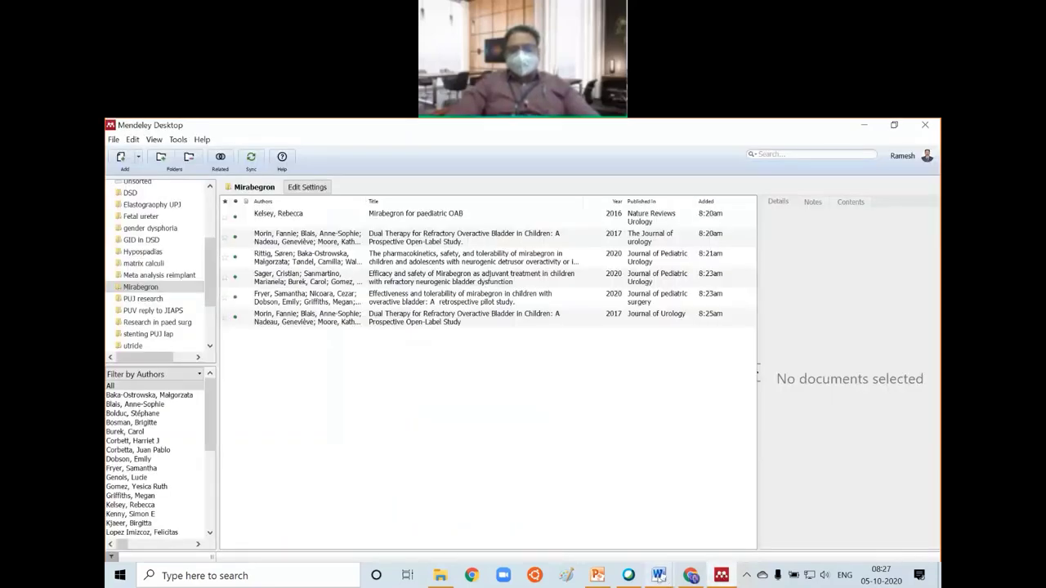
{"action": "mouse_move", "coordinate": [659, 576]}
{"action": "left_click", "coordinate": [643, 533]}
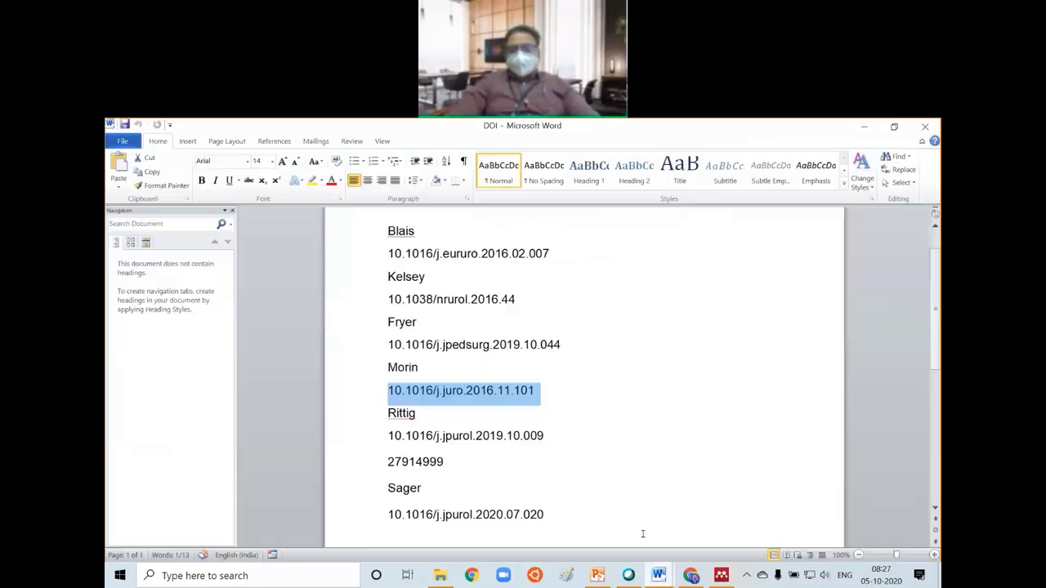
{"action": "left_click", "coordinate": [659, 575]}
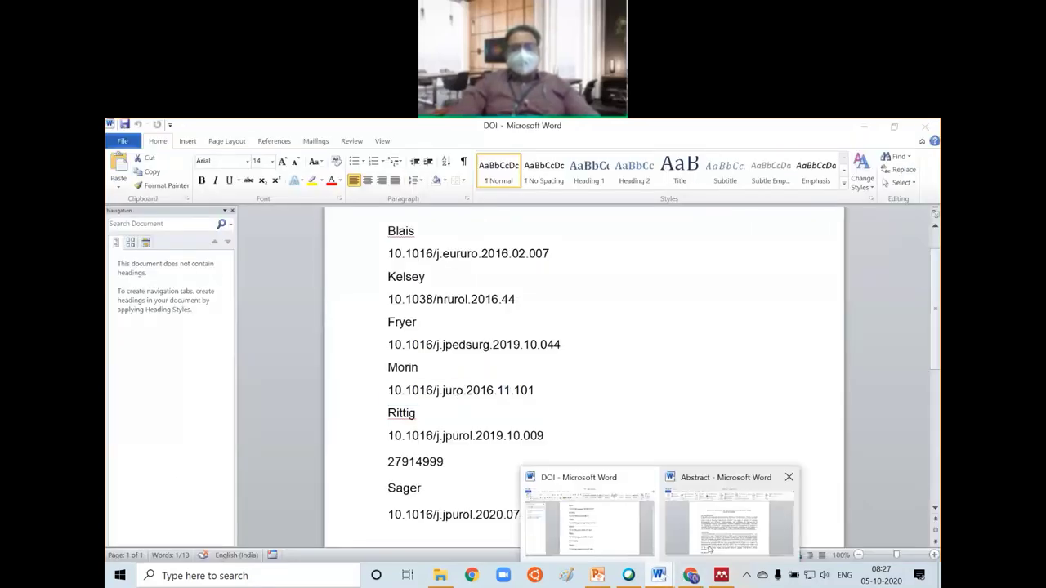
{"action": "left_click", "coordinate": [710, 550]}
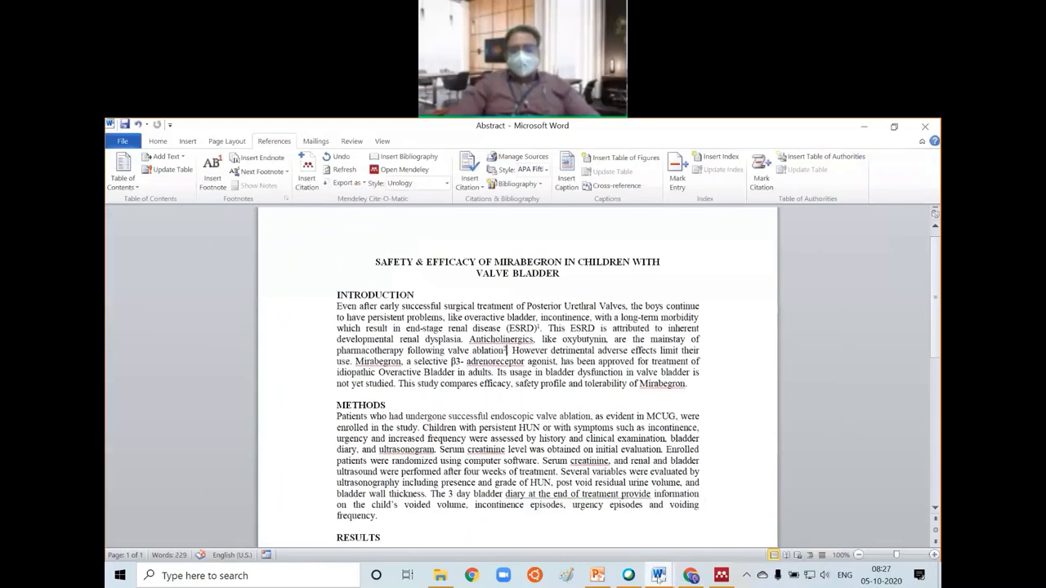
{"action": "left_click", "coordinate": [659, 576]}
{"action": "left_click", "coordinate": [591, 520]}
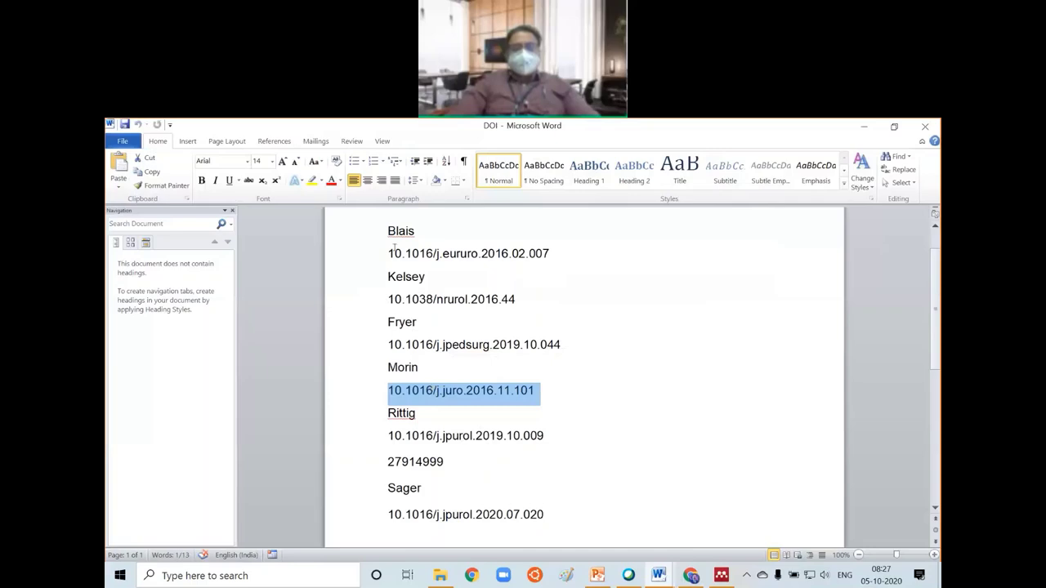
- In the Abstract document, cite the 2017 "Dual Therapy for Refractory Overactive Bladder in Children" and 2016 "Mirabegron for paediatric OAB" articles together after the Introduction's final "Mirabegron"
{"action": "left_click", "coordinate": [659, 576]}
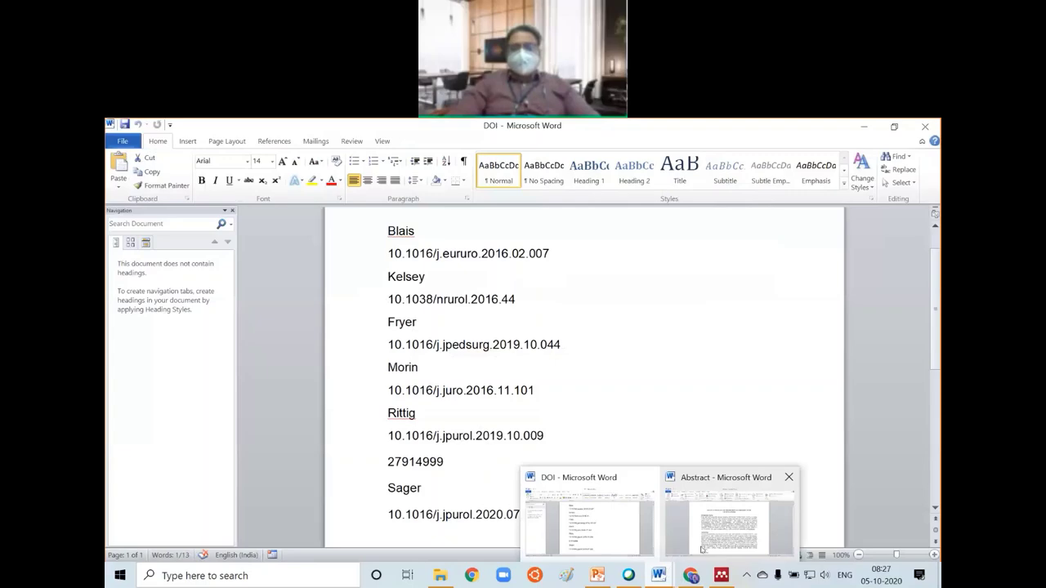
{"action": "left_click", "coordinate": [702, 549]}
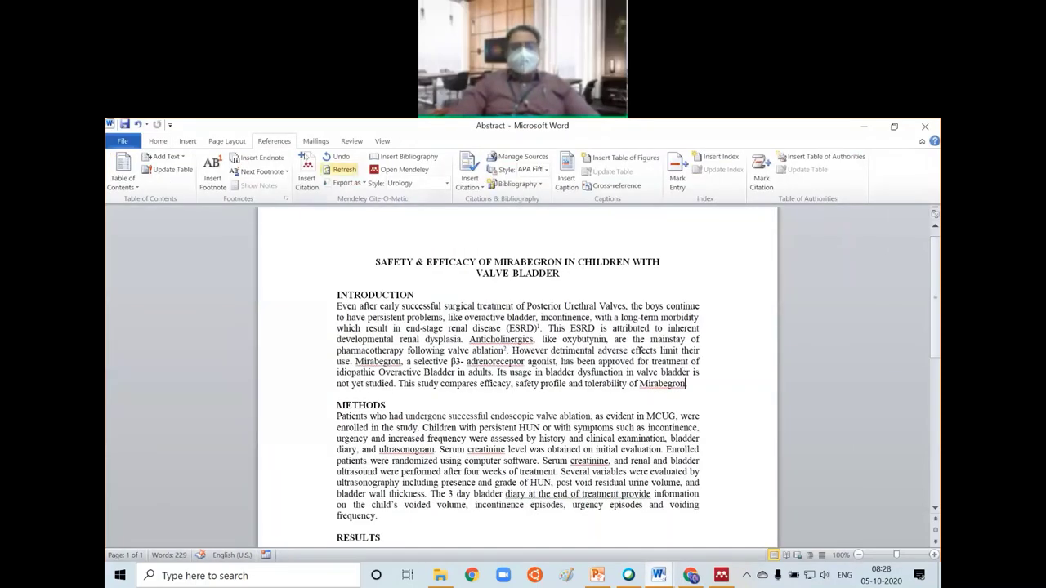
{"action": "left_click", "coordinate": [307, 167]}
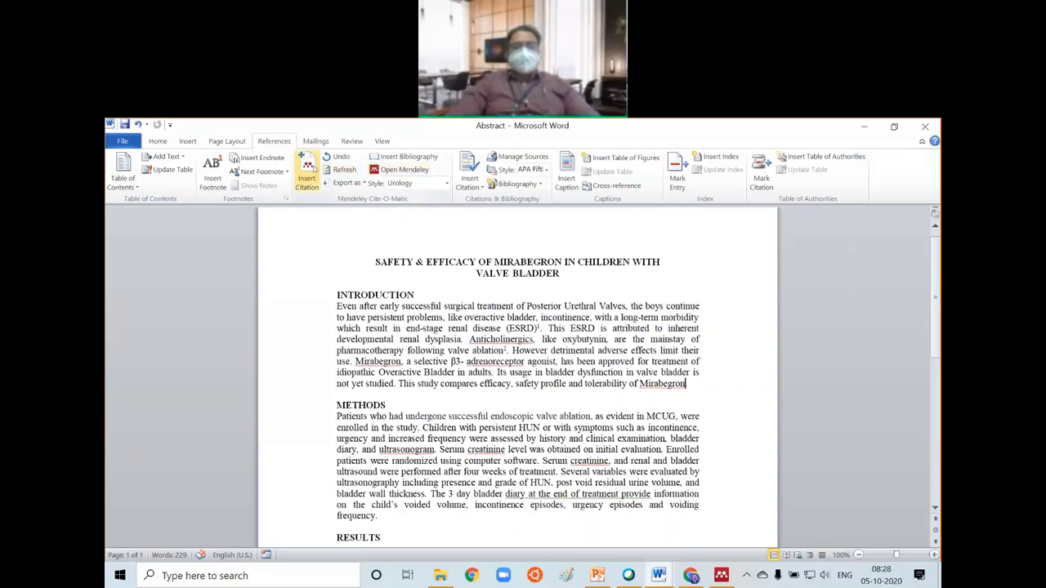
{"action": "type", "text": "b"}
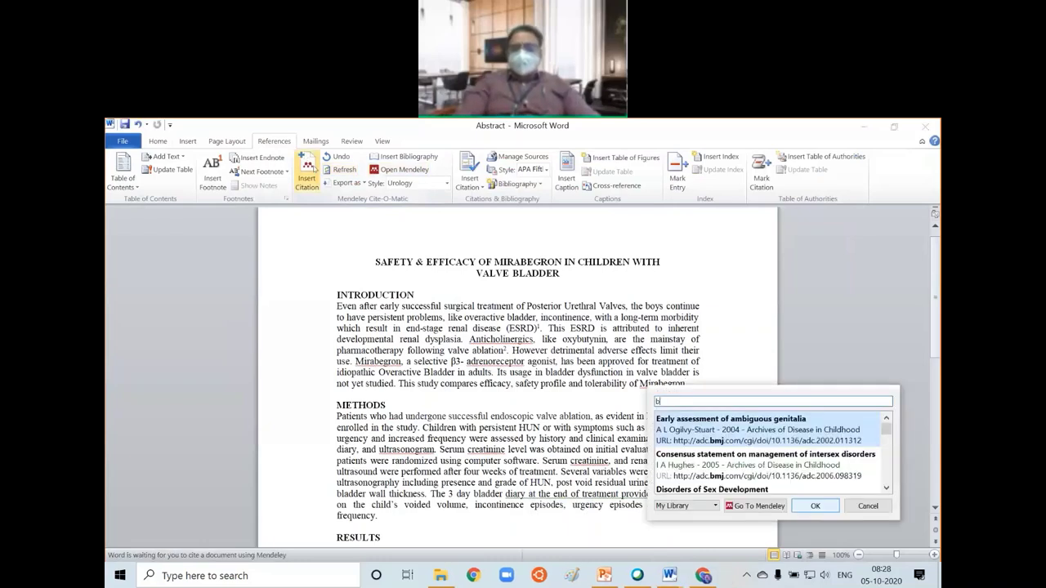
{"action": "type", "text": "lai"}
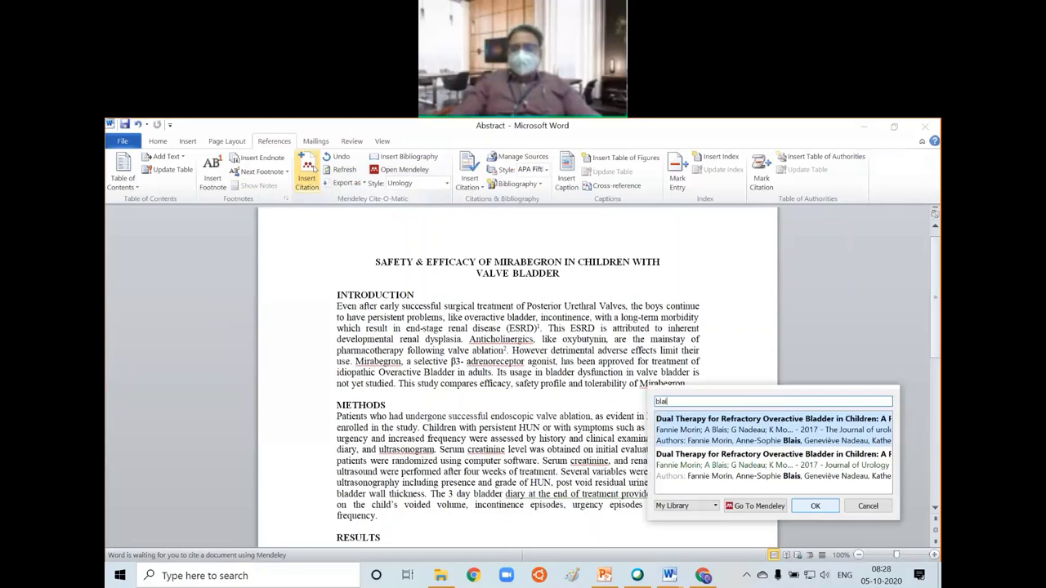
{"action": "key", "text": "Return"}
{"action": "type", "text": "shah"}
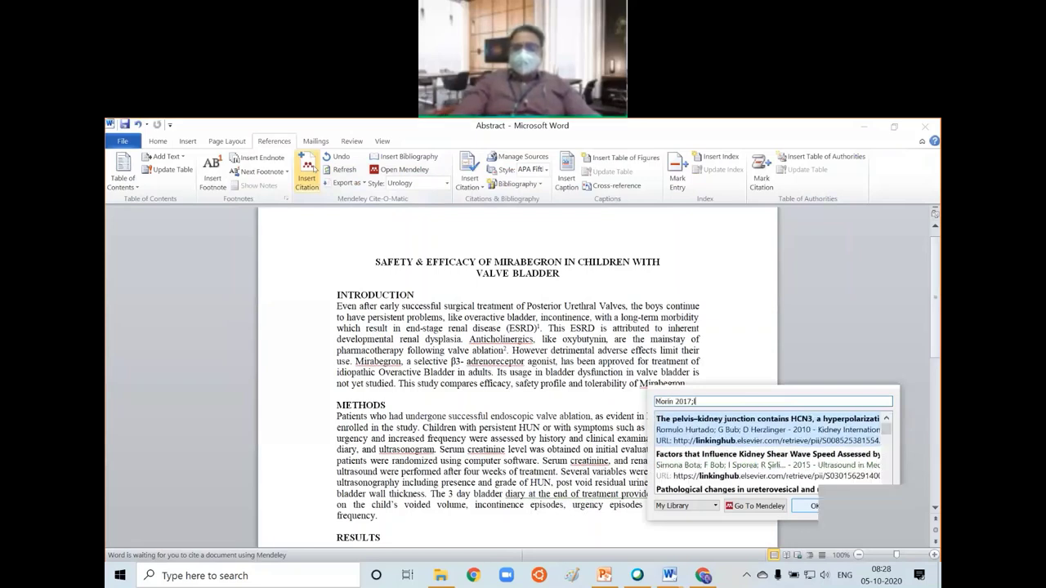
{"action": "key", "text": "Return"}
{"action": "key", "text": "BackSpace"}
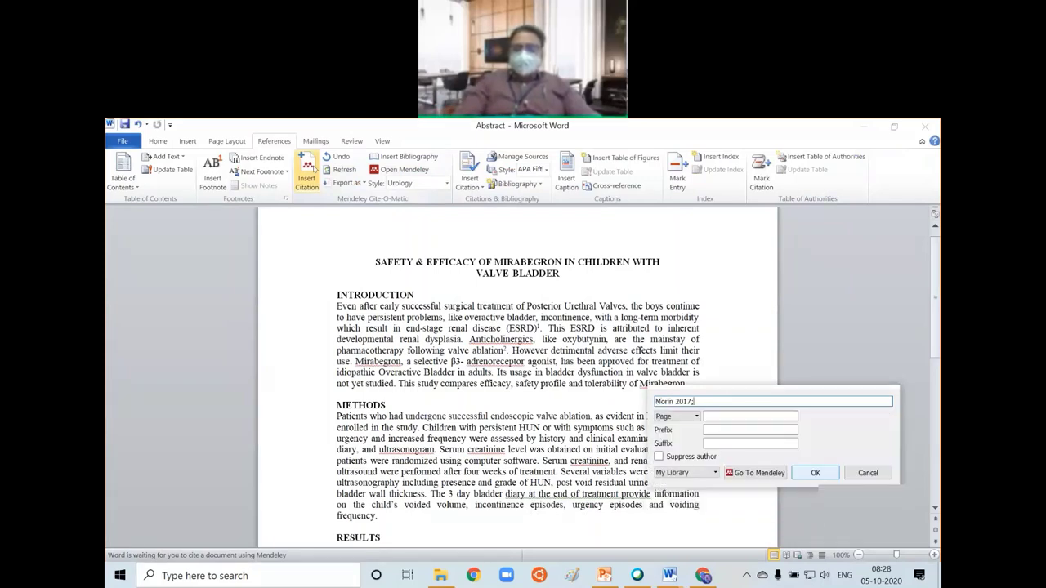
{"action": "type", "text": "kels"}
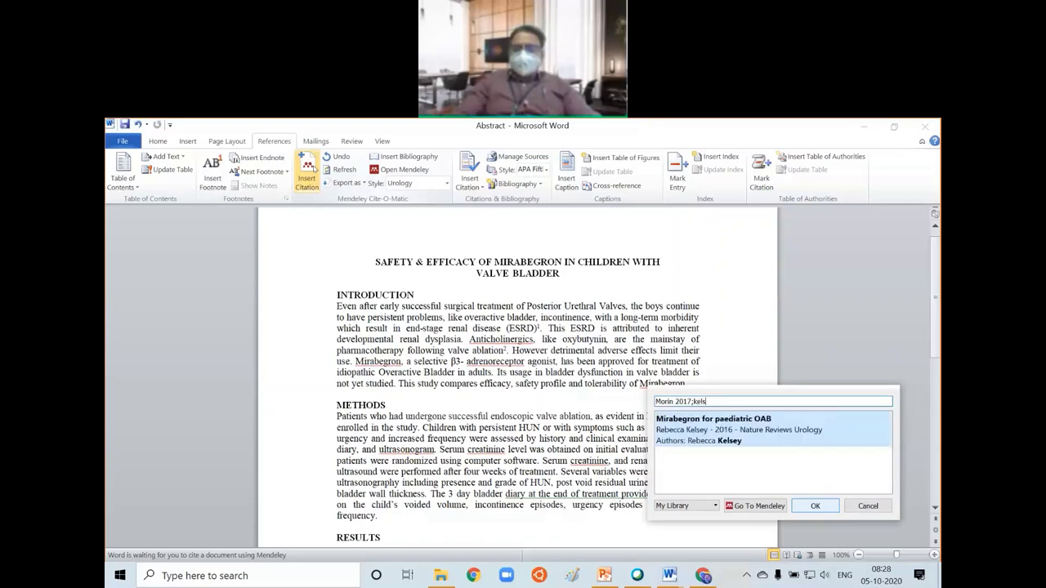
{"action": "key", "text": "Return"}
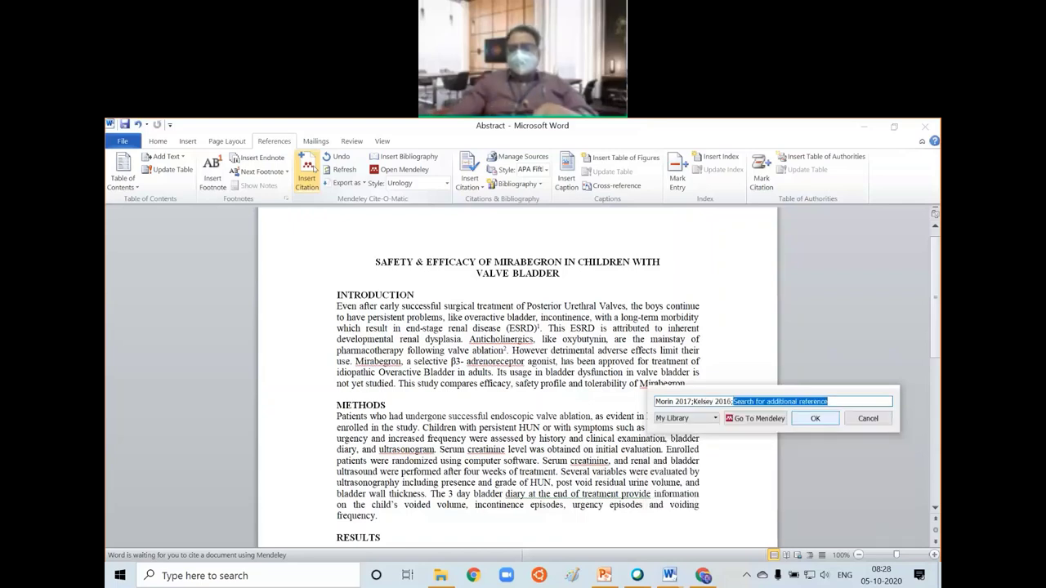
{"action": "key", "text": "Return"}
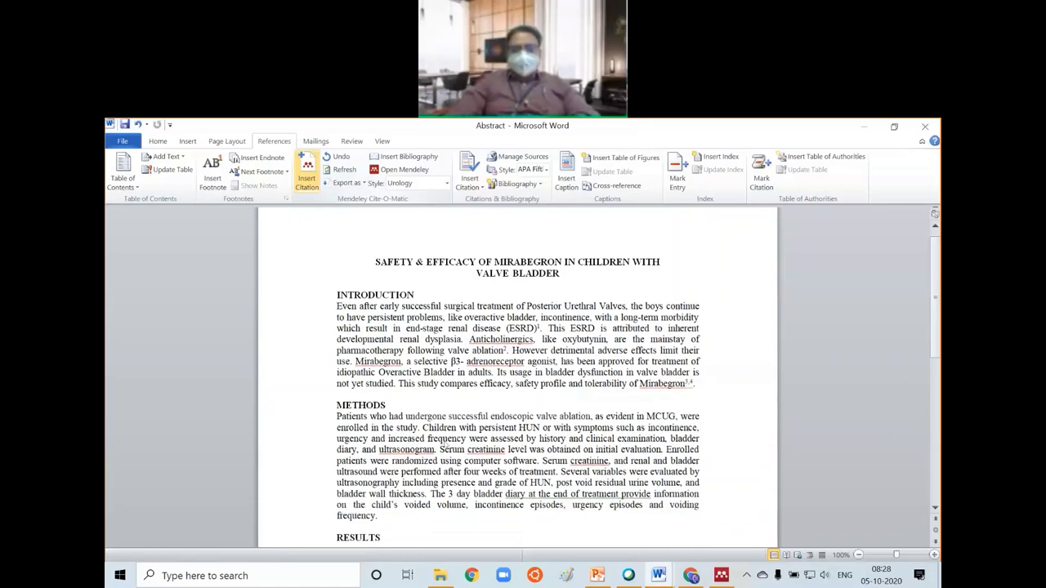
- Start a citation after "ultrasonogram" in Methods with the 2017 "Dual Therapy" article and the 2020 "Effectiveness and tolerability of mirabegron in children" article
{"action": "left_click", "coordinate": [435, 450]}
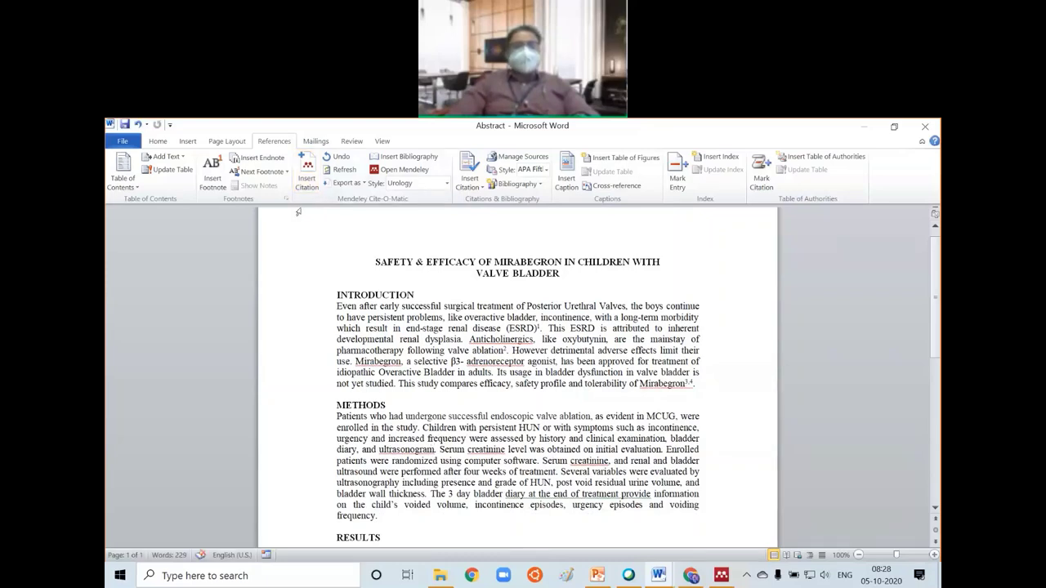
{"action": "left_click", "coordinate": [308, 172]}
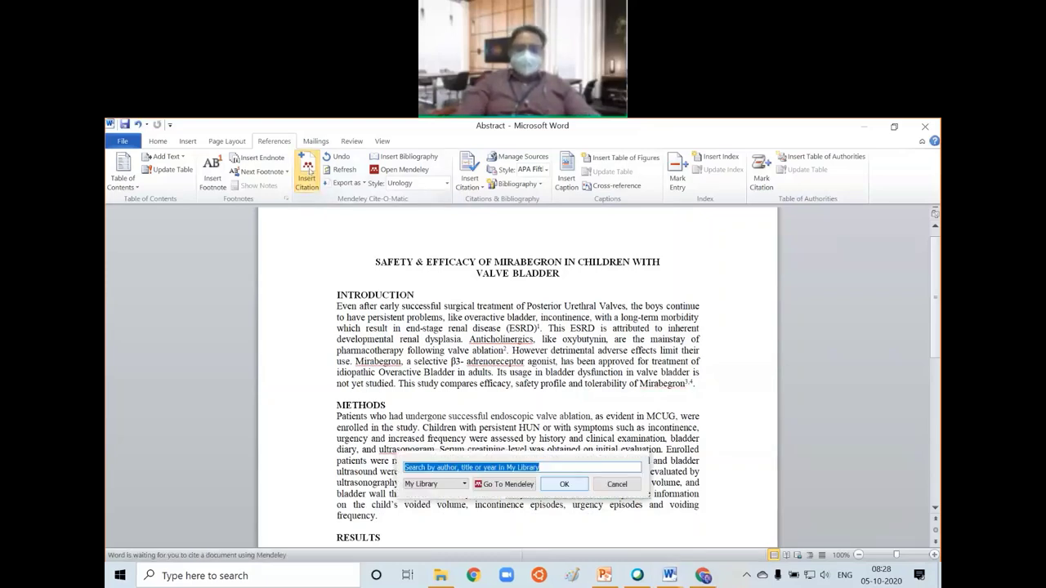
{"action": "type", "text": "b"}
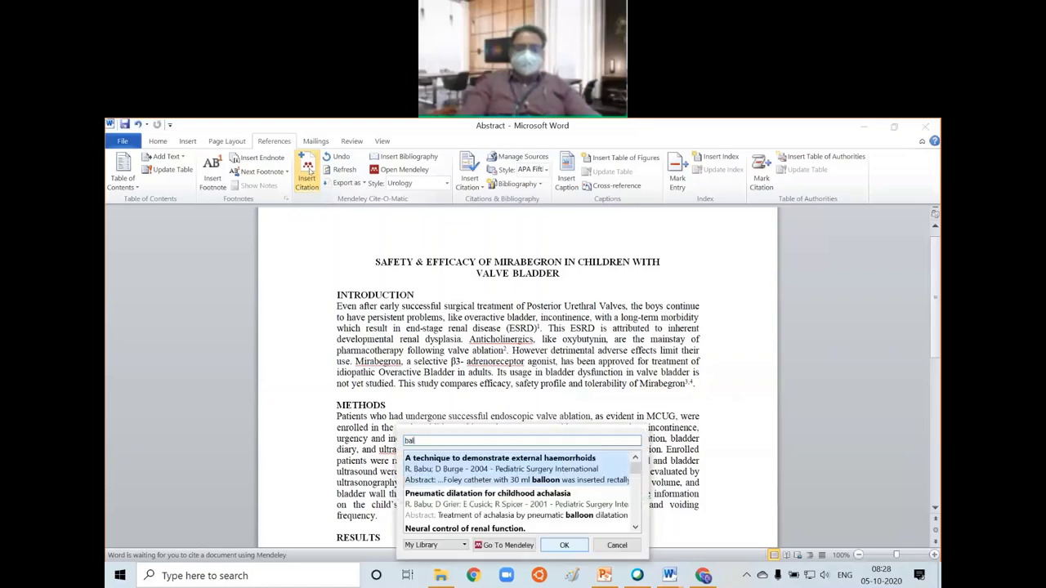
{"action": "type", "text": "lais"}
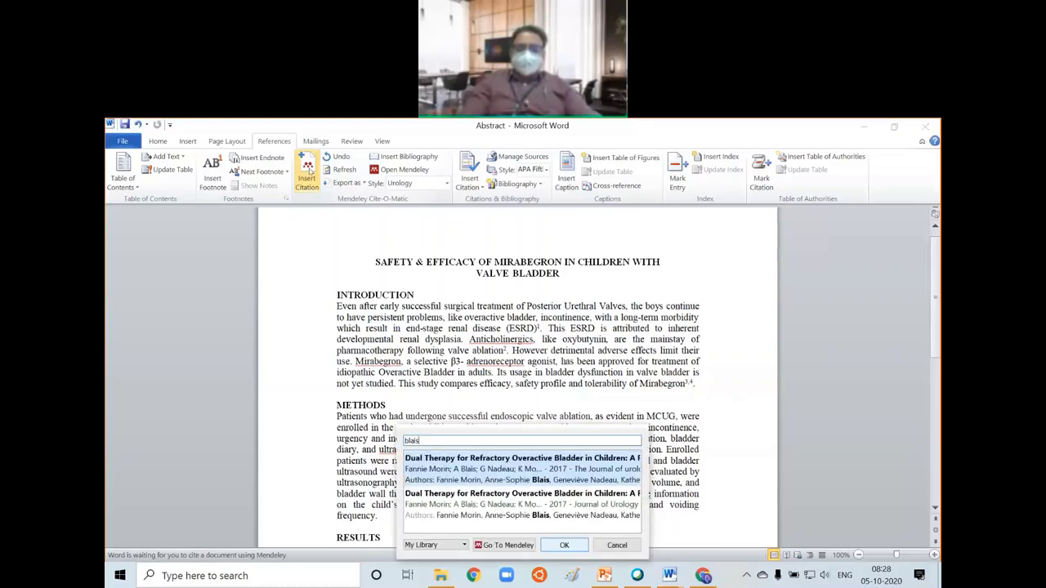
{"action": "key", "text": "Return"}
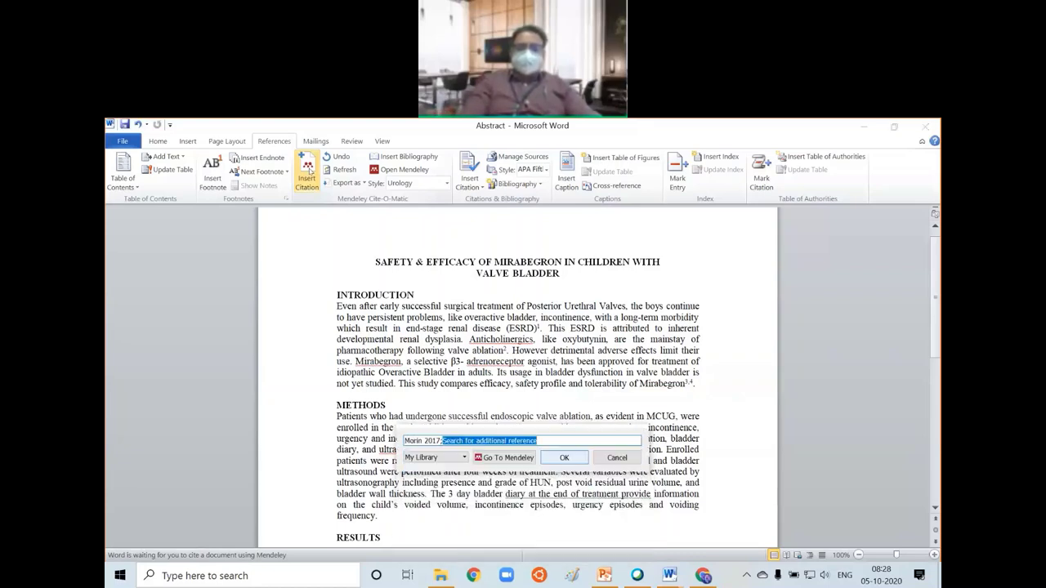
{"action": "type", "text": "fry"}
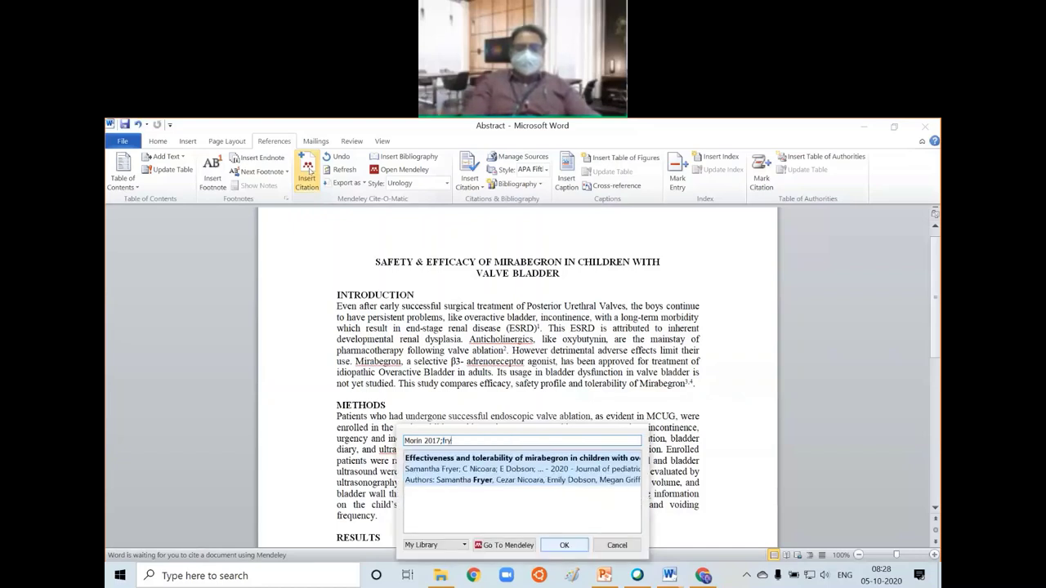
{"action": "key", "text": "Return"}
- Add the 2006 "Effectiveness of tolterodine in non-neurogenic voiding dysfunction" article as the third reference and insert the combined citation
{"action": "type", "text": "b"}
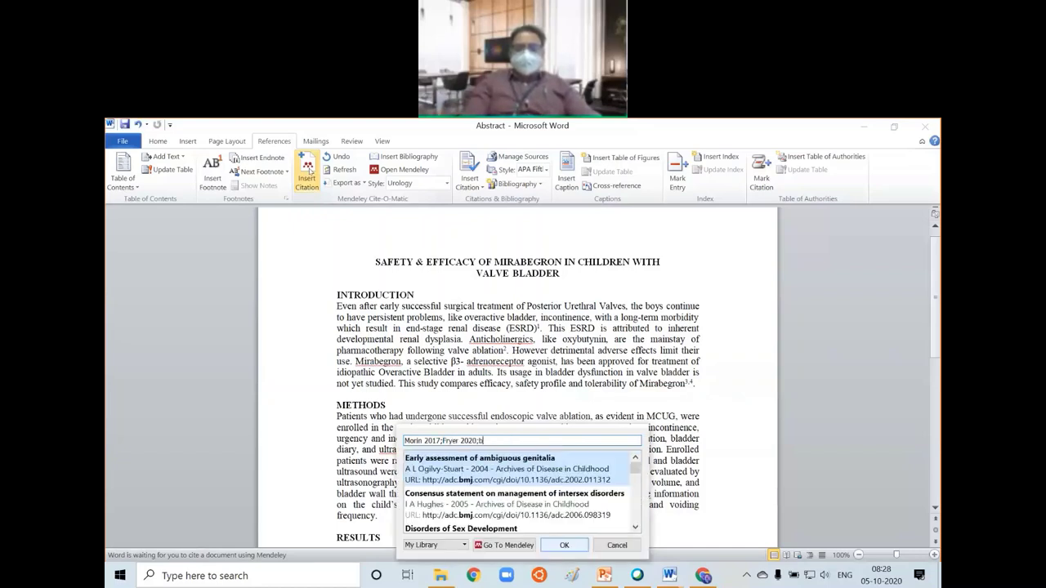
{"action": "type", "text": "abi"}
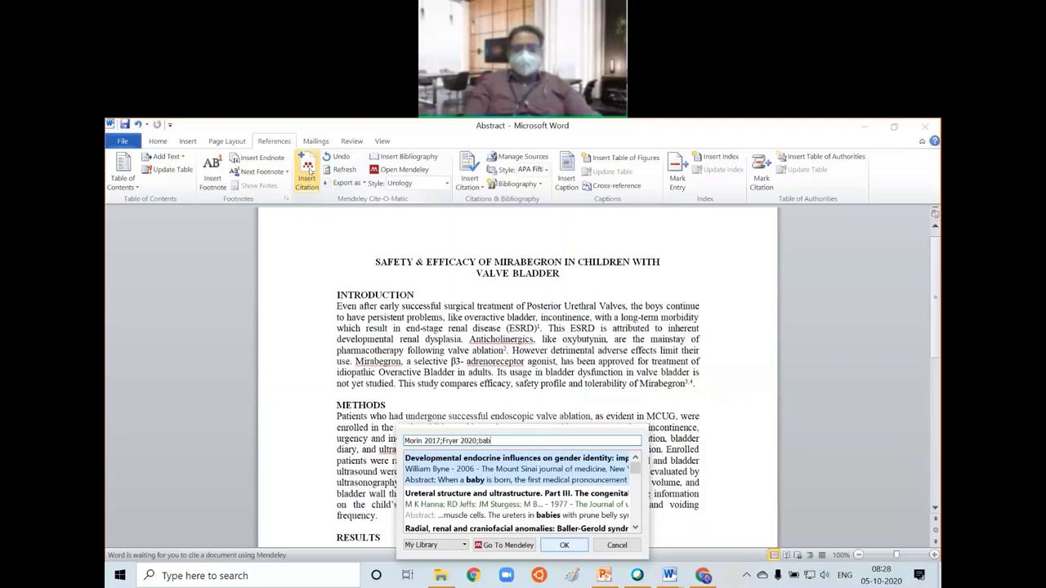
{"action": "key", "text": "BackSpace"}
{"action": "type", "text": "u"}
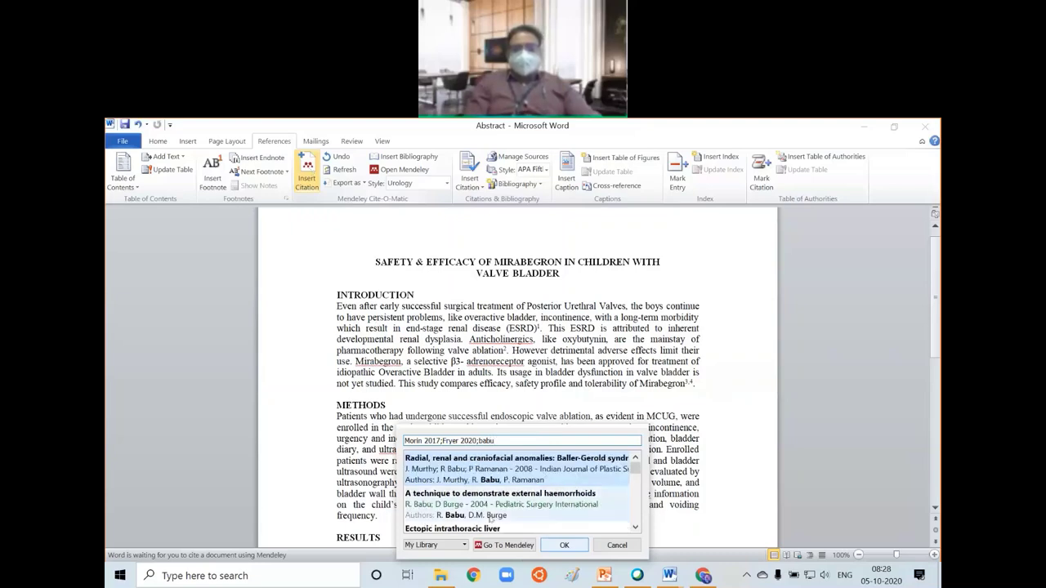
{"action": "scroll", "coordinate": [490, 517], "scroll_direction": "down", "scroll_amount": 2}
{"action": "scroll", "coordinate": [513, 515], "scroll_direction": "down", "scroll_amount": 2}
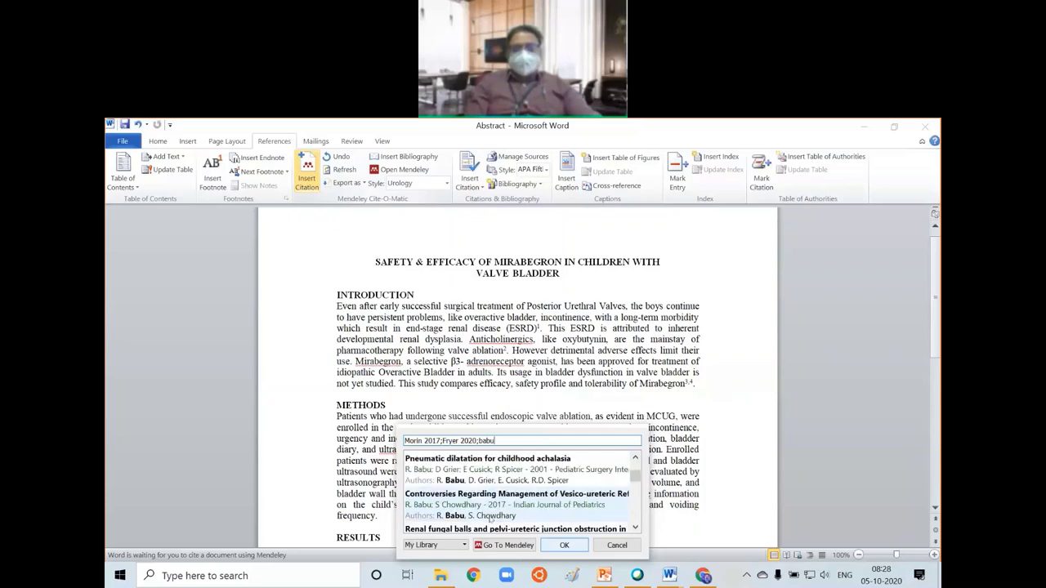
{"action": "scroll", "coordinate": [512, 517], "scroll_direction": "down", "scroll_amount": 2}
{"action": "scroll", "coordinate": [491, 519], "scroll_direction": "down", "scroll_amount": 2}
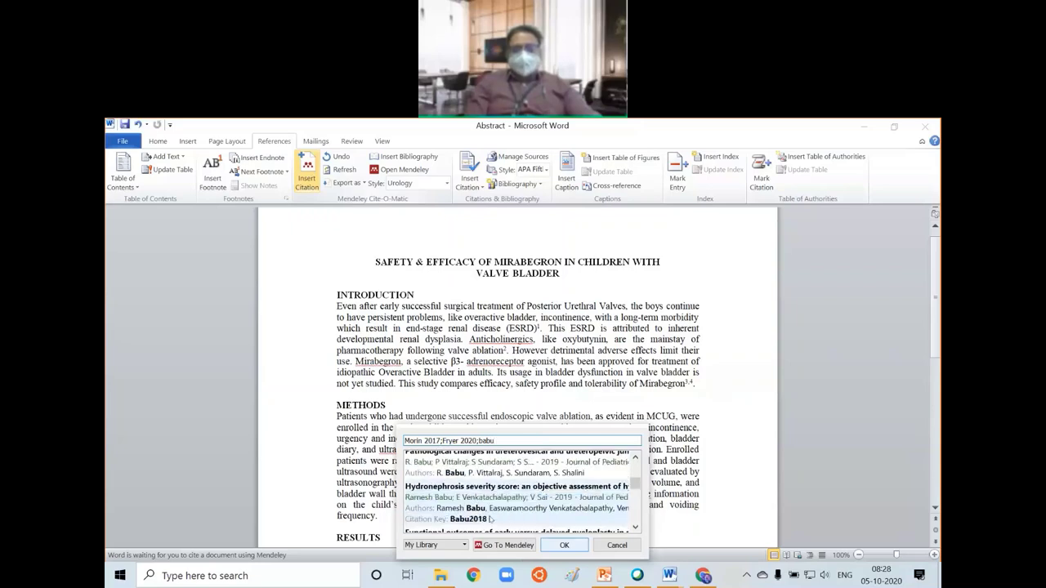
{"action": "scroll", "coordinate": [491, 520], "scroll_direction": "down", "scroll_amount": 2}
{"action": "scroll", "coordinate": [491, 519], "scroll_direction": "down", "scroll_amount": 2}
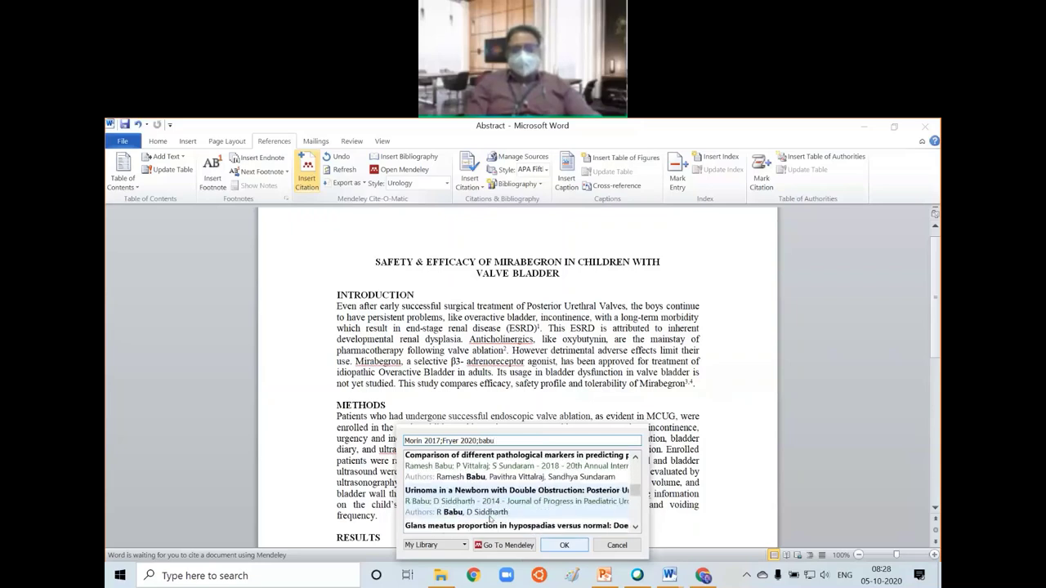
{"action": "scroll", "coordinate": [491, 520], "scroll_direction": "down", "scroll_amount": 2}
{"action": "scroll", "coordinate": [491, 520], "scroll_direction": "down", "scroll_amount": 2}
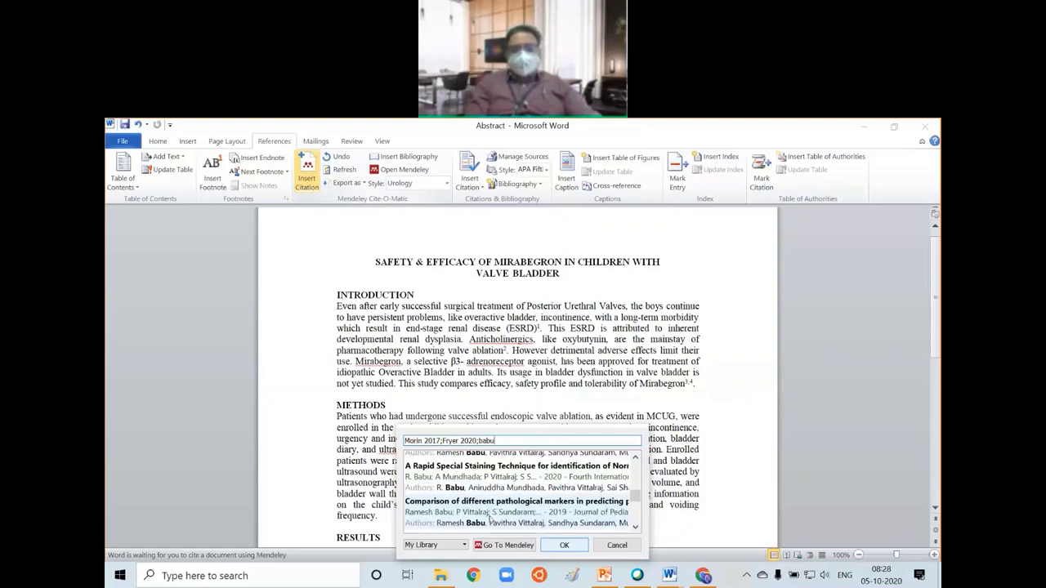
{"action": "scroll", "coordinate": [491, 519], "scroll_direction": "down", "scroll_amount": 2}
{"action": "scroll", "coordinate": [490, 520], "scroll_direction": "down", "scroll_amount": 2}
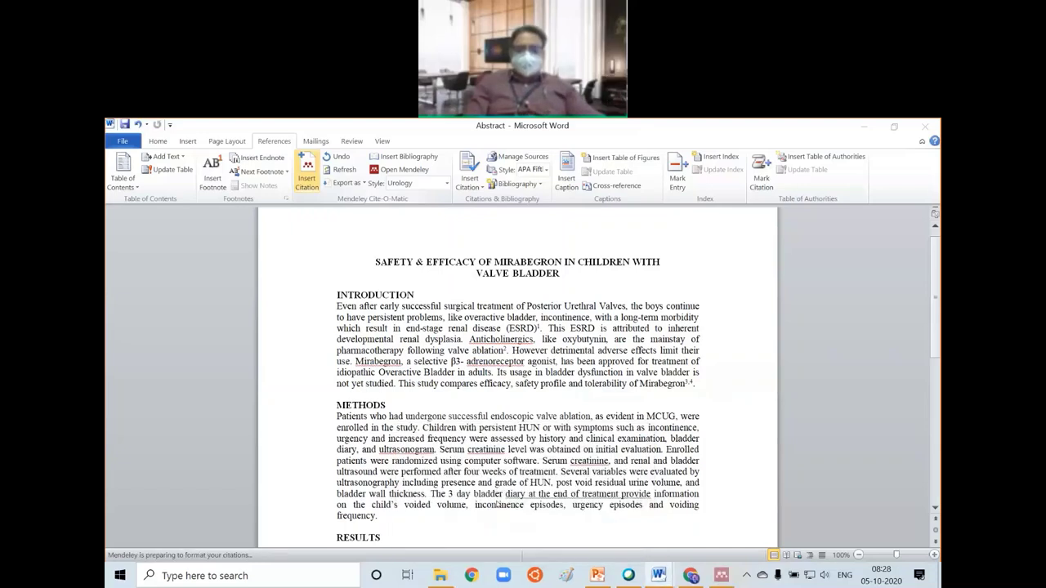
{"action": "left_click", "coordinate": [496, 502]}
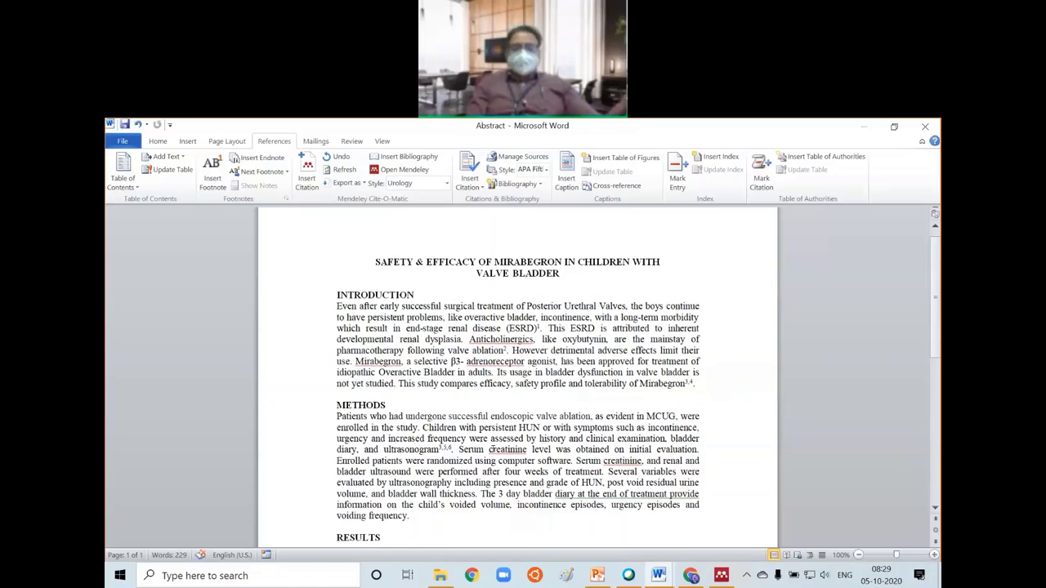
- Insert the Mendeley bibliography on a new line under the REFERENCES heading
{"action": "scroll", "coordinate": [493, 449], "scroll_direction": "down", "scroll_amount": 3}
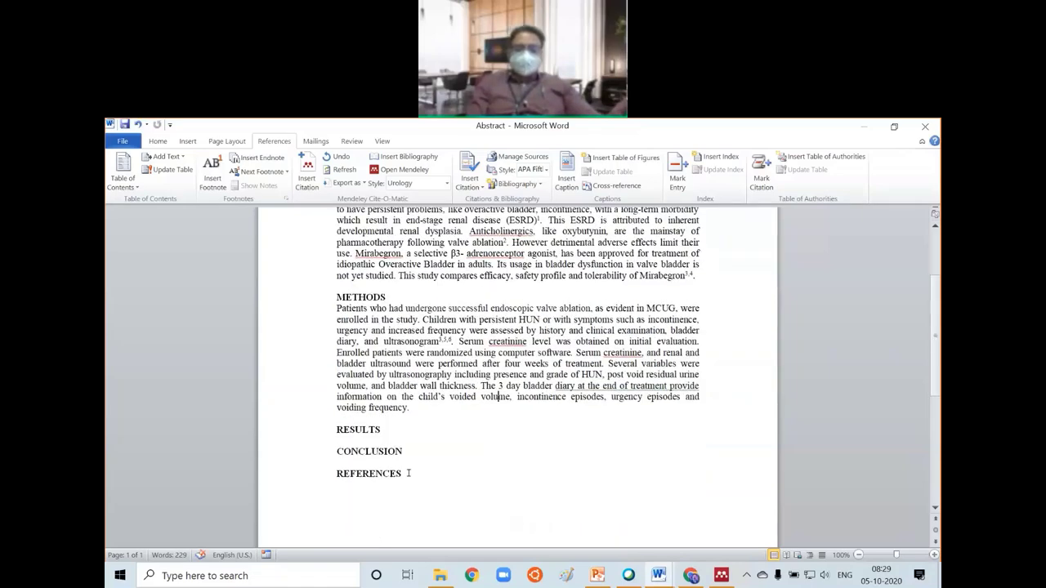
{"action": "key", "text": "Return"}
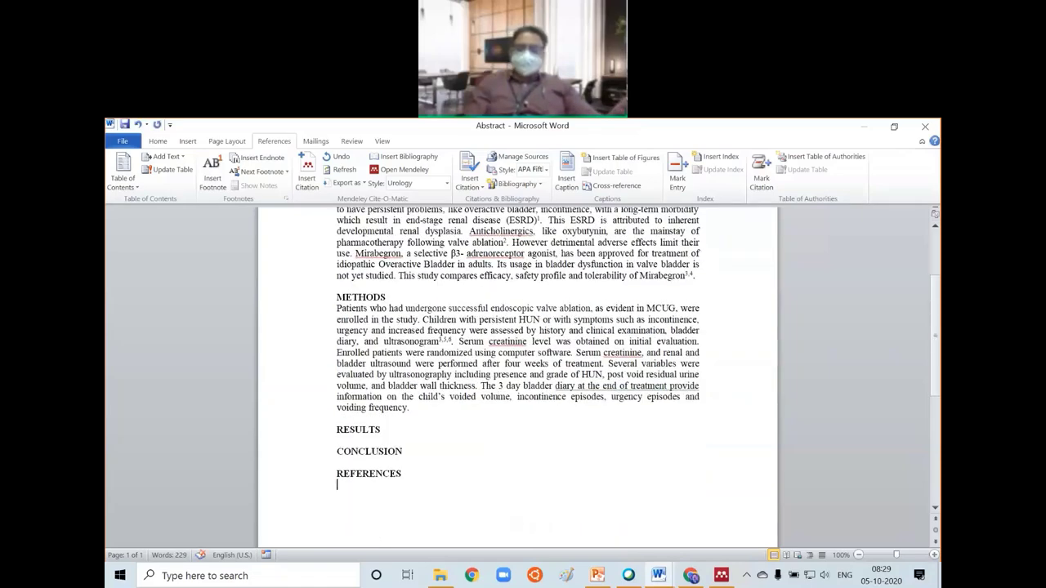
{"action": "left_click", "coordinate": [391, 157]}
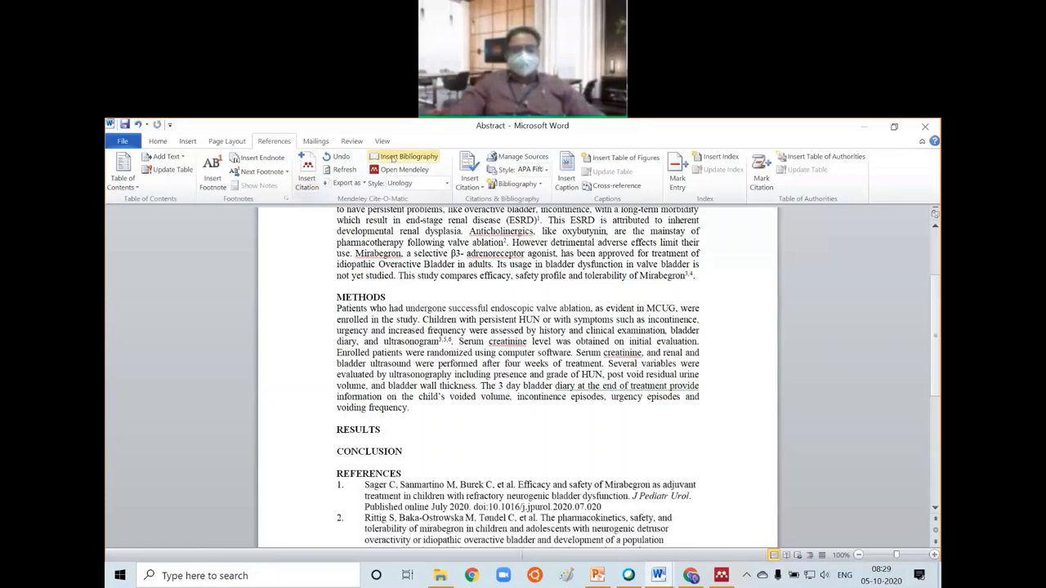
- Review the entries in the reference list and compare their order with the superscript citation numbers in the Introduction and Methods
{"action": "left_click", "coordinate": [382, 140]}
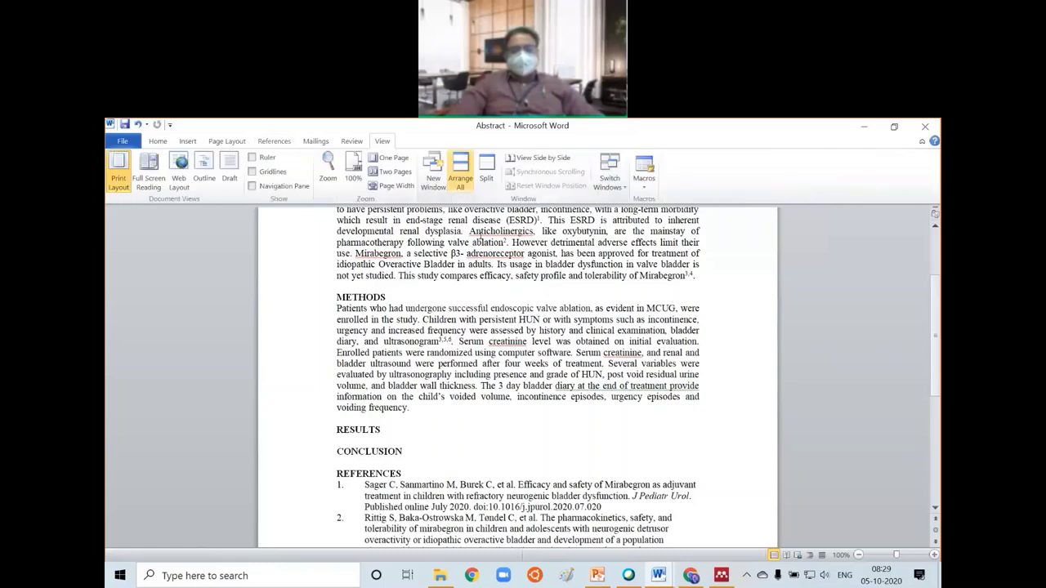
{"action": "scroll", "coordinate": [473, 354], "scroll_direction": "down", "scroll_amount": 2}
{"action": "scroll", "coordinate": [472, 354], "scroll_direction": "down", "scroll_amount": 2}
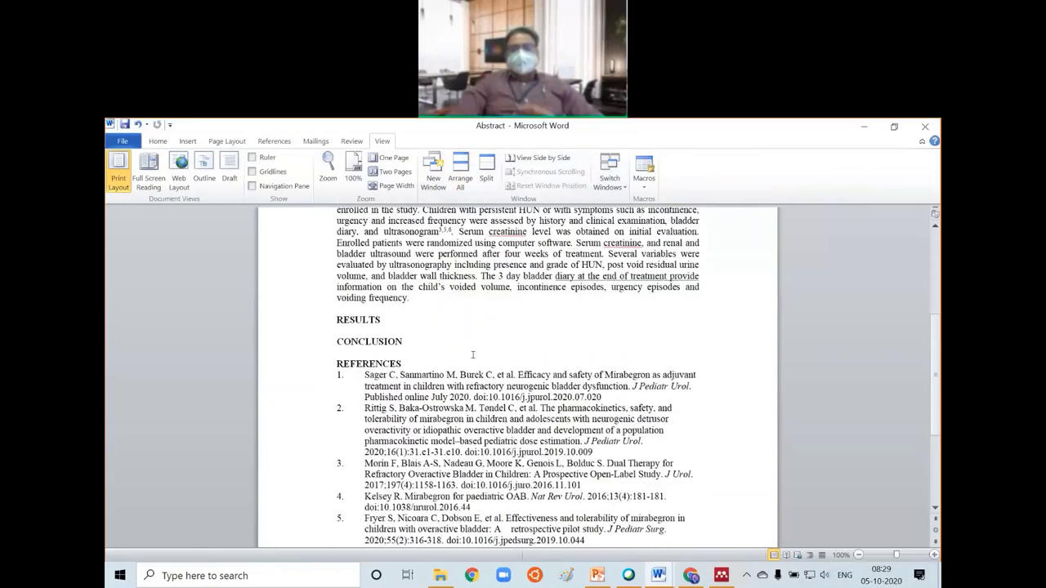
{"action": "scroll", "coordinate": [472, 354], "scroll_direction": "down", "scroll_amount": 1}
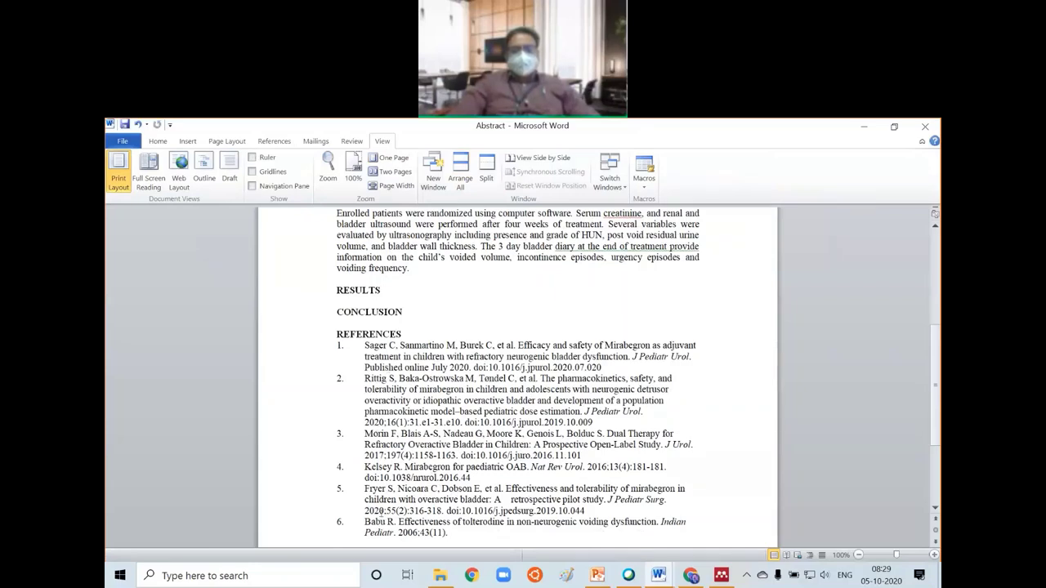
{"action": "scroll", "coordinate": [425, 477], "scroll_direction": "down", "scroll_amount": 1}
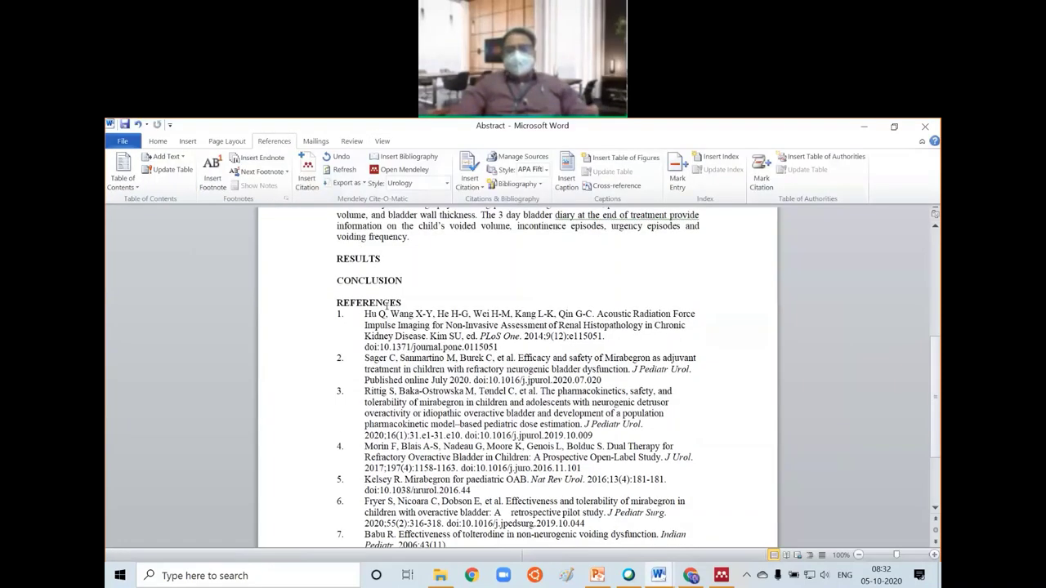
{"action": "scroll", "coordinate": [385, 304], "scroll_direction": "up", "scroll_amount": 7}
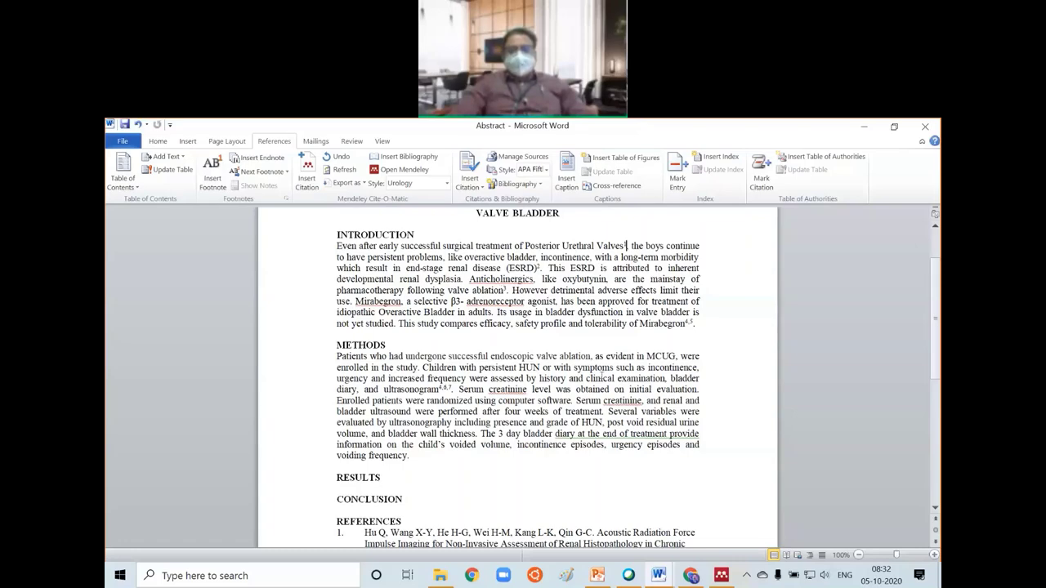
{"action": "scroll", "coordinate": [519, 376], "scroll_direction": "down", "scroll_amount": 3}
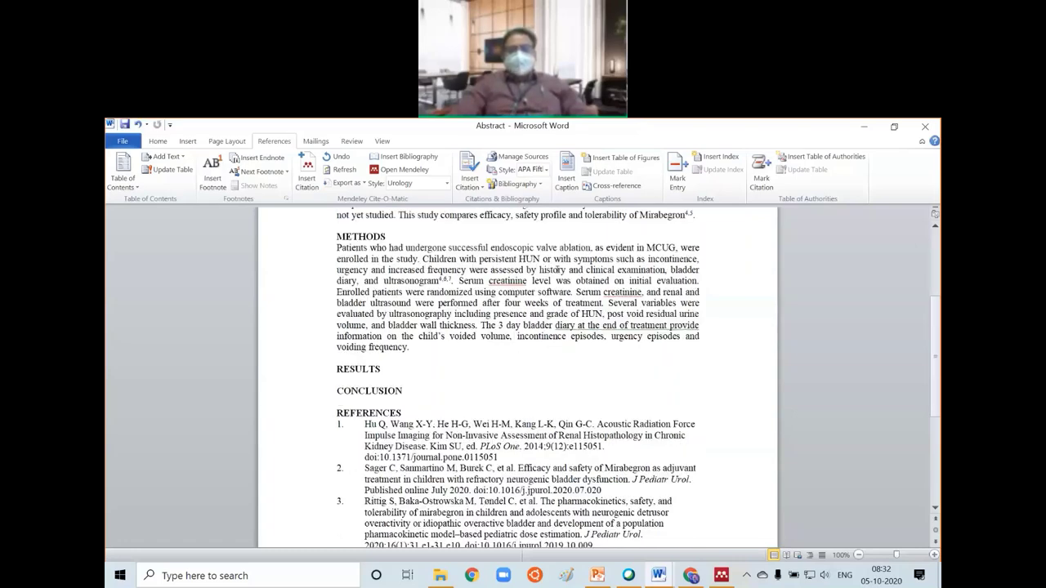
{"action": "scroll", "coordinate": [556, 270], "scroll_direction": "up", "scroll_amount": 3}
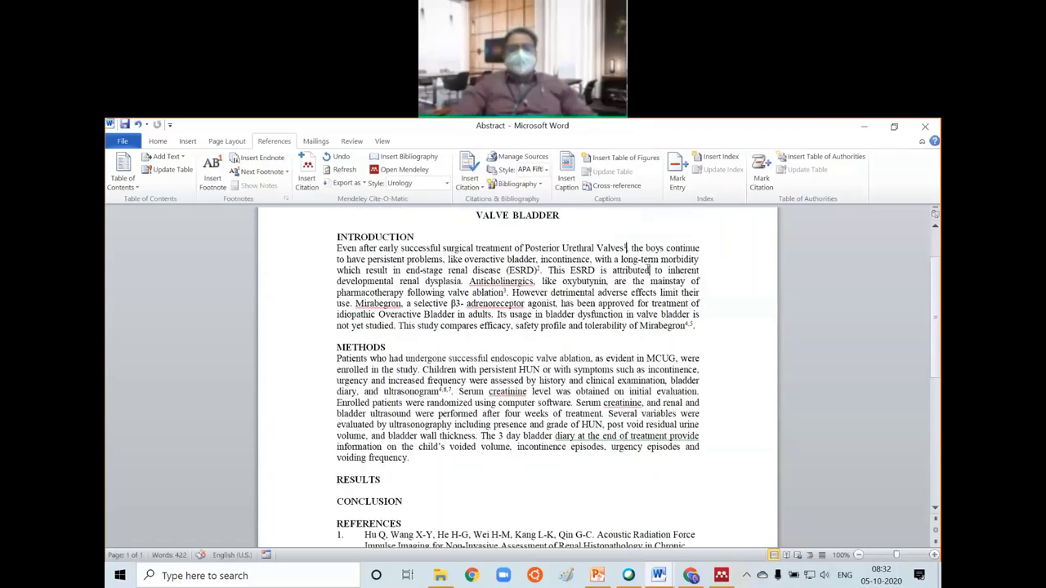
- Cite the 2011 "A simple and safe technique for trocar positioning" article after "attributed" in the Introduction and check the updated reference list
{"action": "left_click", "coordinate": [315, 170]}
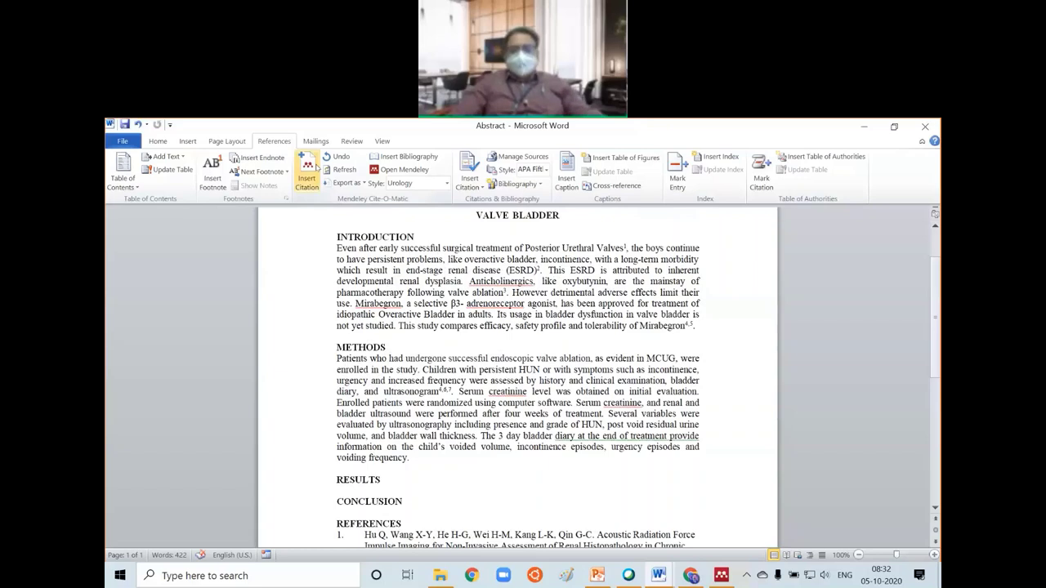
{"action": "type", "text": "abra"}
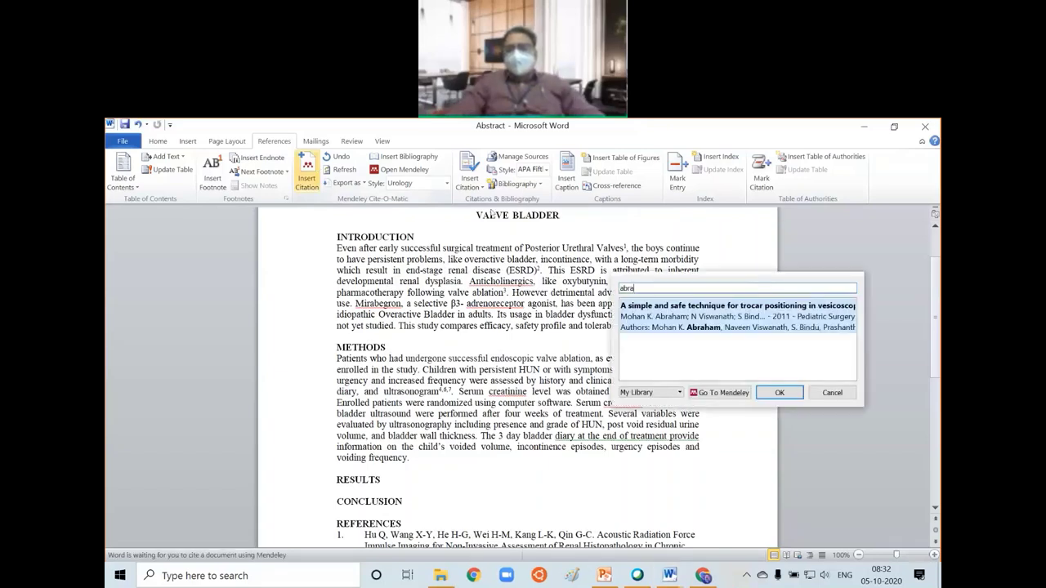
{"action": "left_click", "coordinate": [778, 393]}
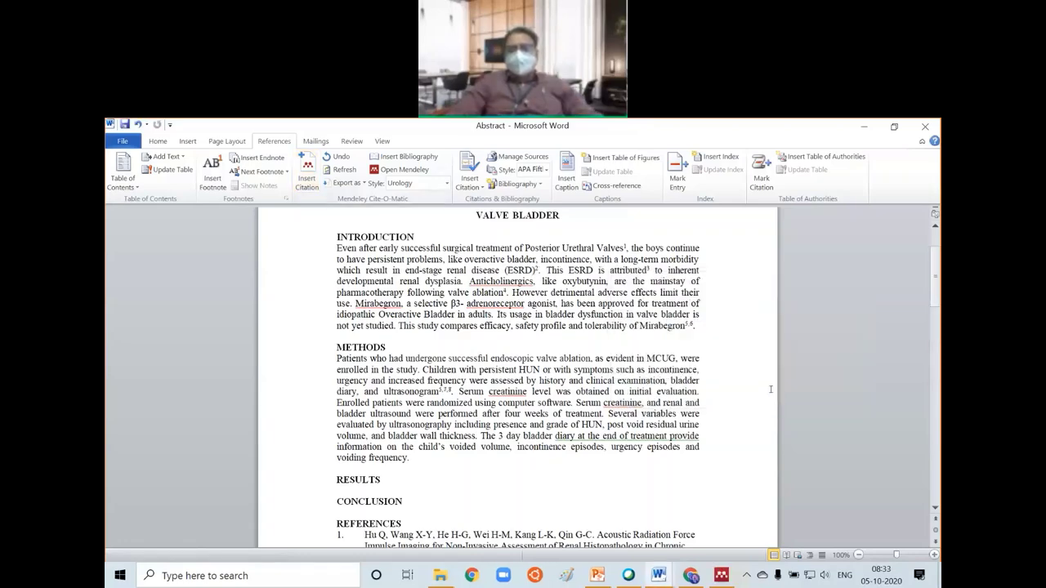
{"action": "scroll", "coordinate": [614, 357], "scroll_direction": "down", "scroll_amount": 3}
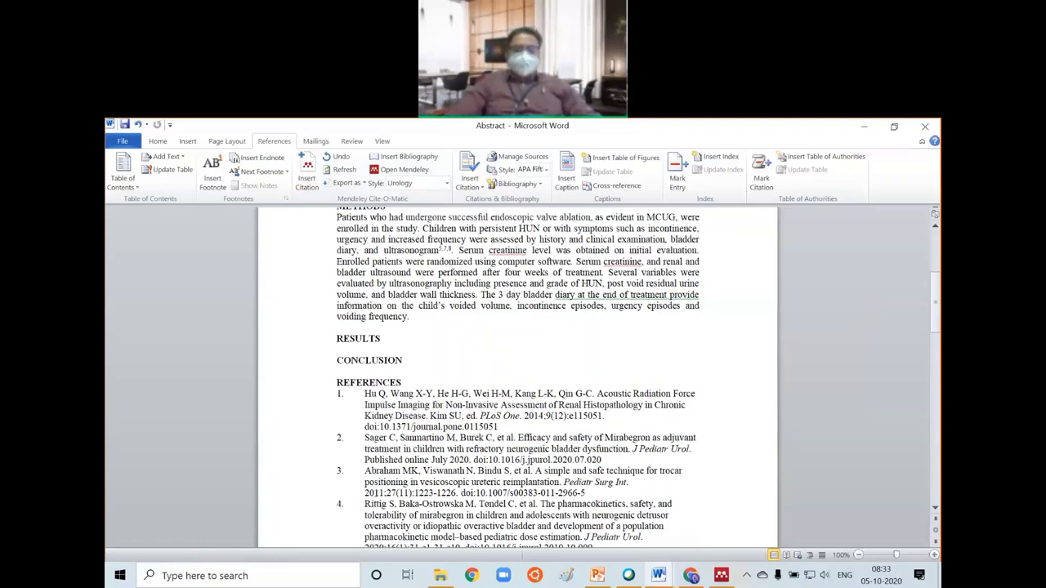
{"action": "scroll", "coordinate": [365, 492], "scroll_direction": "down", "scroll_amount": 2}
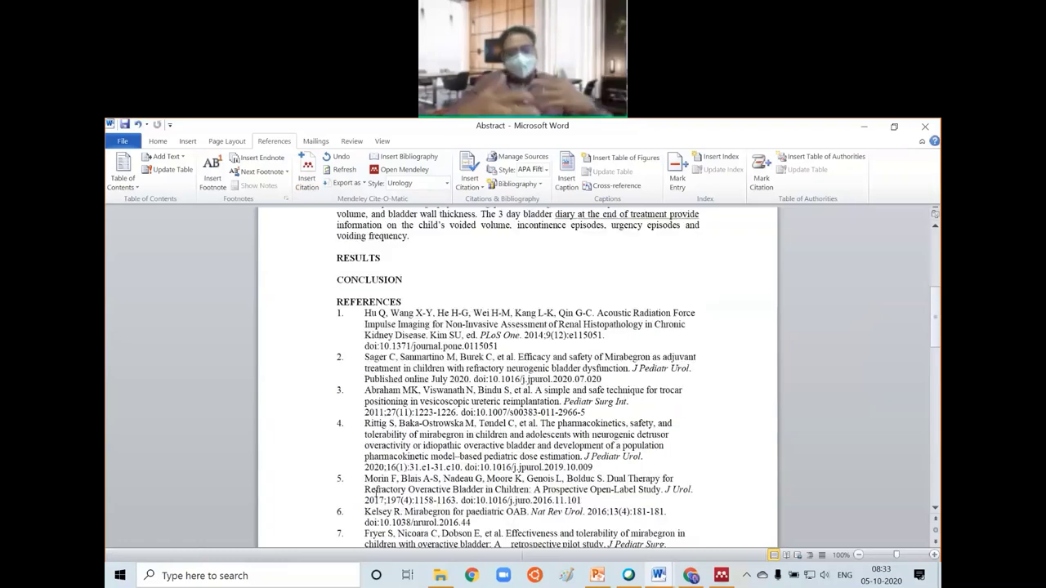
{"action": "scroll", "coordinate": [373, 492], "scroll_direction": "down", "scroll_amount": 1}
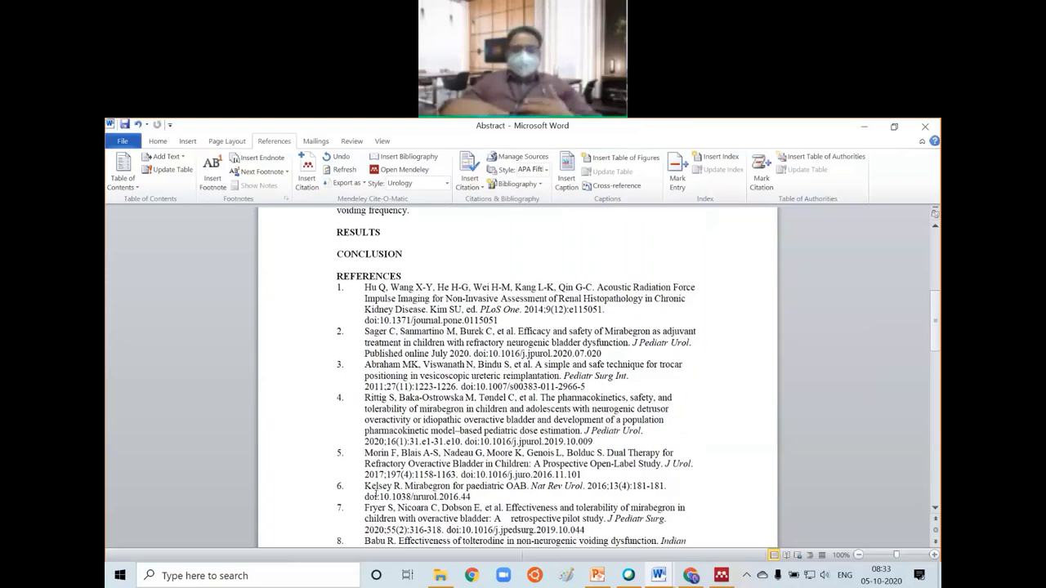
{"action": "scroll", "coordinate": [367, 490], "scroll_direction": "down", "scroll_amount": 1}
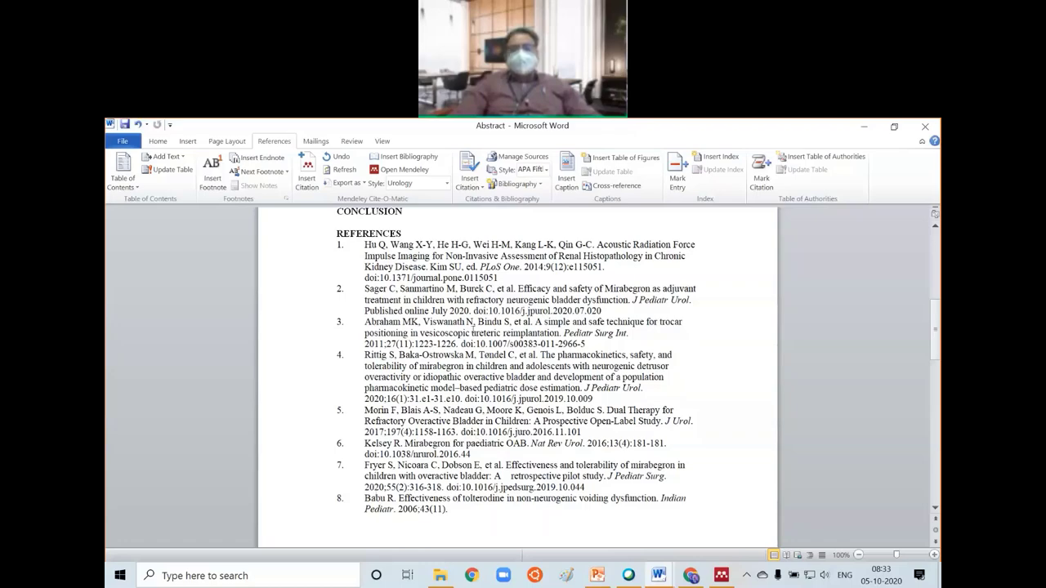
- Change the Mendeley citation style to the customised Vancouver style and review the in-text citations and reference list
{"action": "scroll", "coordinate": [472, 327], "scroll_direction": "up", "scroll_amount": 6}
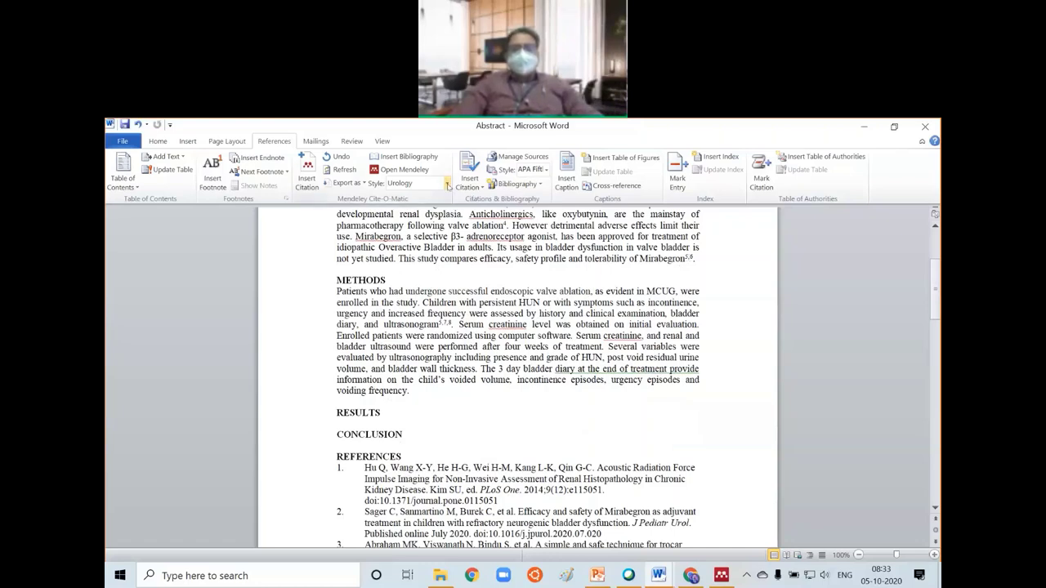
{"action": "left_click", "coordinate": [448, 185]}
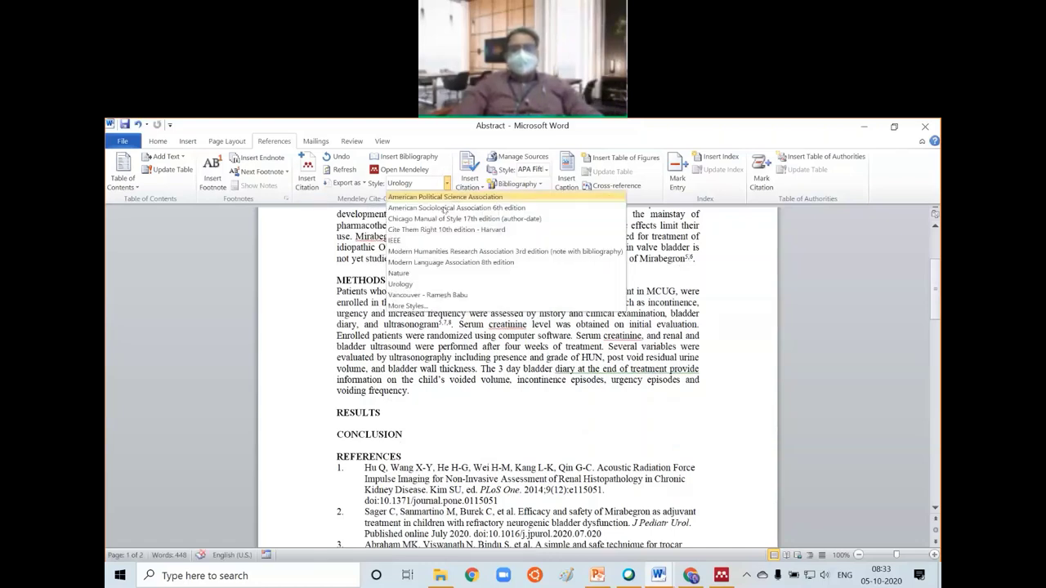
{"action": "left_click", "coordinate": [446, 294]}
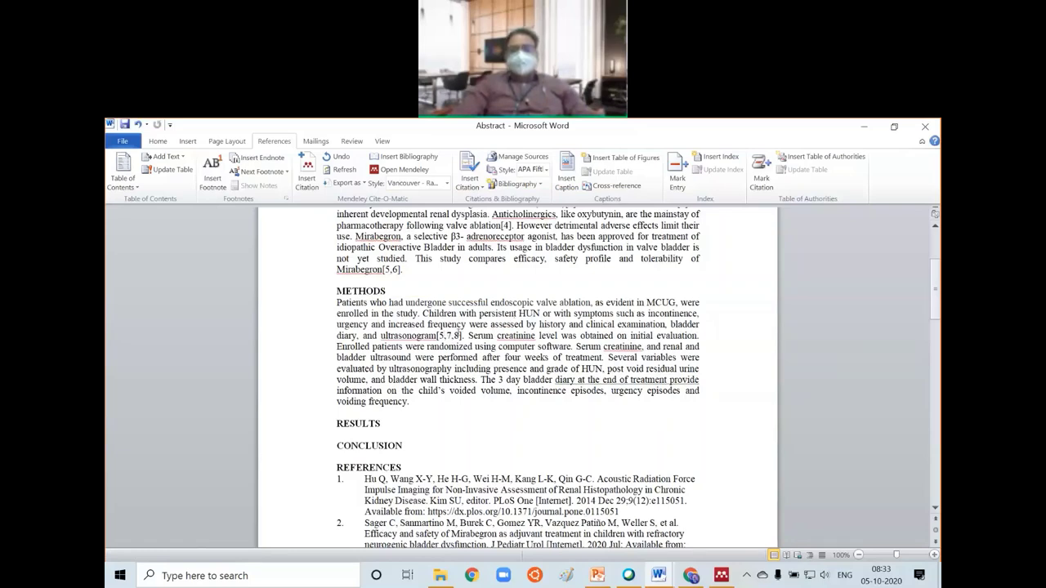
{"action": "scroll", "coordinate": [468, 331], "scroll_direction": "down", "scroll_amount": 1}
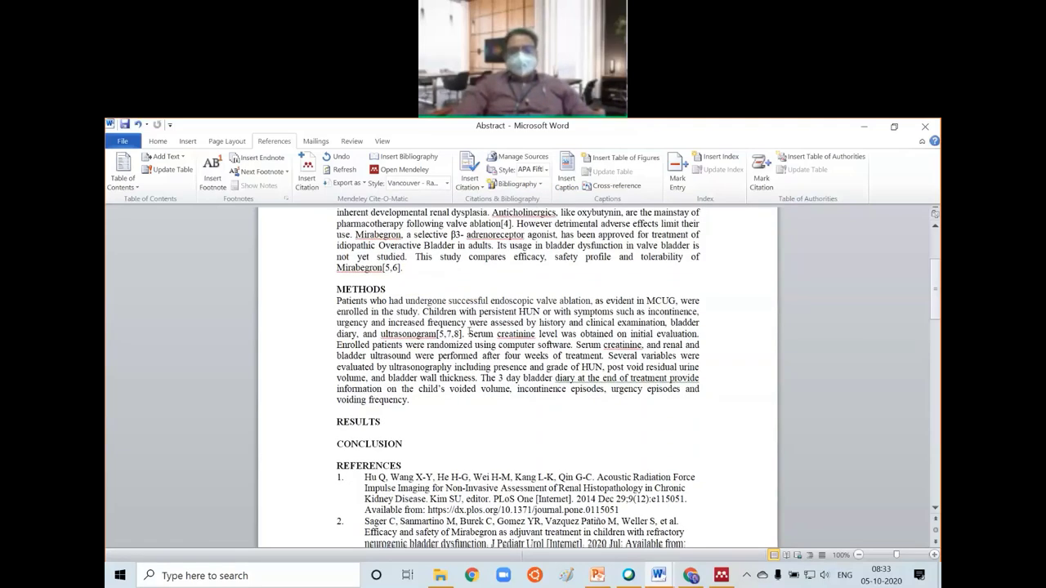
{"action": "scroll", "coordinate": [470, 331], "scroll_direction": "down", "scroll_amount": 5}
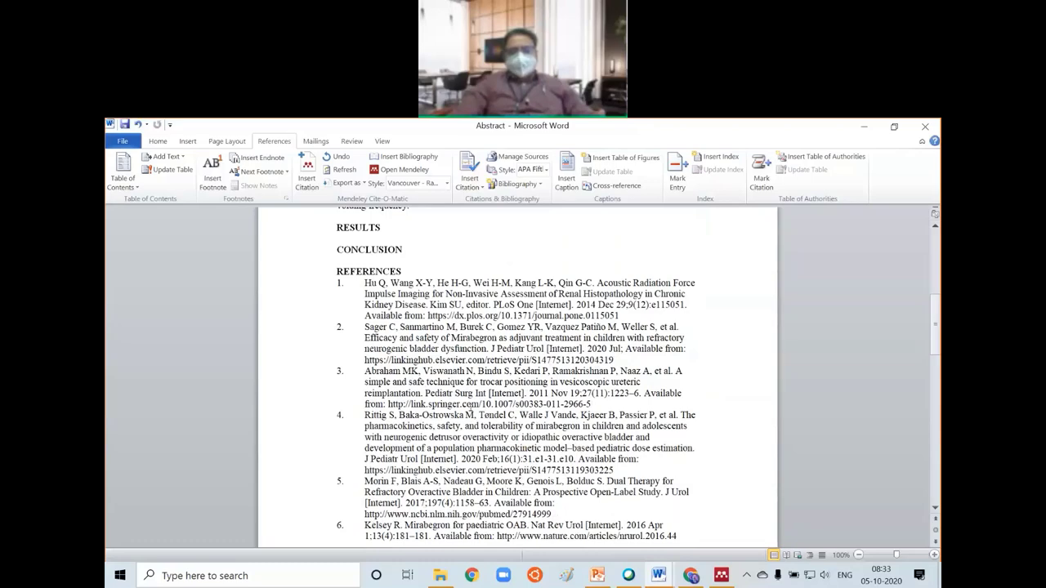
{"action": "scroll", "coordinate": [534, 476], "scroll_direction": "down", "scroll_amount": 1}
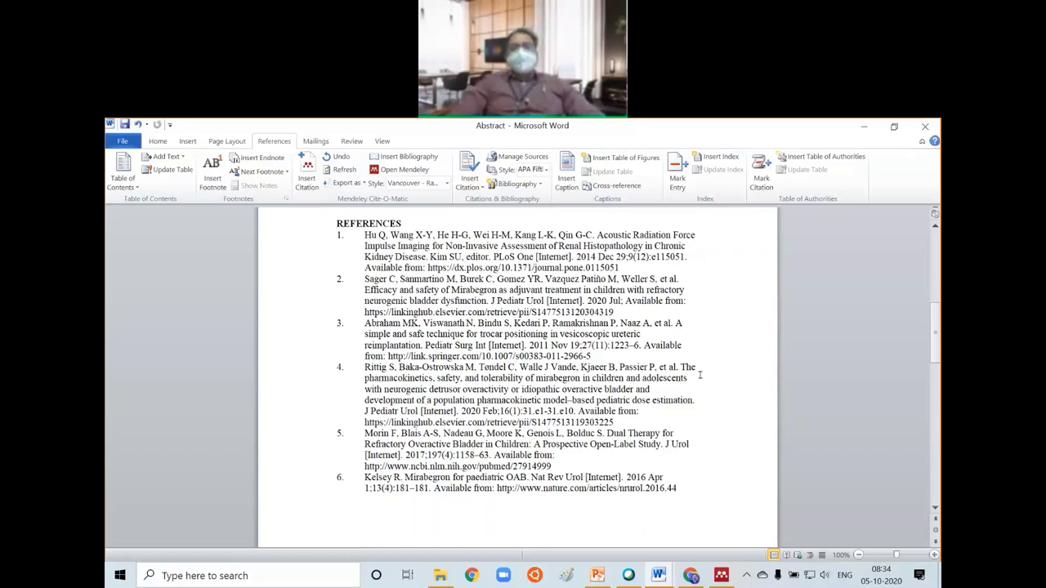
{"action": "scroll", "coordinate": [700, 374], "scroll_direction": "up", "scroll_amount": 1}
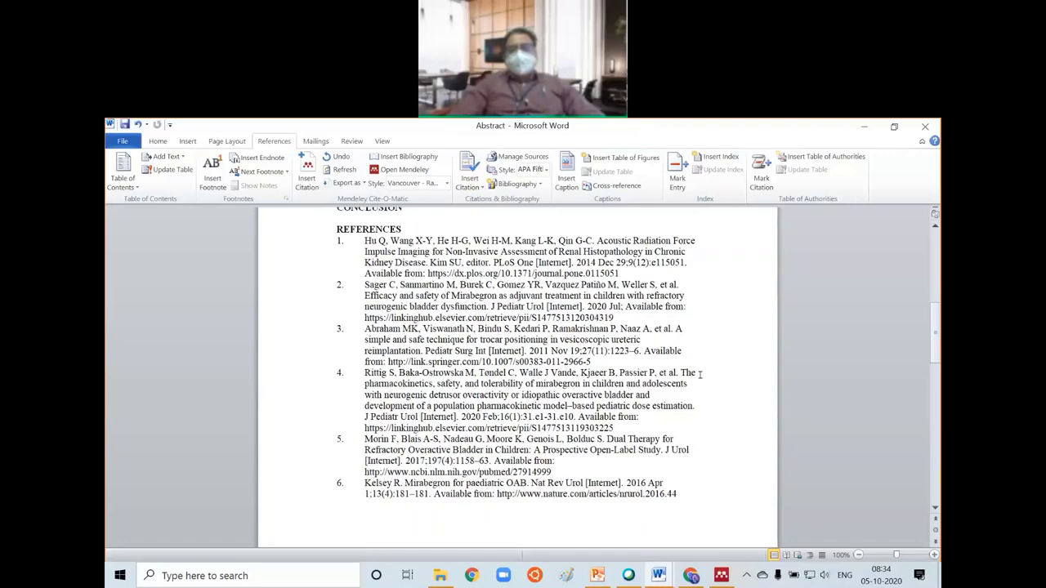
{"action": "scroll", "coordinate": [700, 374], "scroll_direction": "up", "scroll_amount": 10}
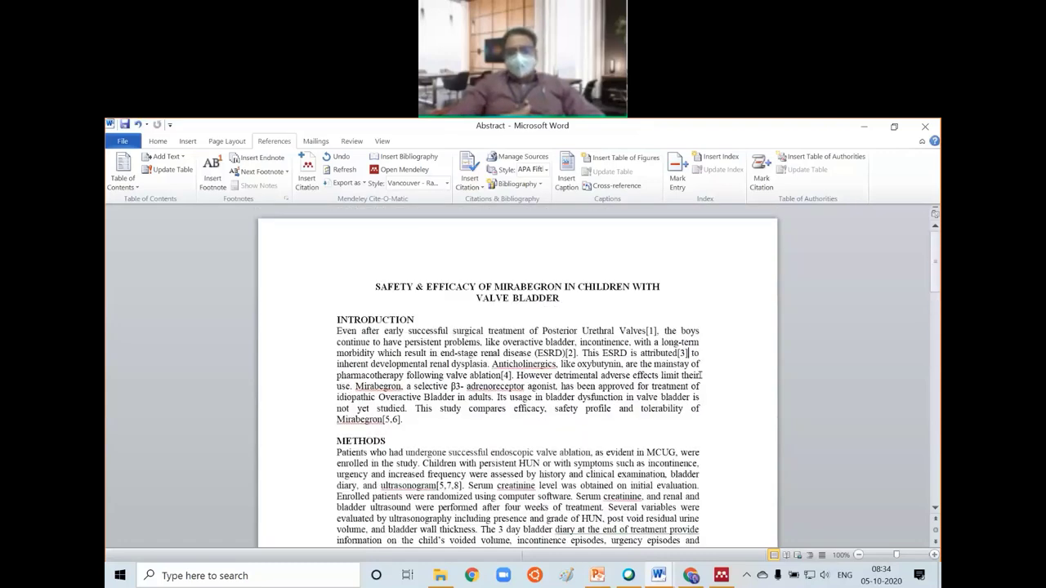
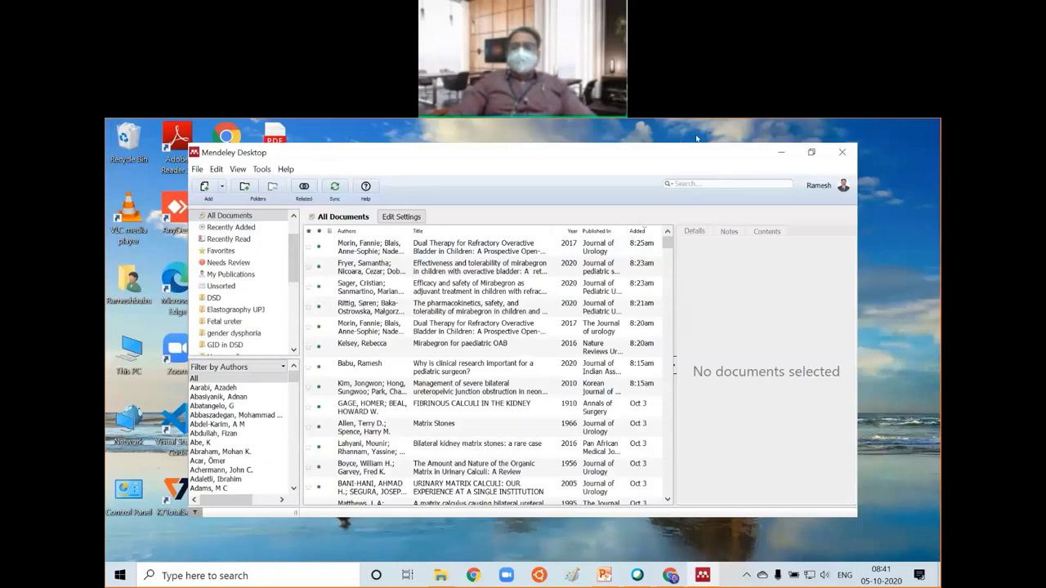
- Maximise the Mendeley Desktop window and open a manual entry form for a new journal article
{"action": "left_click_drag", "start_coordinate": [696, 141], "coordinate": [699, 220]}
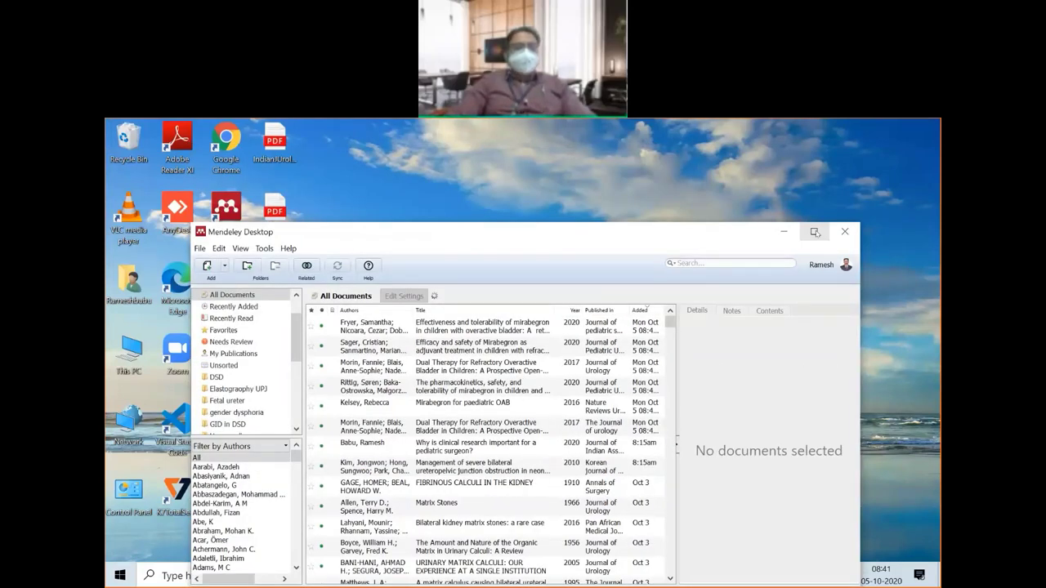
{"action": "left_click", "coordinate": [815, 232]}
{"action": "left_click", "coordinate": [138, 156]}
{"action": "left_click", "coordinate": [155, 214]}
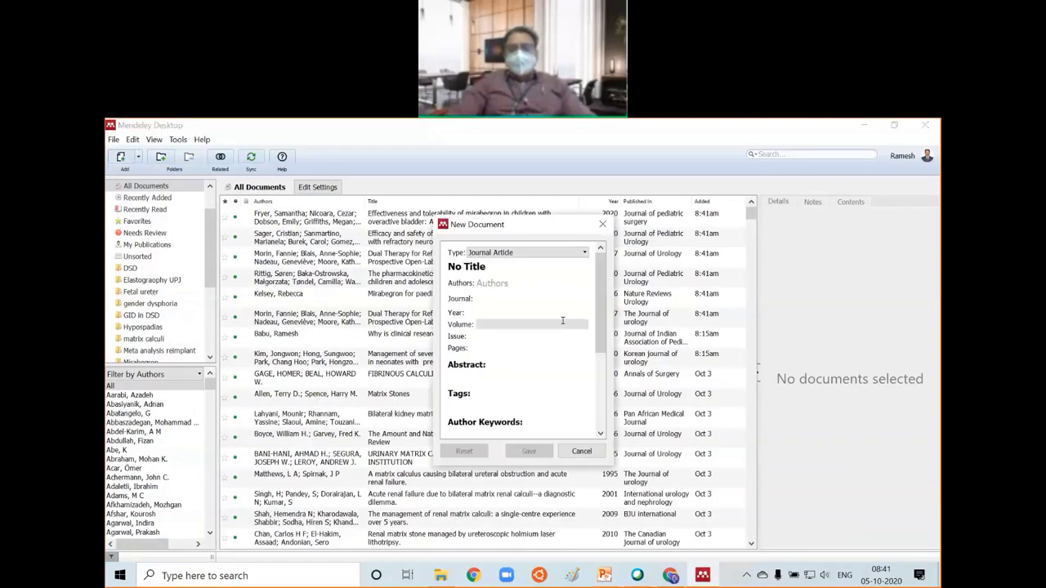
{"action": "left_click", "coordinate": [531, 268]}
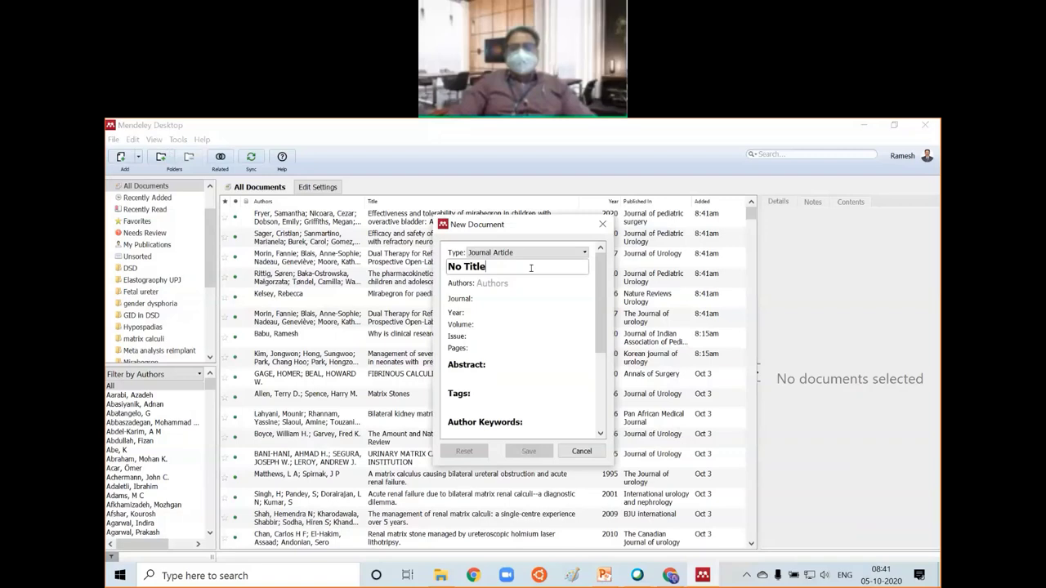
{"action": "key", "text": "Tab"}
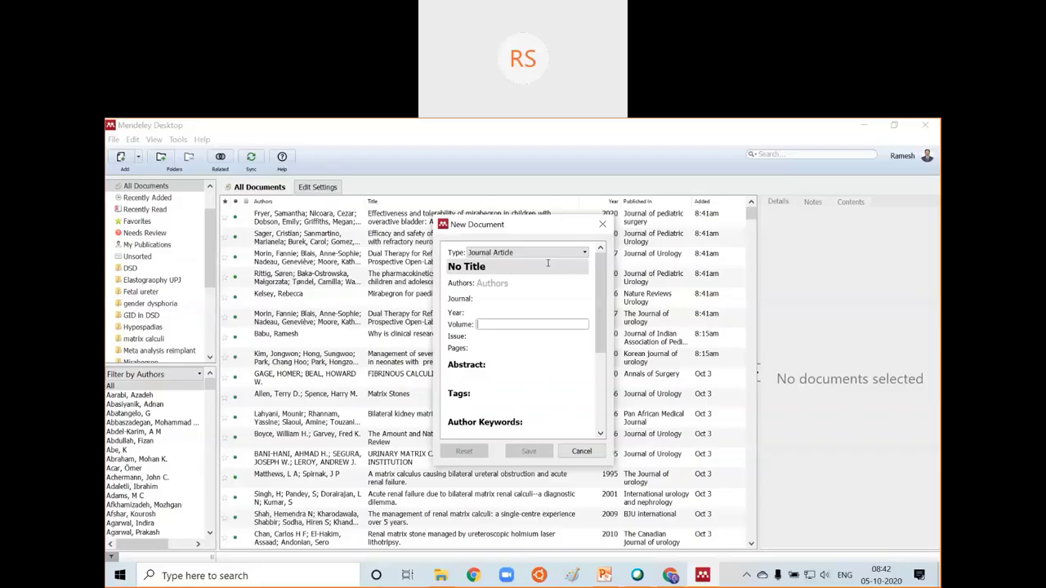
- Set the new document's type to Conference Proceedings and examine its author, proceedings title, year and pages fields
{"action": "left_click", "coordinate": [585, 253]}
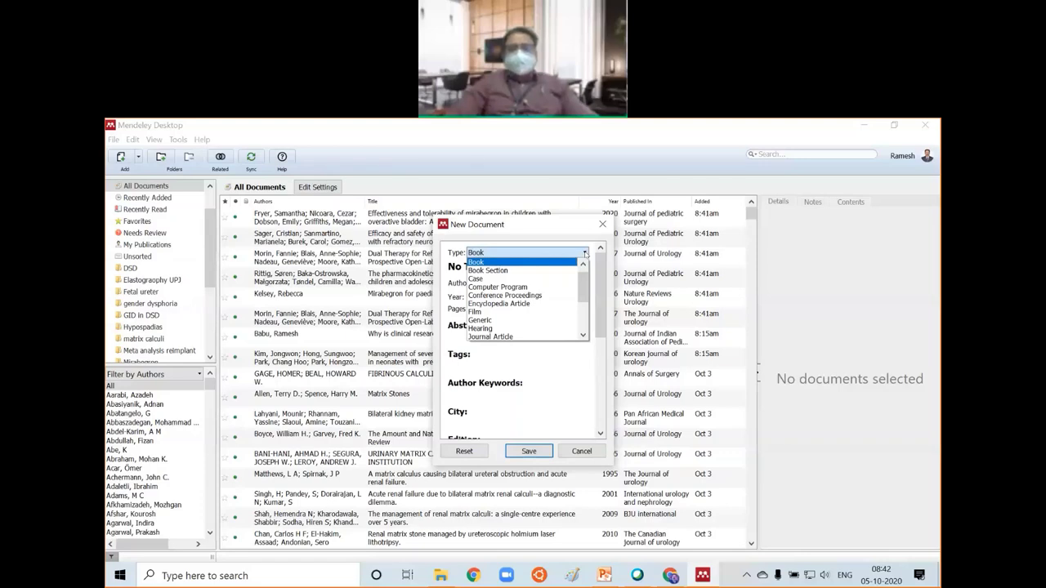
{"action": "left_click", "coordinate": [505, 295]}
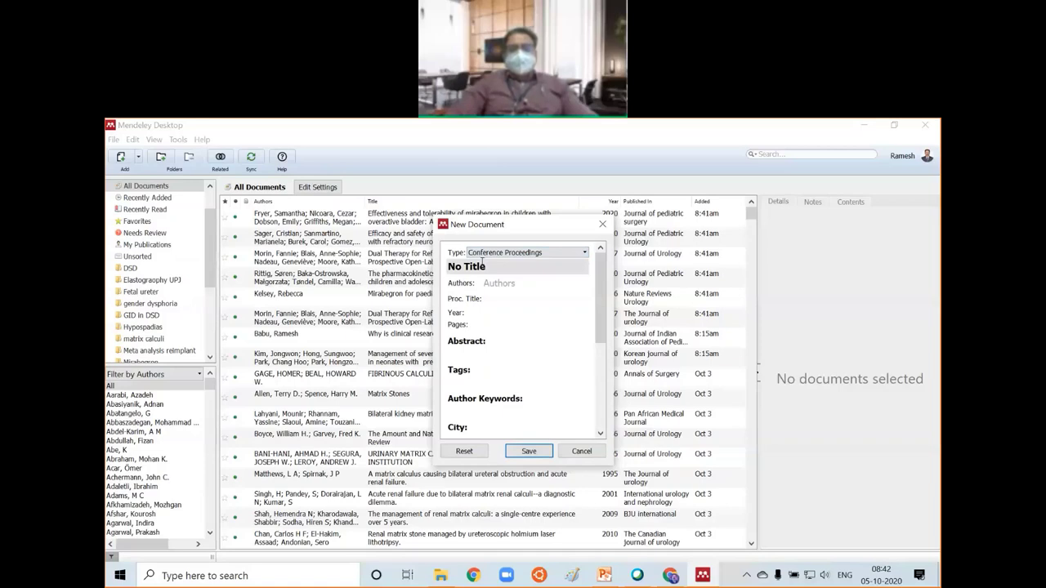
{"action": "left_click", "coordinate": [489, 322]}
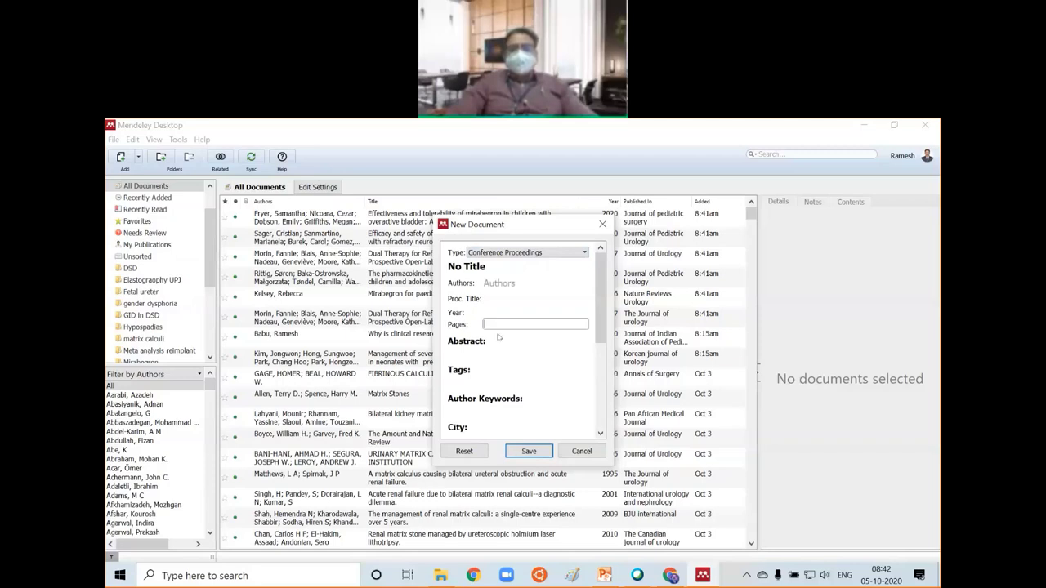
{"action": "scroll", "coordinate": [500, 327], "scroll_direction": "down", "scroll_amount": 2}
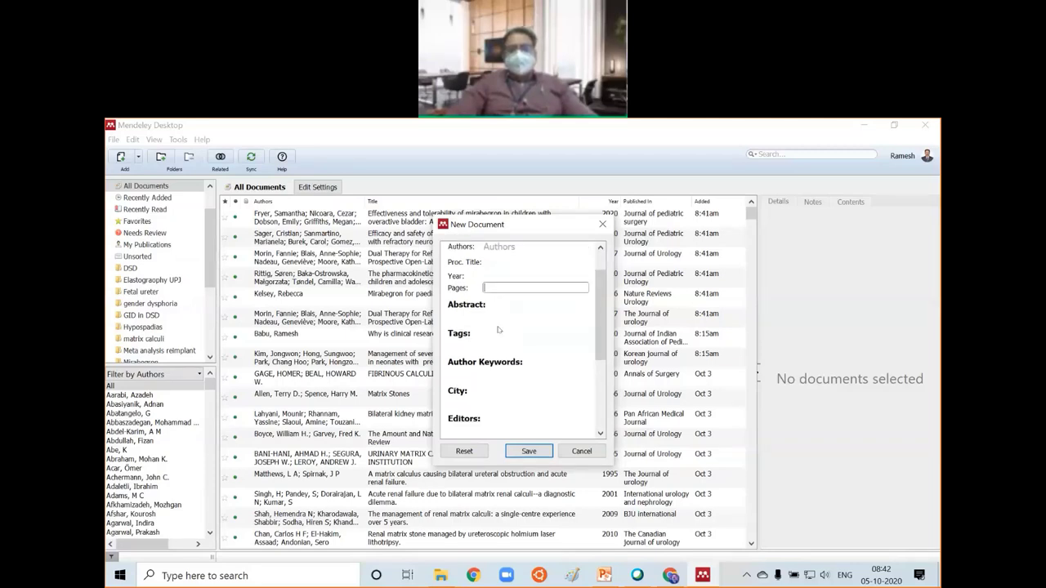
{"action": "scroll", "coordinate": [497, 294], "scroll_direction": "up", "scroll_amount": 2}
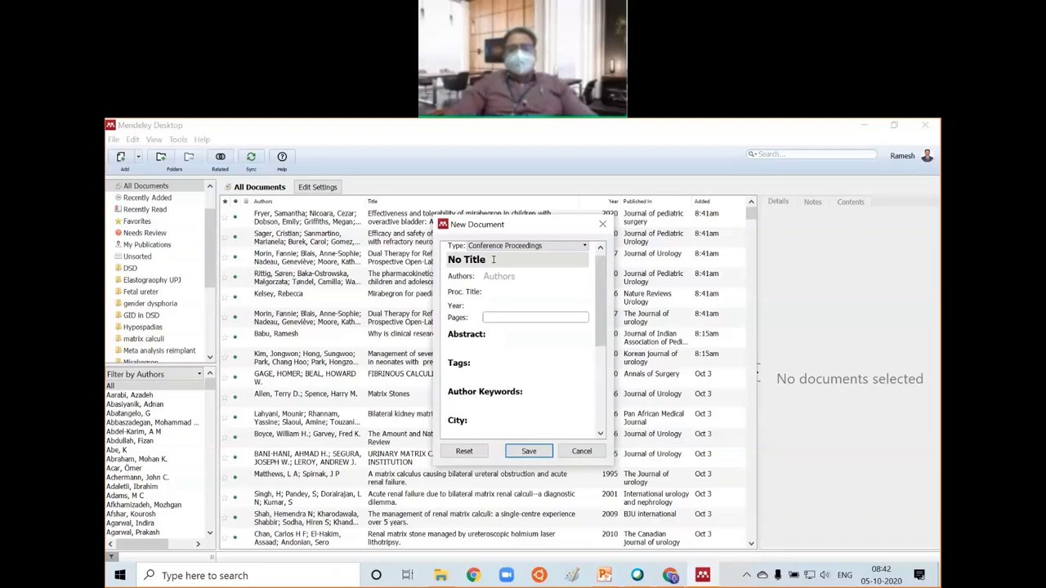
{"action": "left_click", "coordinate": [490, 276]}
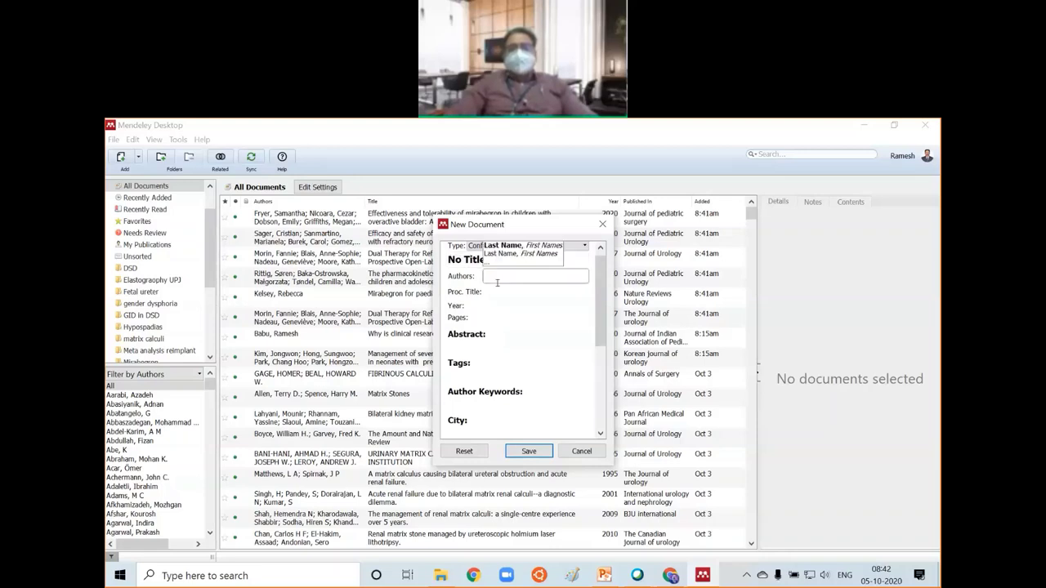
{"action": "left_click", "coordinate": [492, 291]}
{"action": "left_click", "coordinate": [491, 306]}
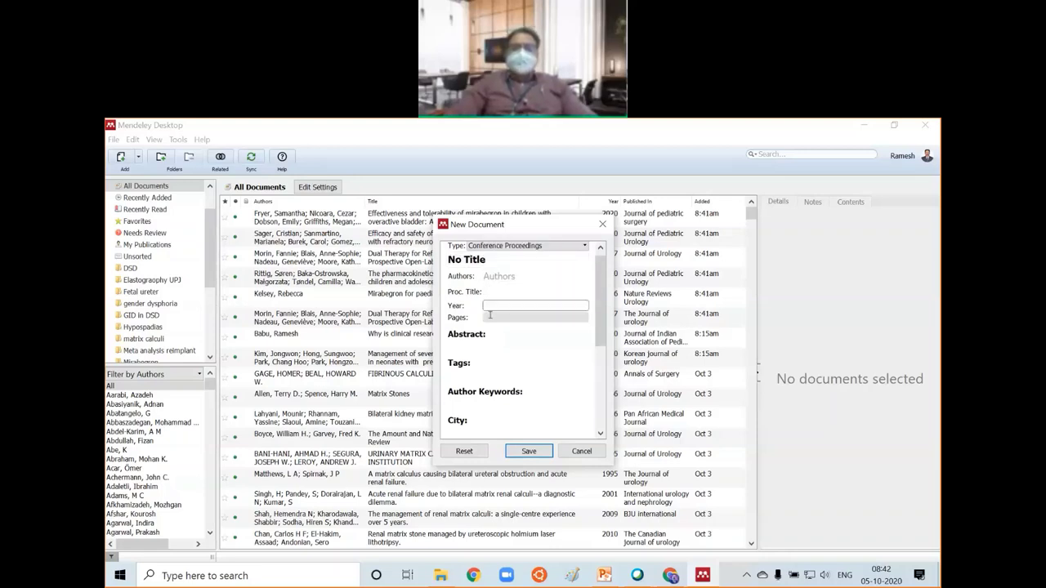
{"action": "left_click", "coordinate": [490, 316]}
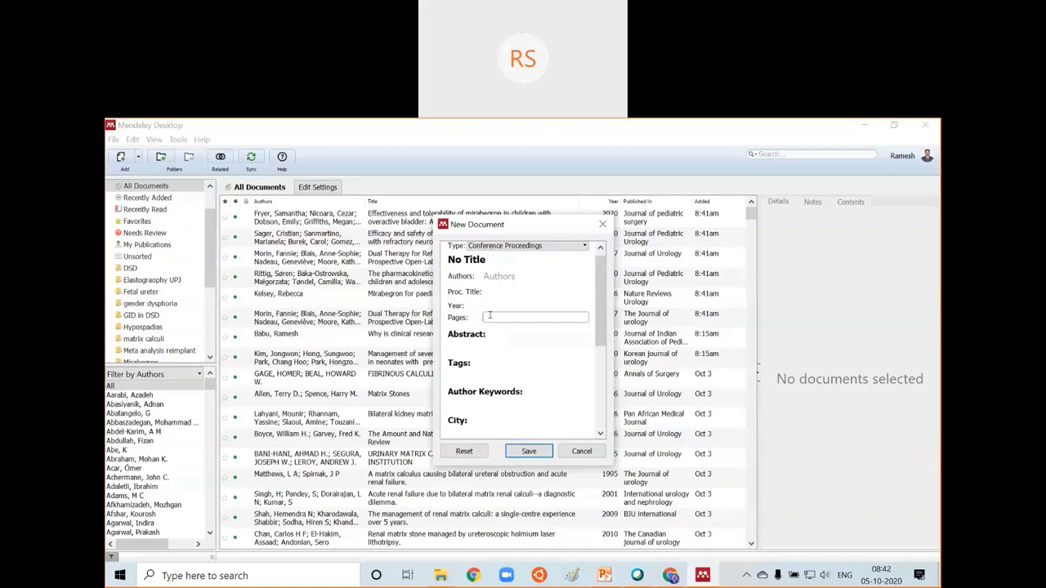
- Examine the entry fields for the Book Section type, discard the new document and minimise Mendeley Desktop
{"action": "left_click", "coordinate": [586, 247]}
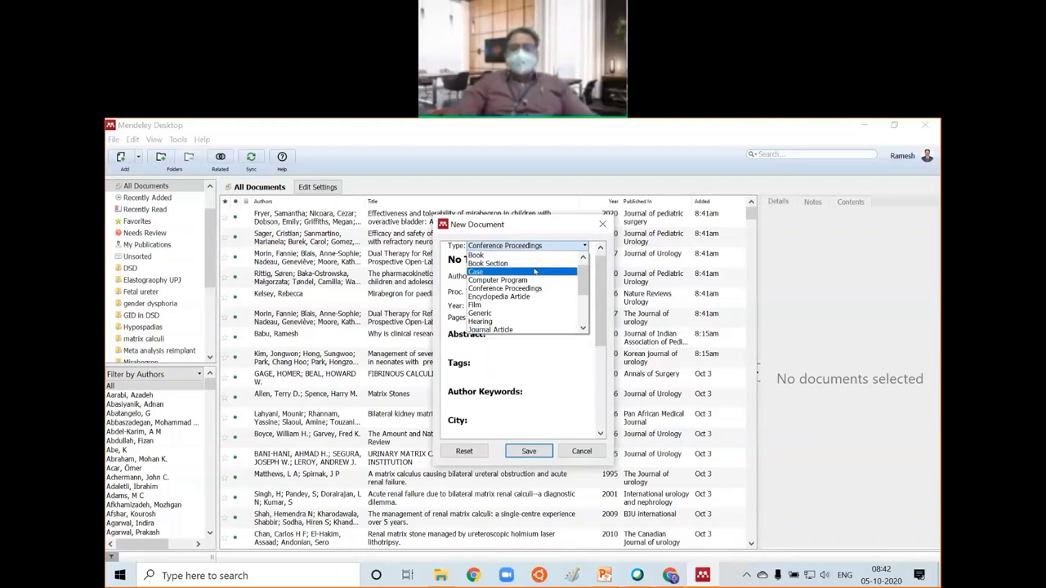
{"action": "left_click", "coordinate": [514, 264]}
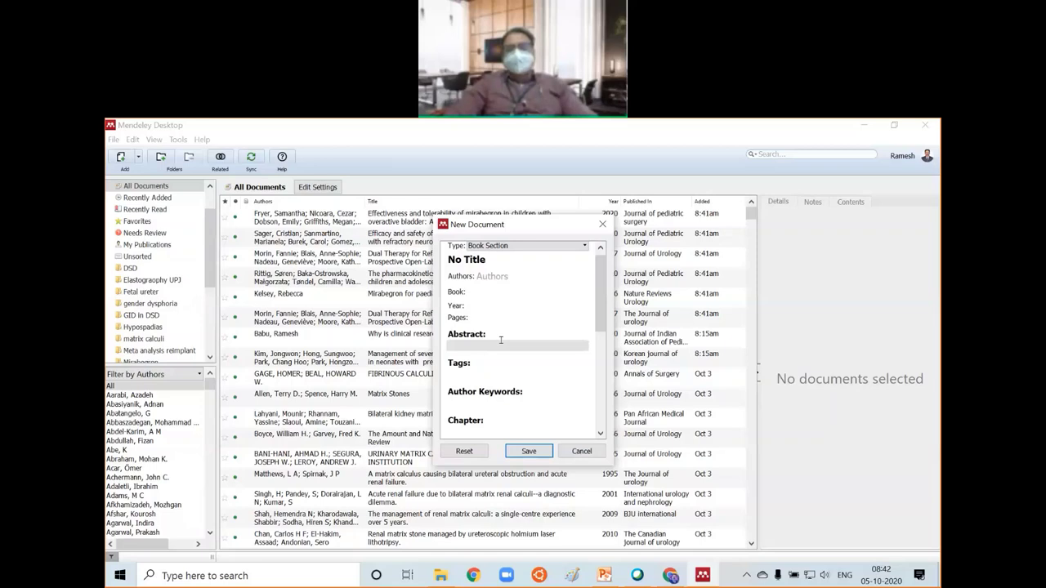
{"action": "scroll", "coordinate": [501, 340], "scroll_direction": "down", "scroll_amount": 1}
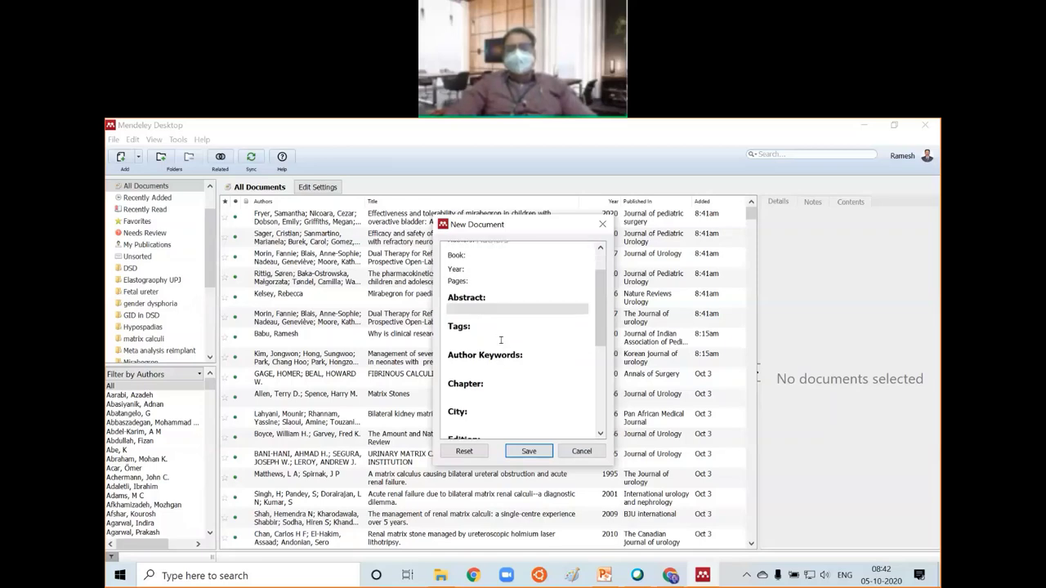
{"action": "scroll", "coordinate": [501, 340], "scroll_direction": "up", "scroll_amount": 1}
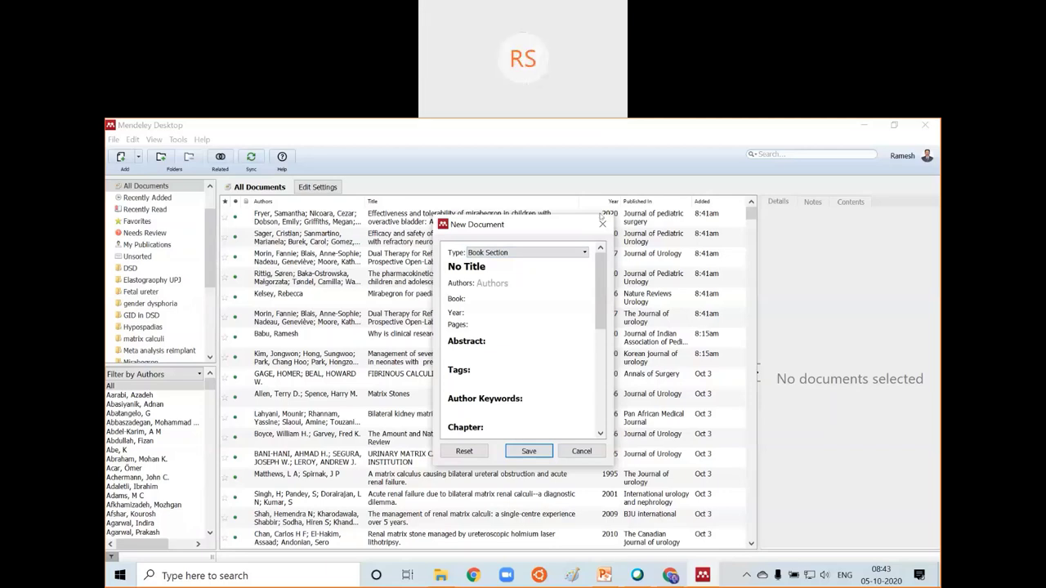
{"action": "left_click", "coordinate": [601, 223]}
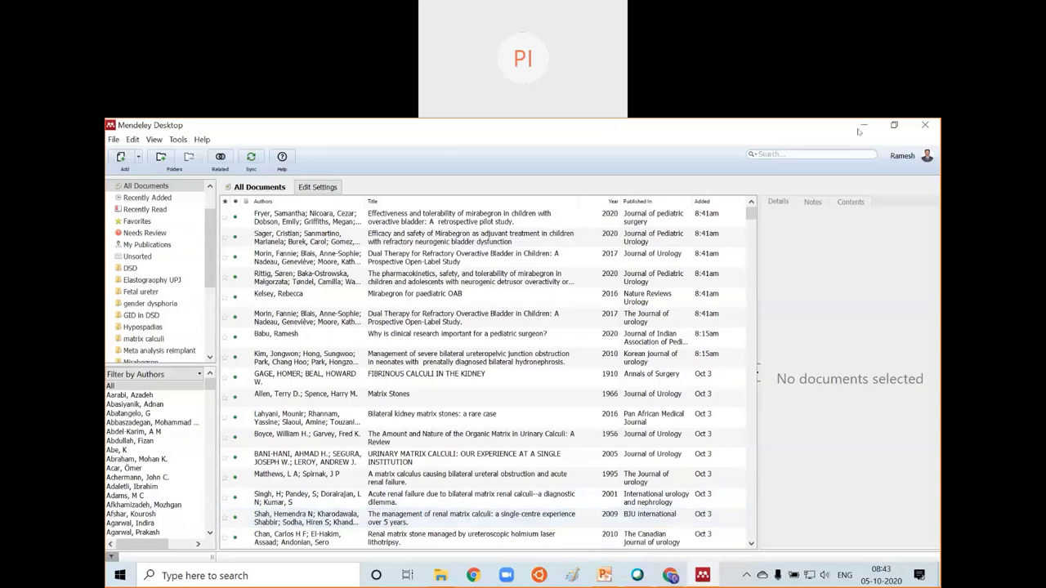
{"action": "left_click", "coordinate": [864, 126]}
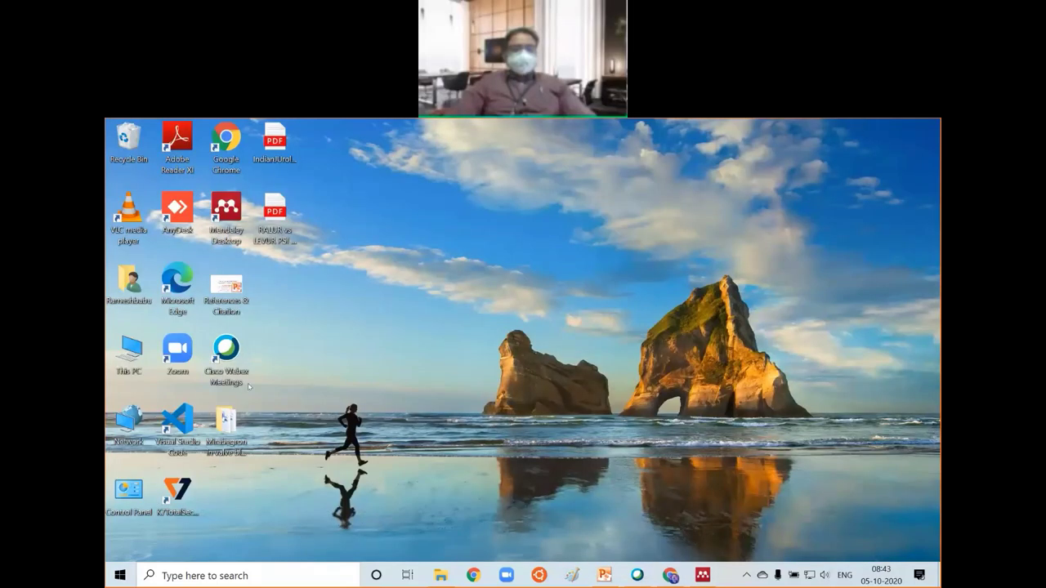